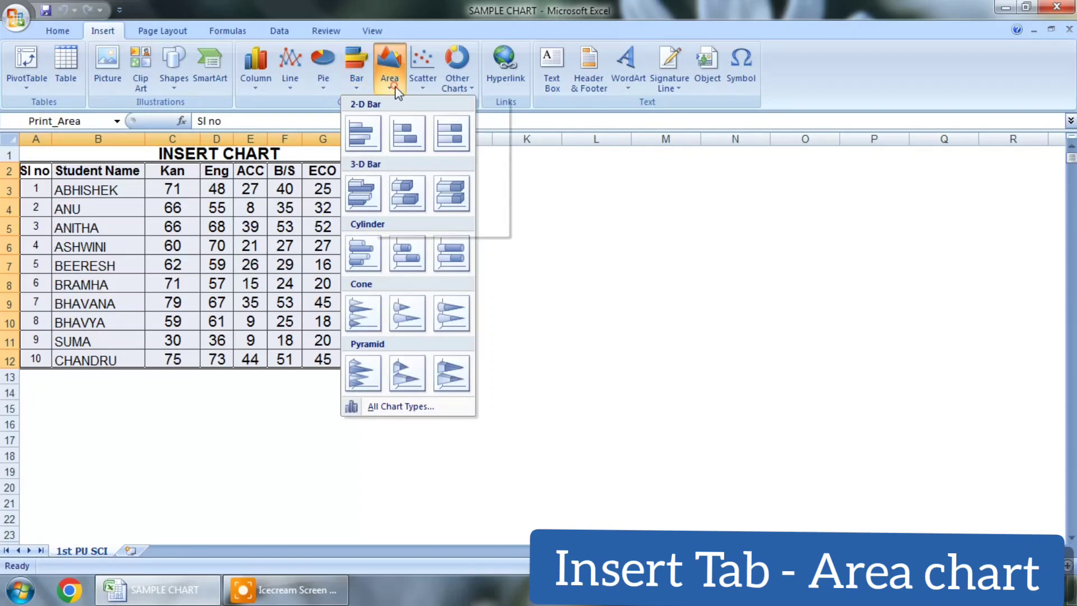
# - Insert a 2-D area chart from the selected marks table, place it beside the table and enlarge it
pyautogui.moveTo(395, 85)
pyautogui.click(396, 130)
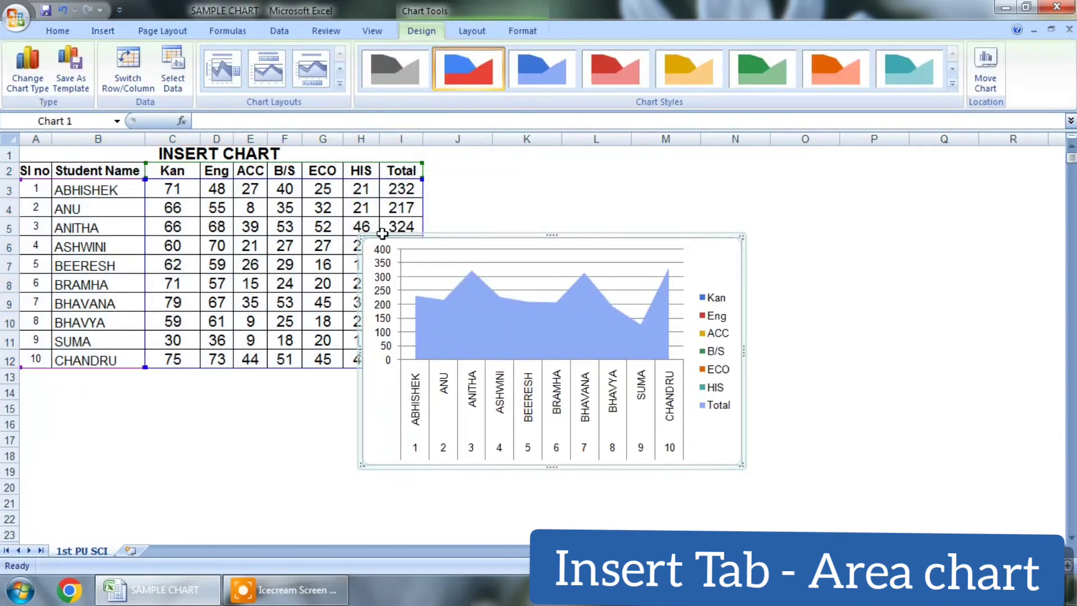
pyautogui.moveTo(416, 248); pyautogui.dragTo(466, 249)
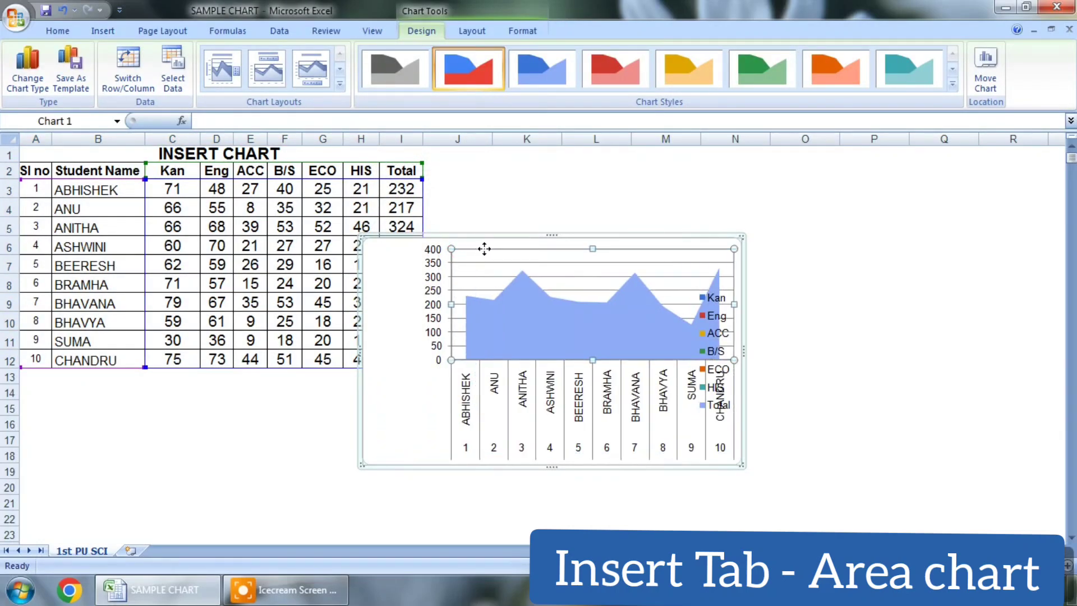
pyautogui.moveTo(396, 246); pyautogui.dragTo(514, 220)
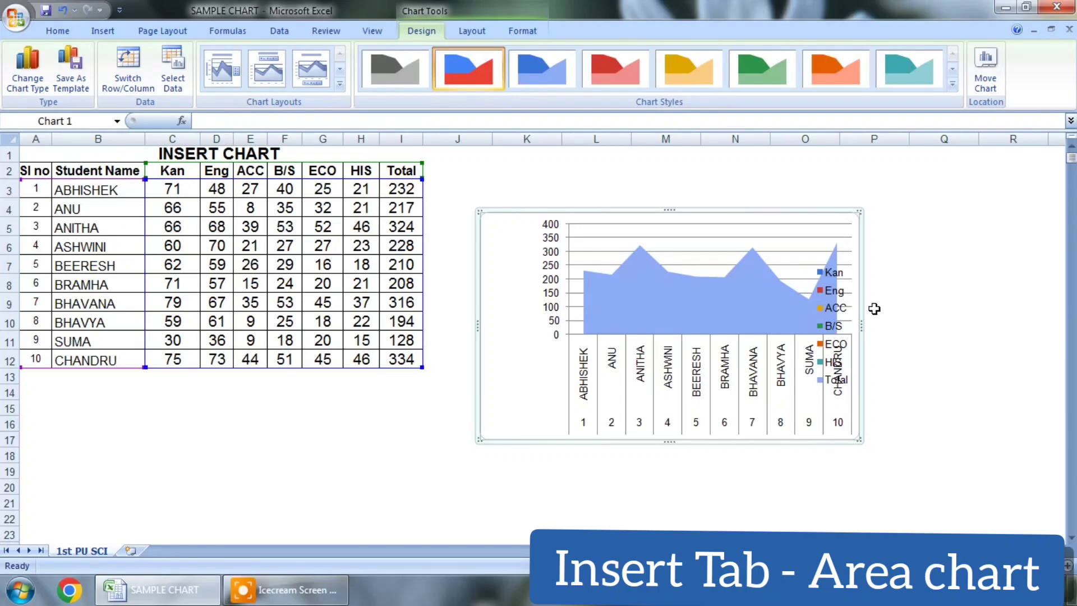
pyautogui.moveTo(859, 441); pyautogui.dragTo(940, 471)
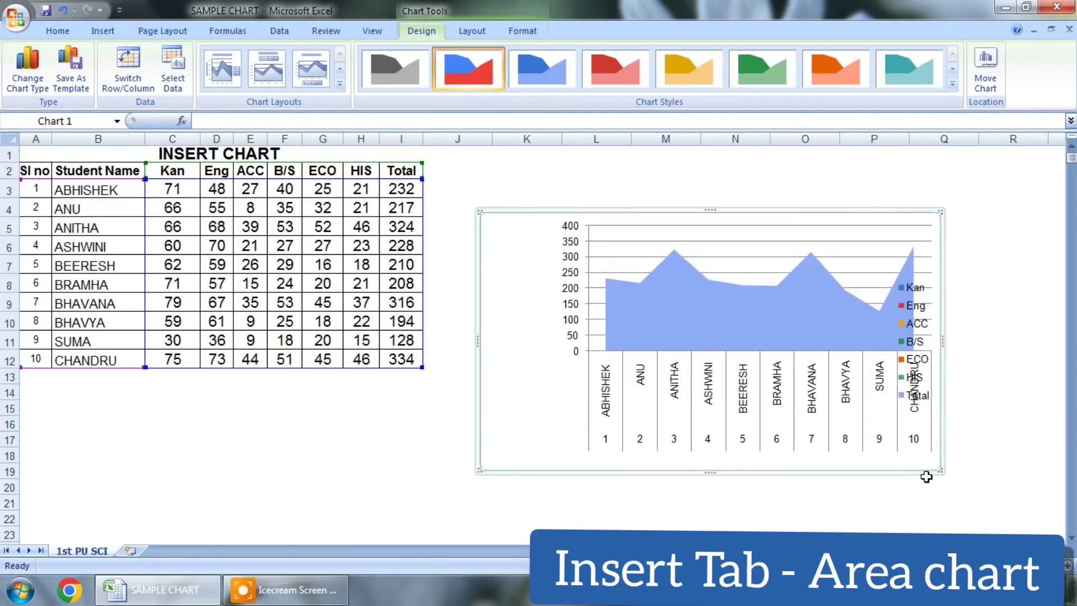
# - Try deleting the subject columns C to H from the sheet and undo the deletion
pyautogui.moveTo(172, 138); pyautogui.dragTo(353, 179)
pyautogui.rightClick(364, 139)
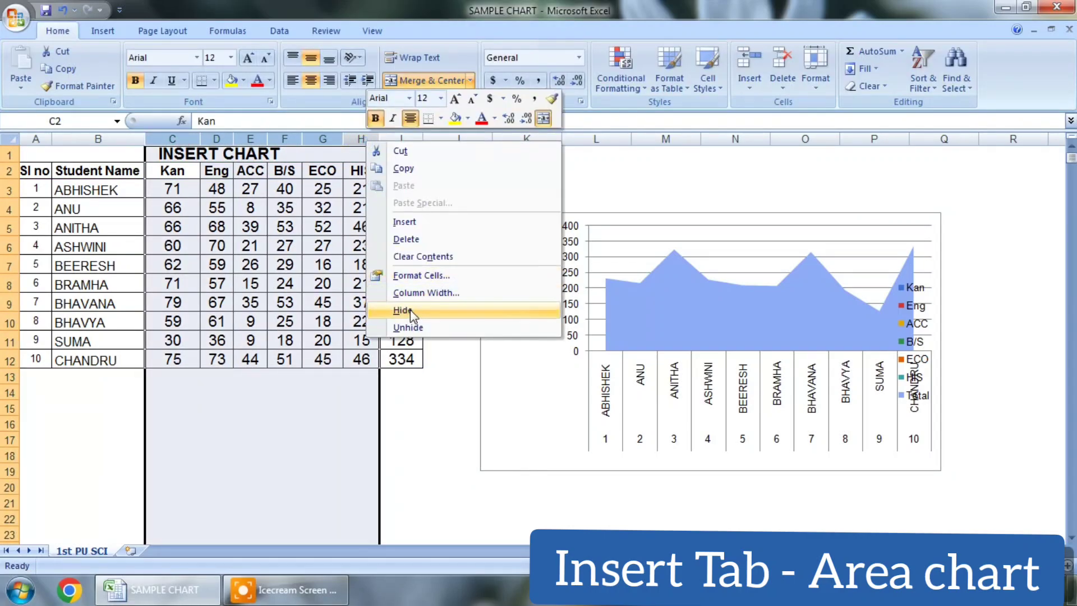
pyautogui.click(407, 239)
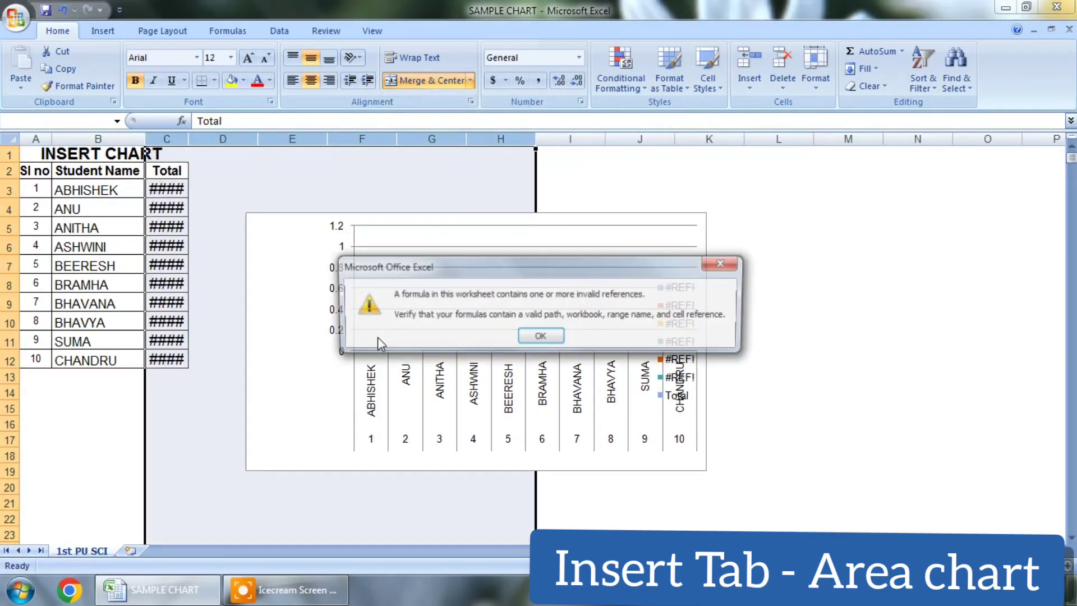
pyautogui.click(542, 336)
pyautogui.hotkey('ctrl', 'z')
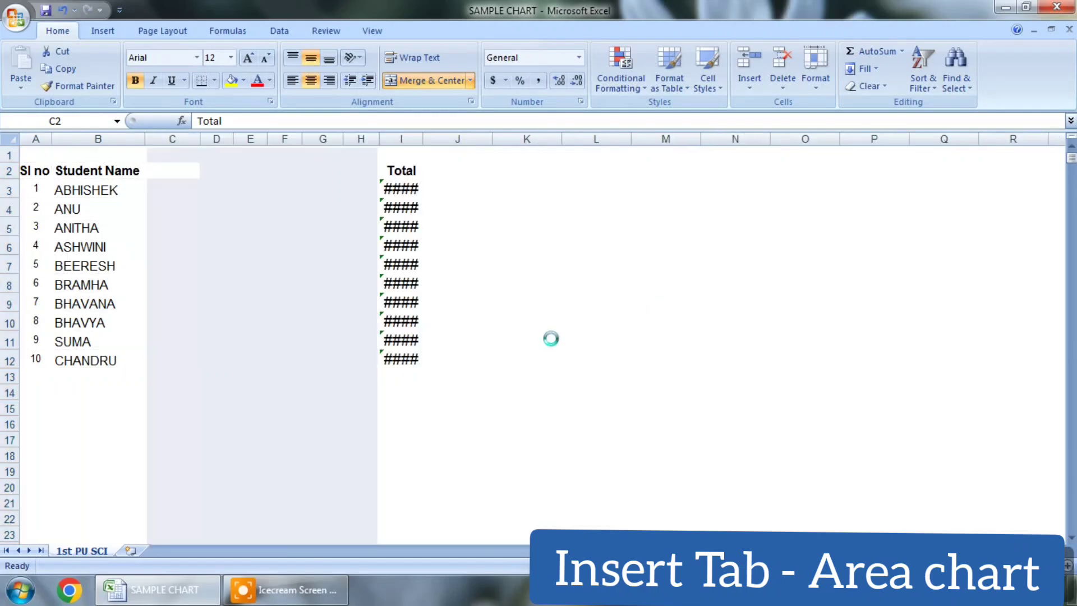
pyautogui.click(433, 352)
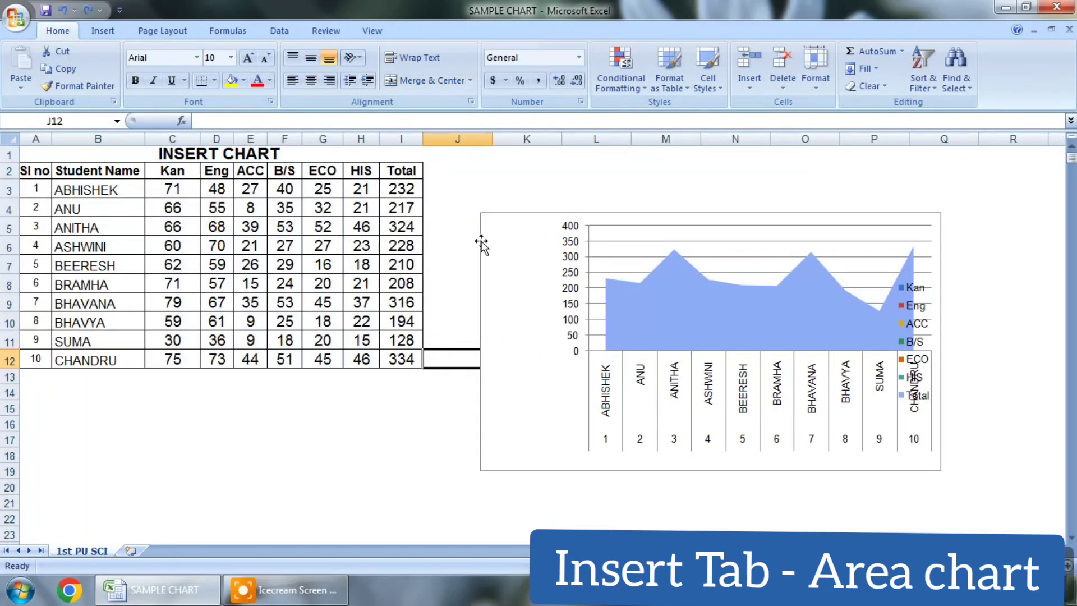
# - Narrow the area chart's data range to the Total column only
pyautogui.click(487, 257)
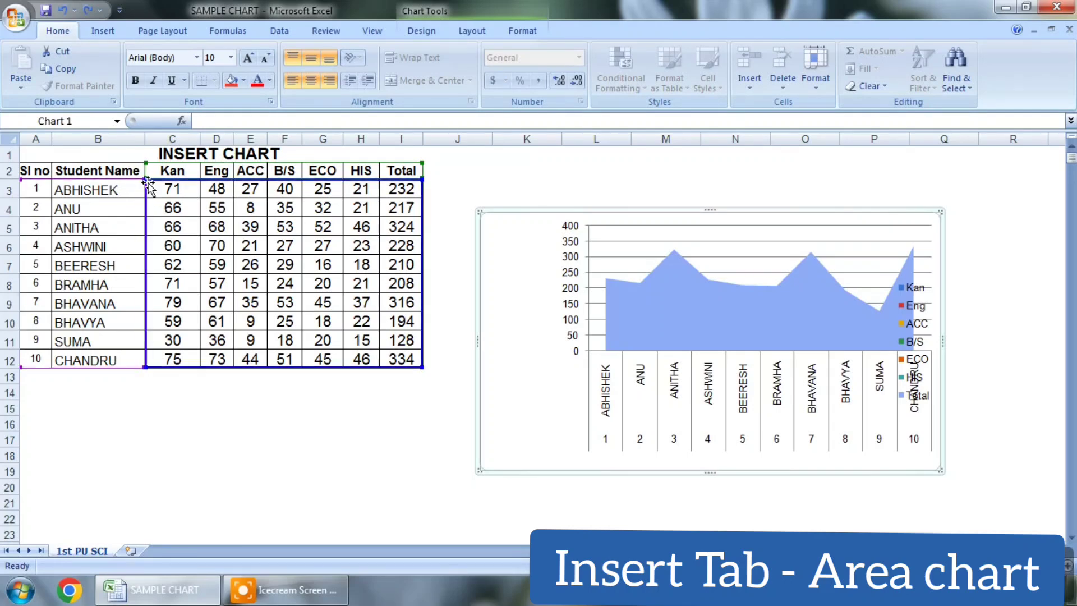
pyautogui.moveTo(145, 179); pyautogui.dragTo(381, 180)
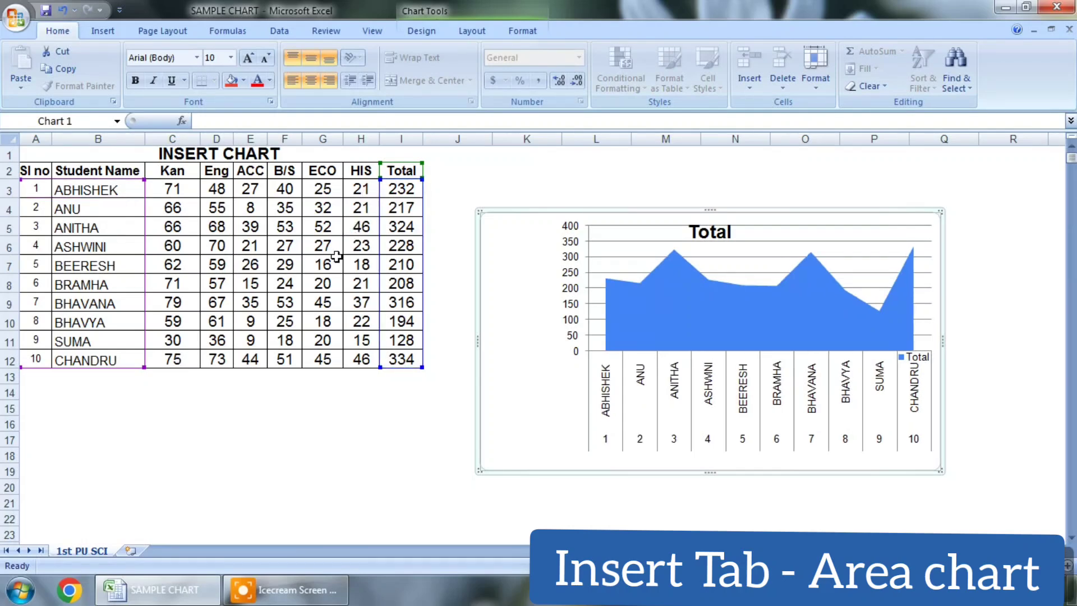
pyautogui.click(520, 31)
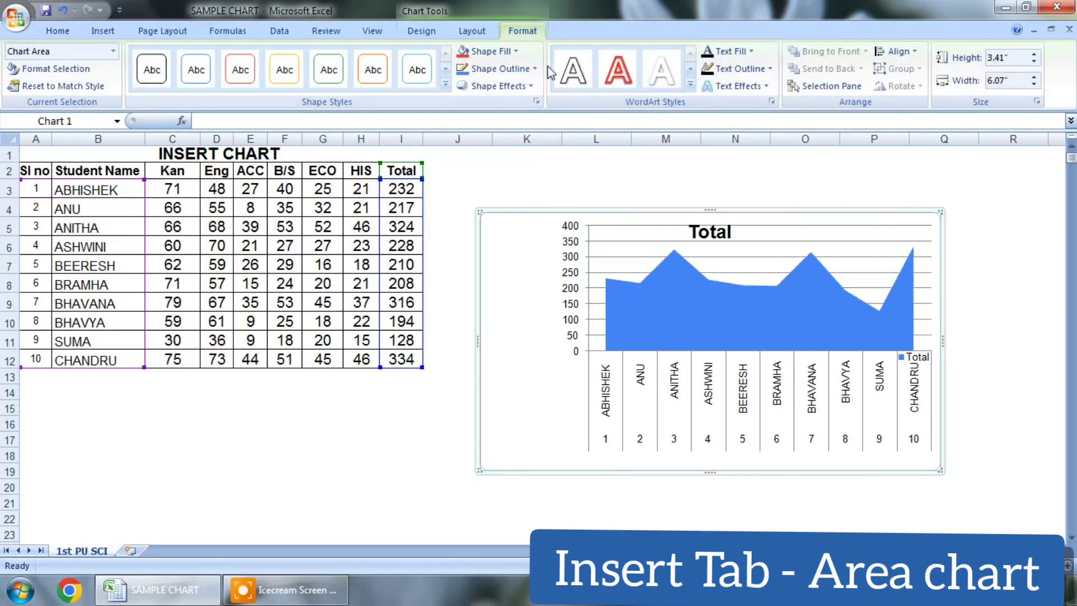
pyautogui.click(472, 32)
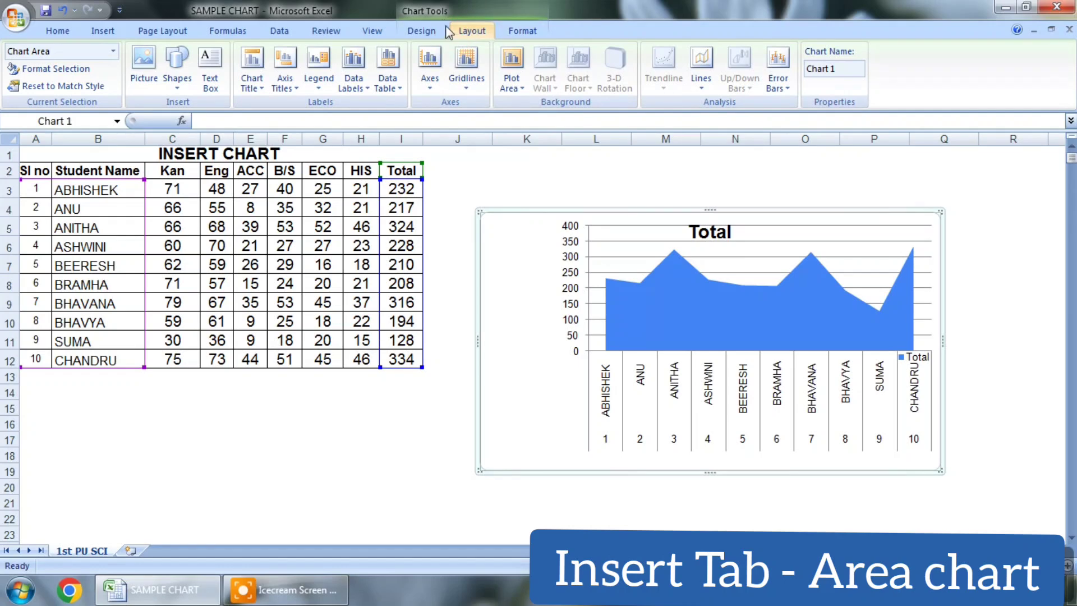
# - Try the 2-D stacked area and 2-D 100% stacked area types on the Total chart
pyautogui.click(103, 31)
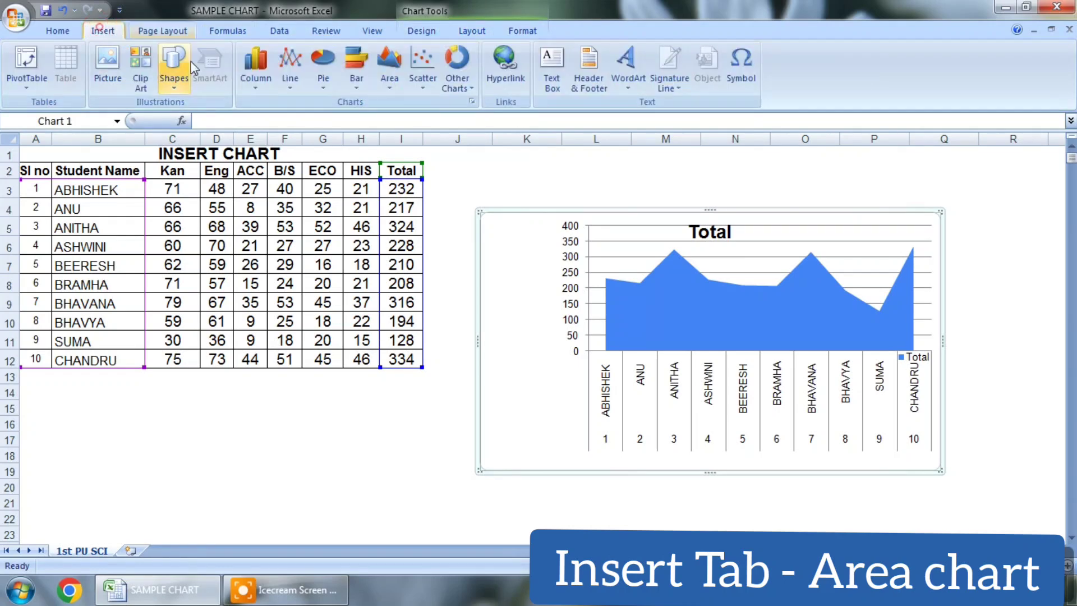
pyautogui.click(392, 73)
pyautogui.click(445, 128)
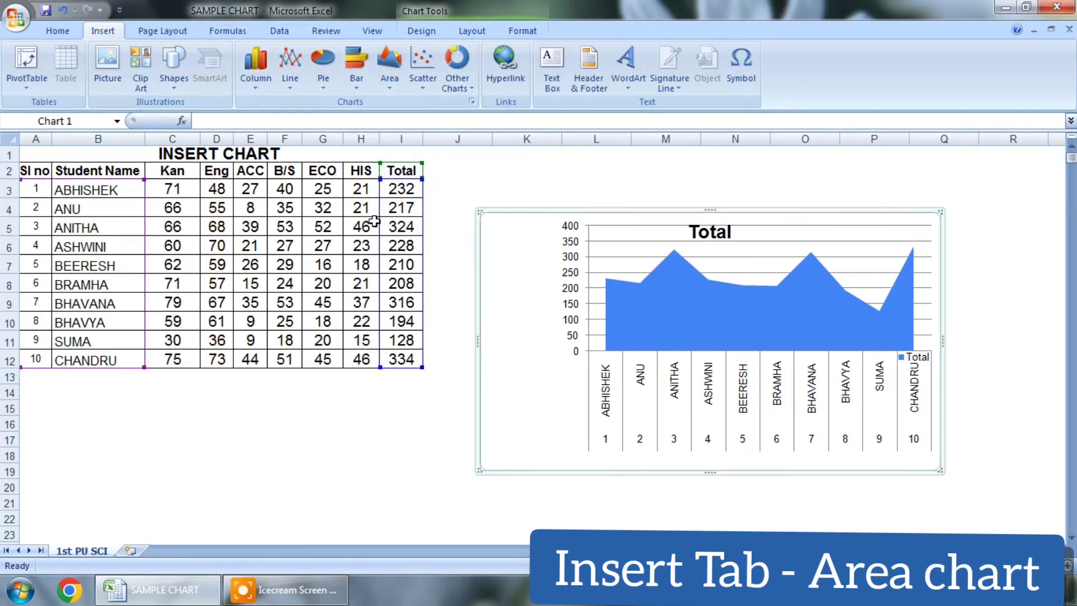
pyautogui.click(390, 73)
pyautogui.click(486, 129)
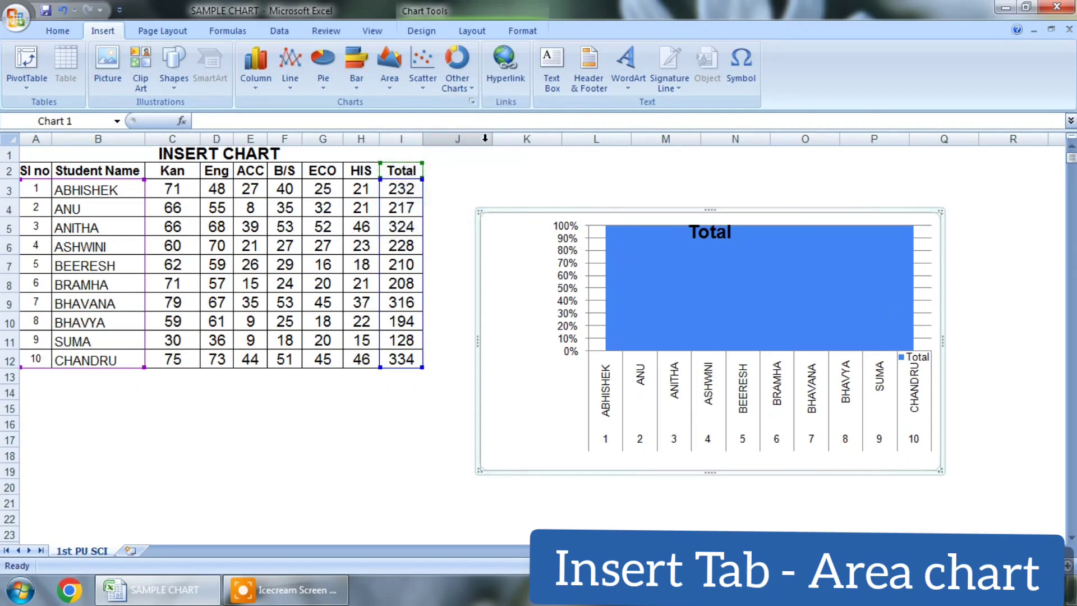
# - Change the Total chart to a 3-D stacked area chart and enlarge it slightly
pyautogui.click(389, 72)
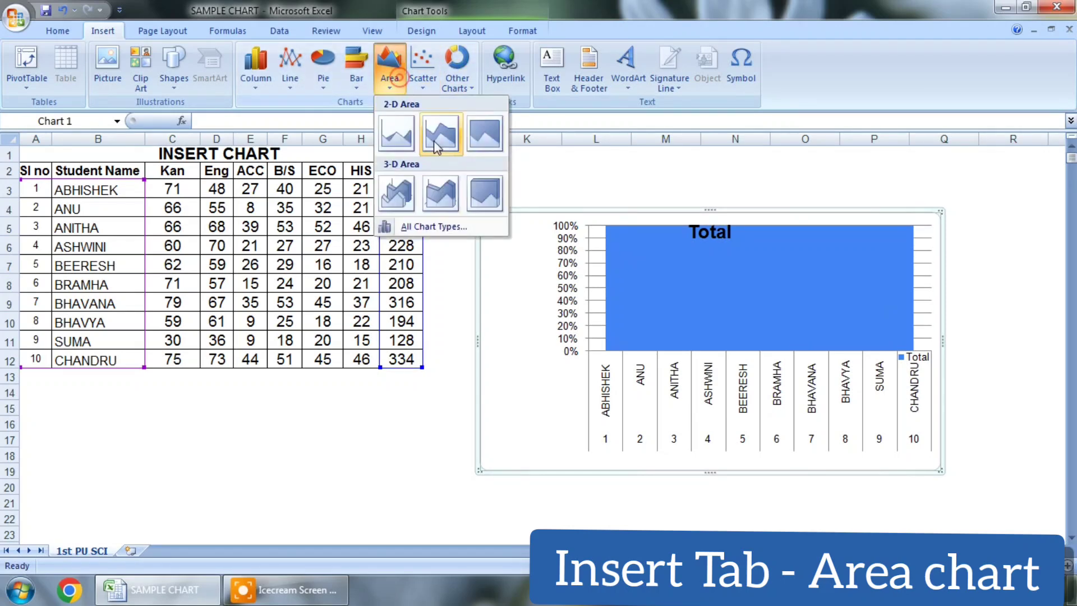
pyautogui.click(441, 193)
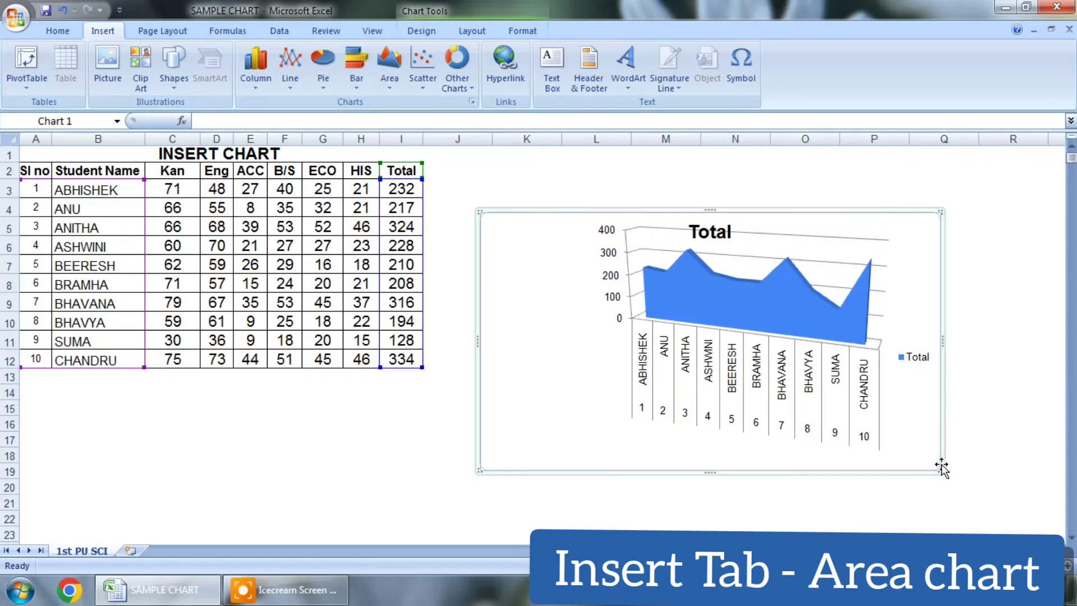
pyautogui.moveTo(942, 469); pyautogui.dragTo(962, 484)
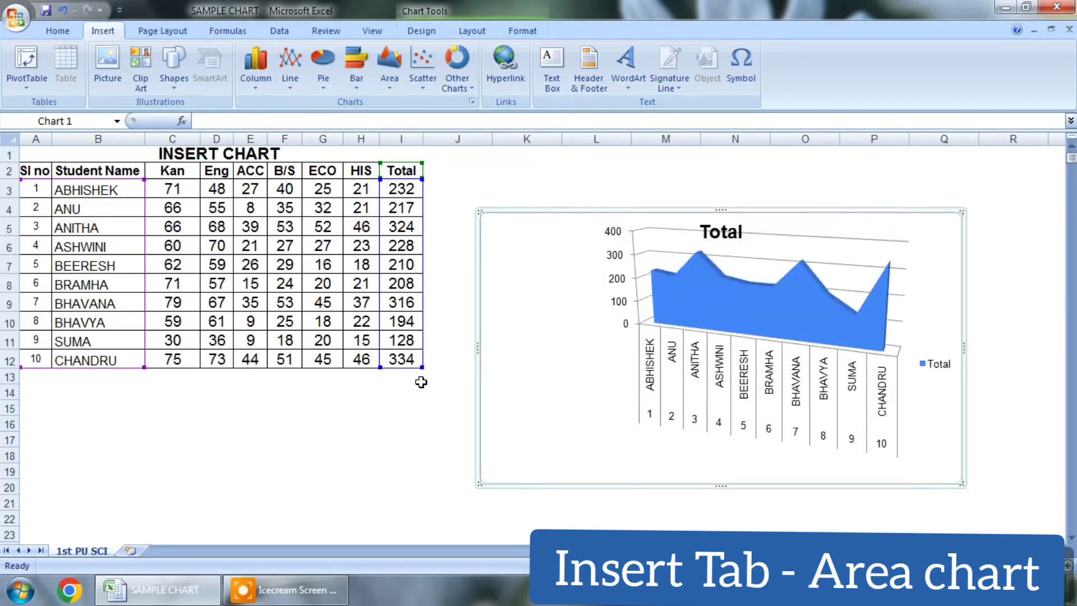
# - Set the total in cell I12 to 400 to update the chart's last data point
pyautogui.click(404, 362)
pyautogui.write('400')
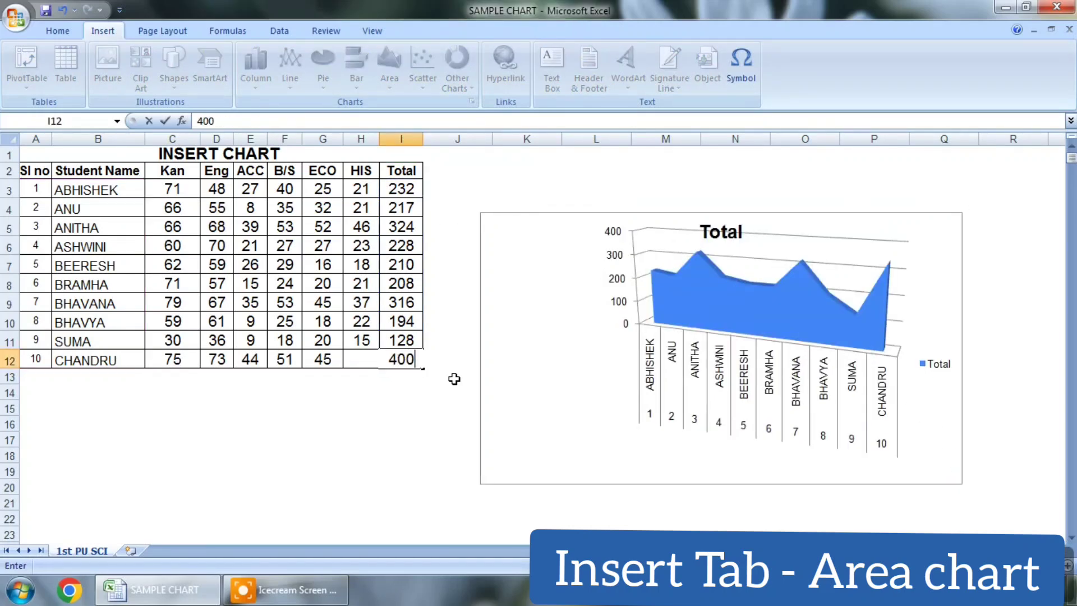
pyautogui.hotkey('ctrl', 'Return')
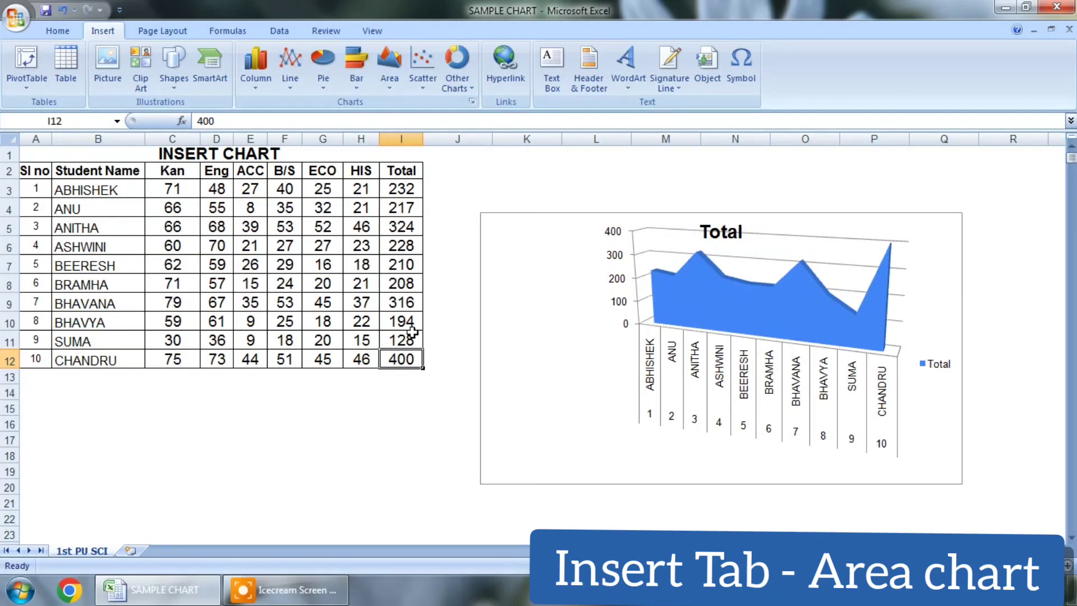
# - Set the total in cell I6 to 400 and replace it with 10
pyautogui.click(408, 245)
pyautogui.write('400')
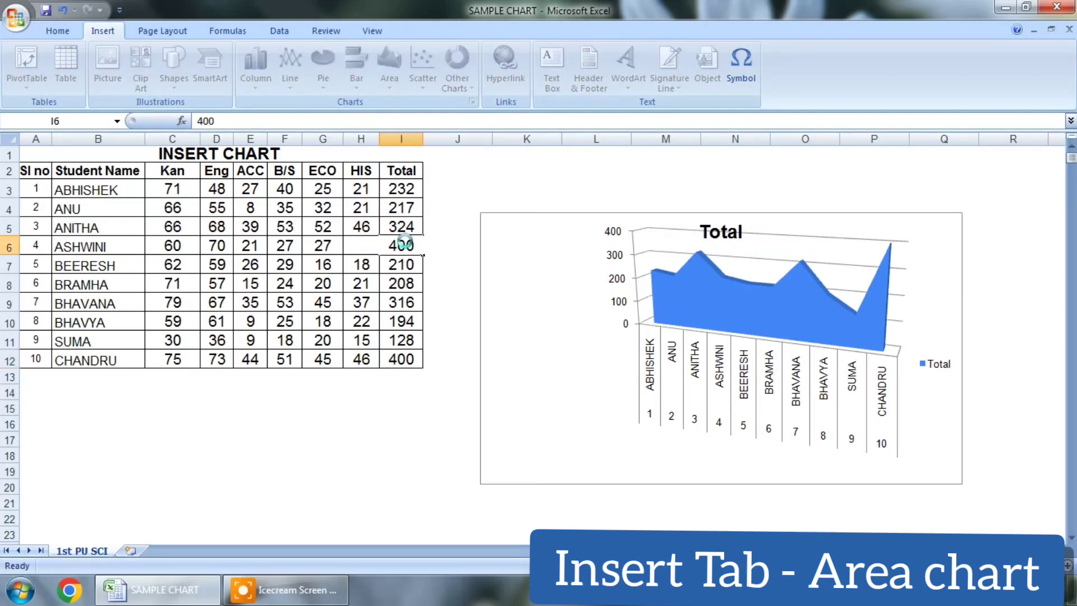
pyautogui.hotkey('ctrl', 'Return')
pyautogui.write('10')
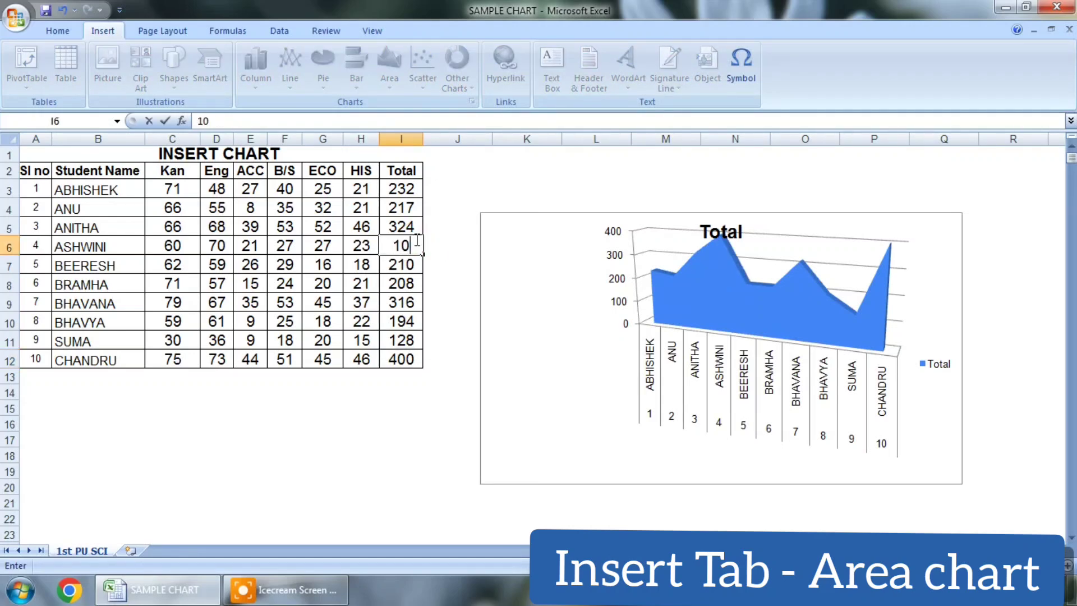
pyautogui.hotkey('ctrl', 'Return')
# - Try totals of 10 and 2 in cell I7 and settle on 50
pyautogui.click(400, 268)
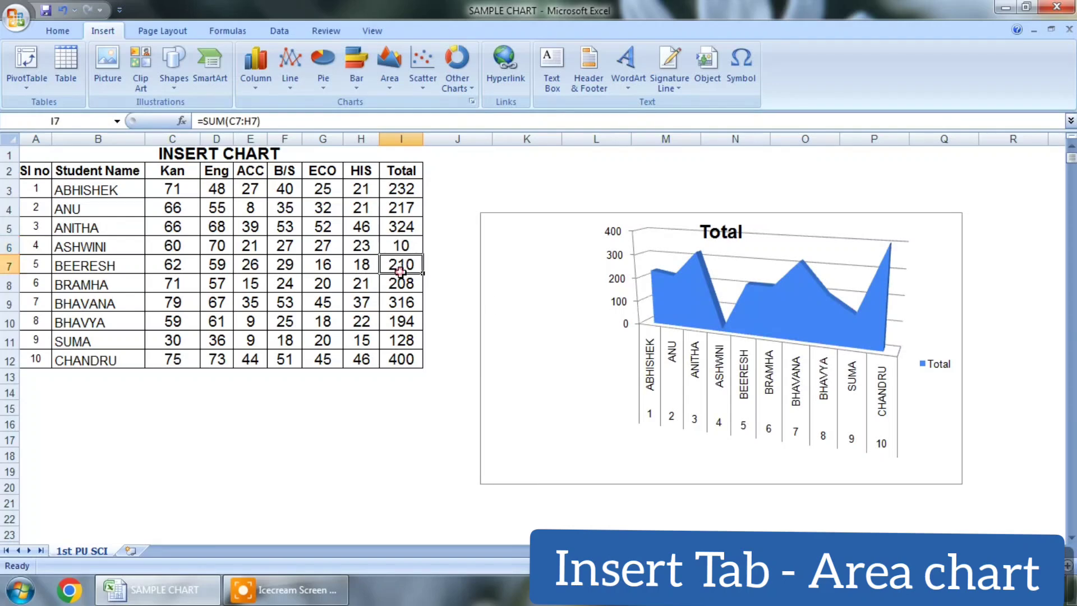
pyautogui.write('10')
pyautogui.hotkey('ctrl', 'Return')
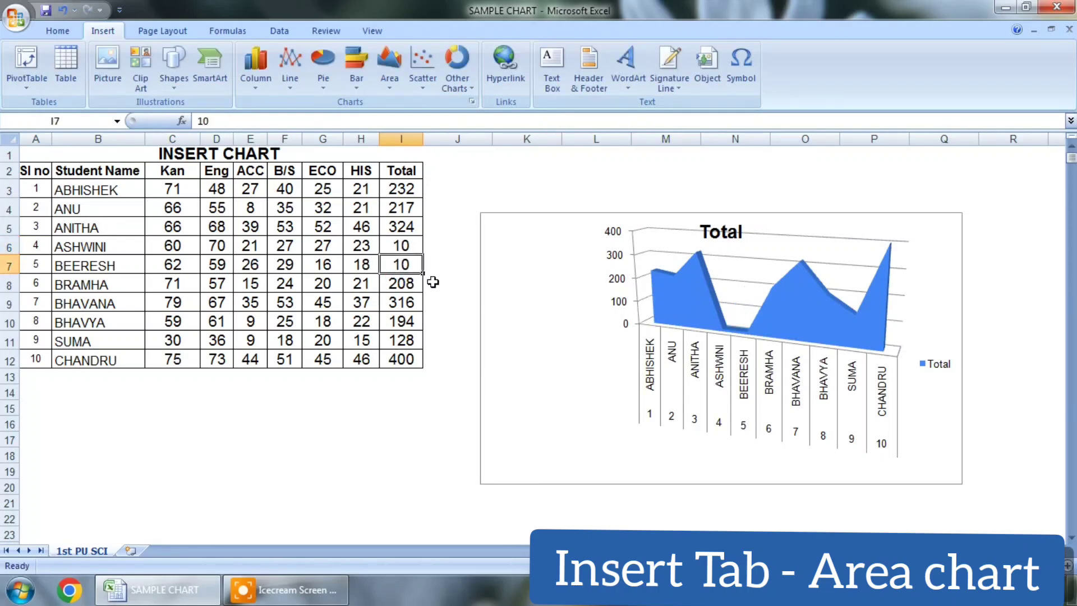
pyautogui.write('2')
pyautogui.hotkey('ctrl', 'Return')
pyautogui.write('50')
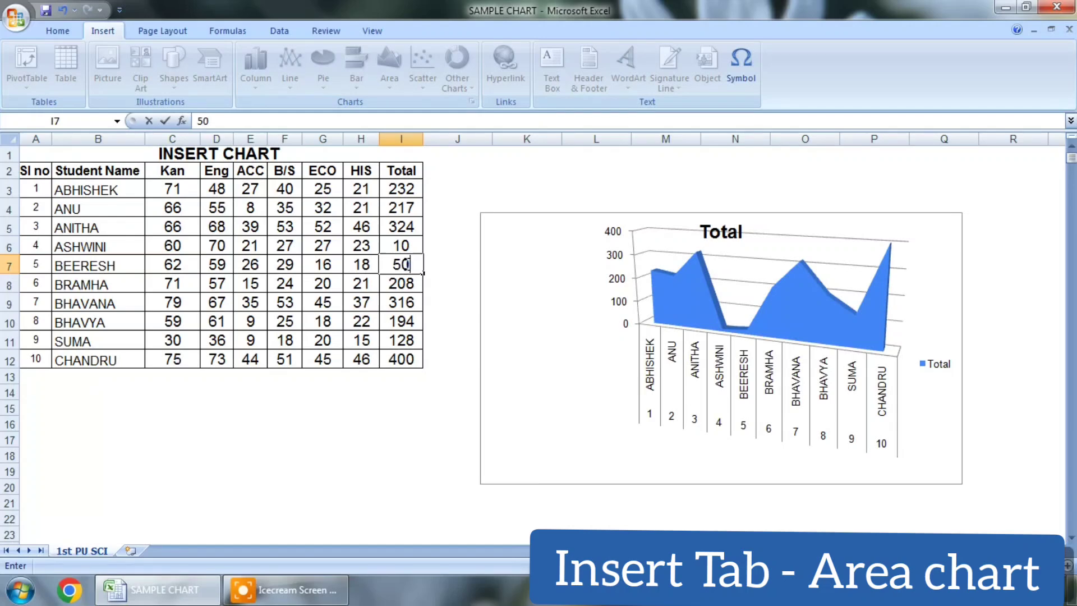
pyautogui.hotkey('ctrl', 'Return')
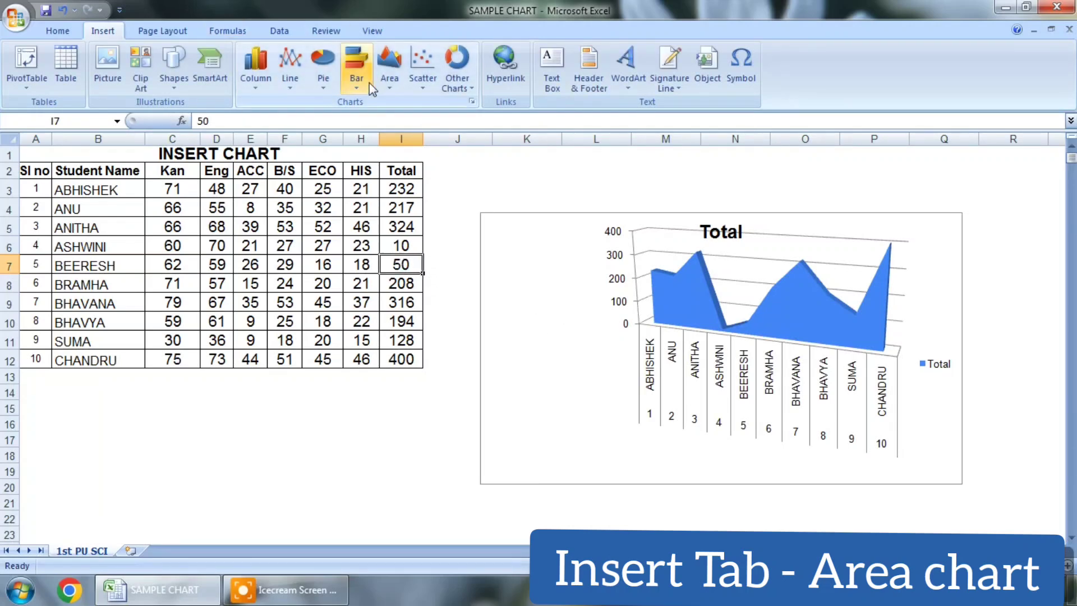
# - Insert a 3-D 100% stacked area chart of the whole marks table and move it over the Total chart
pyautogui.click(389, 70)
pyautogui.click(486, 197)
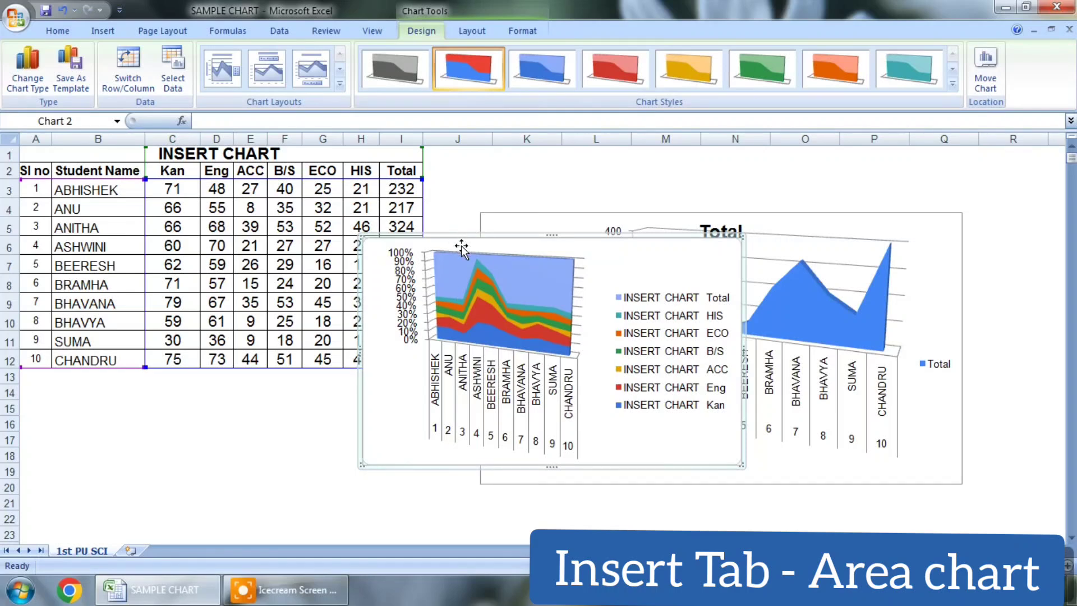
pyautogui.moveTo(368, 378); pyautogui.dragTo(558, 318)
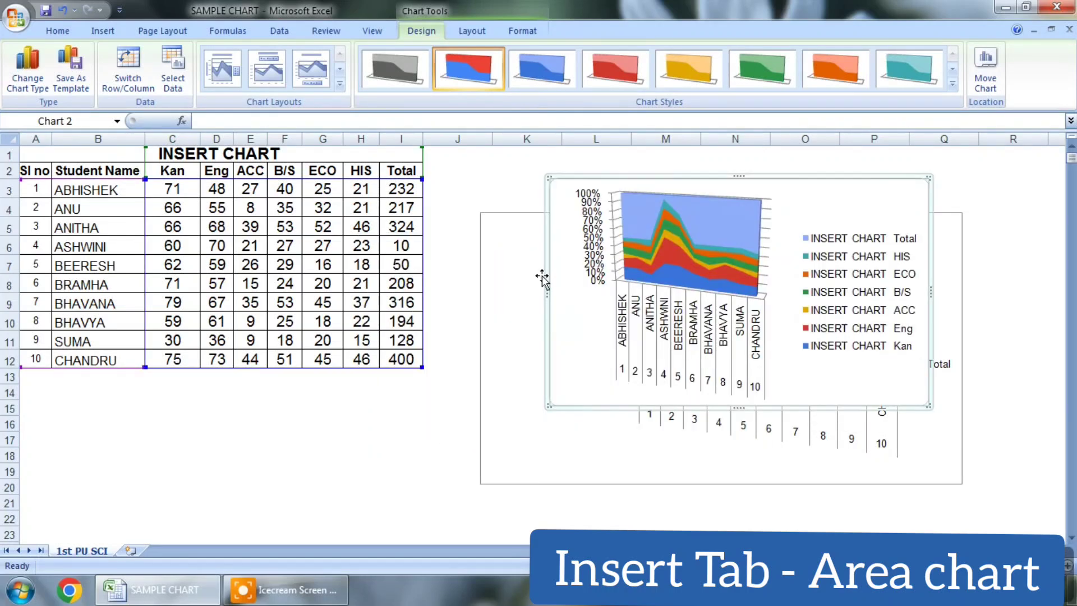
# - Set the total in cell I7 to 500 to test the new chart and restore it to 50
pyautogui.click(399, 271)
pyautogui.write('500')
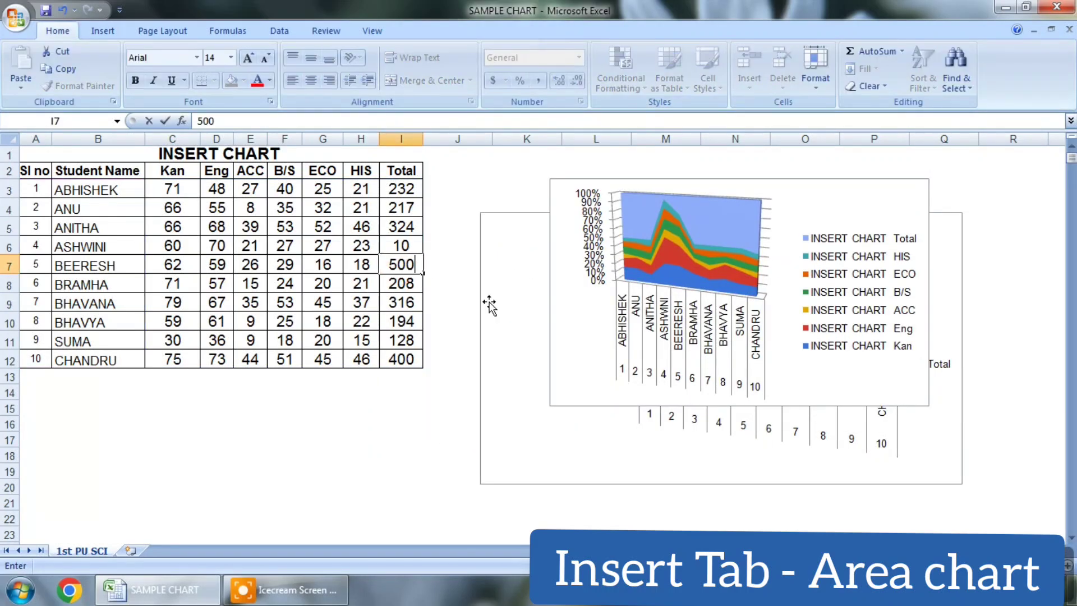
pyautogui.hotkey('ctrl', 'Return')
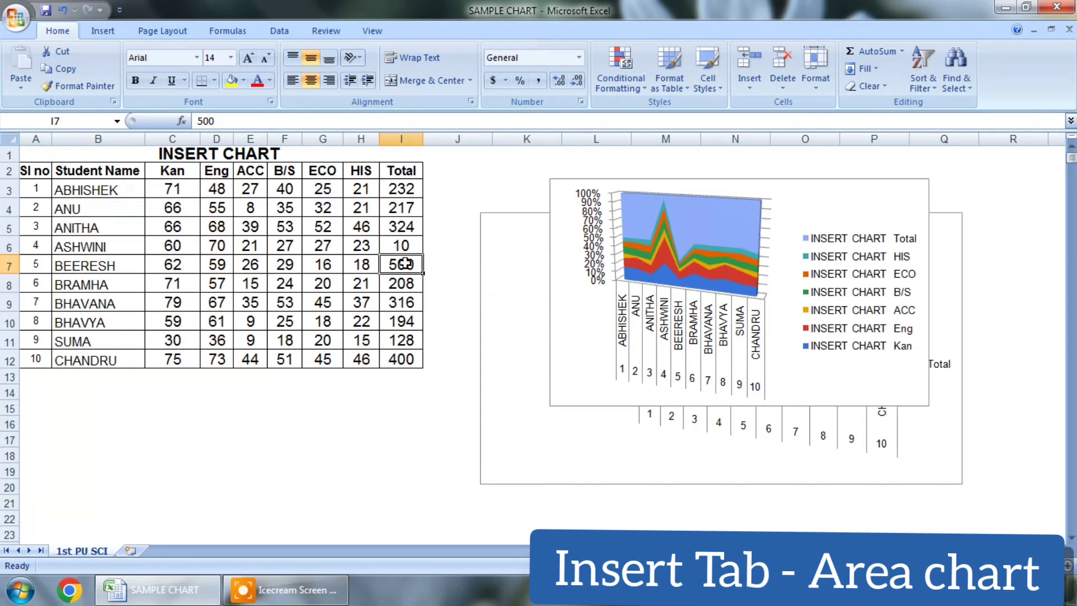
pyautogui.doubleClick(405, 263)
pyautogui.press('BackSpace')
pyautogui.hotkey('ctrl', 'Return')
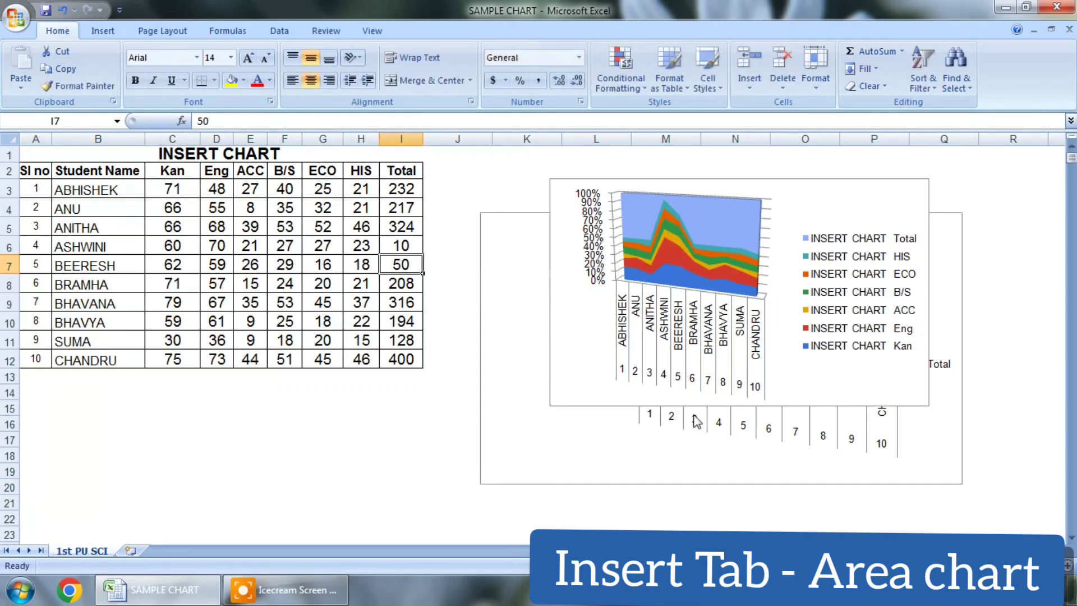
# - Delete both the 3-D 100% stacked area chart and the Total area chart from the sheet
pyautogui.click(916, 196)
pyautogui.press('Delete')
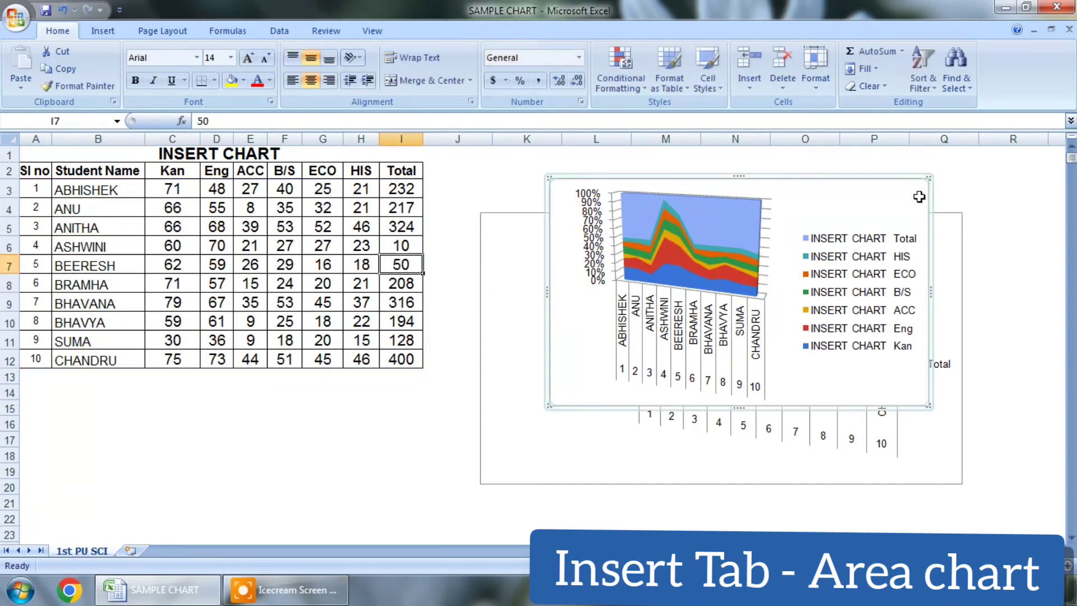
pyautogui.click(926, 273)
pyautogui.click(961, 224)
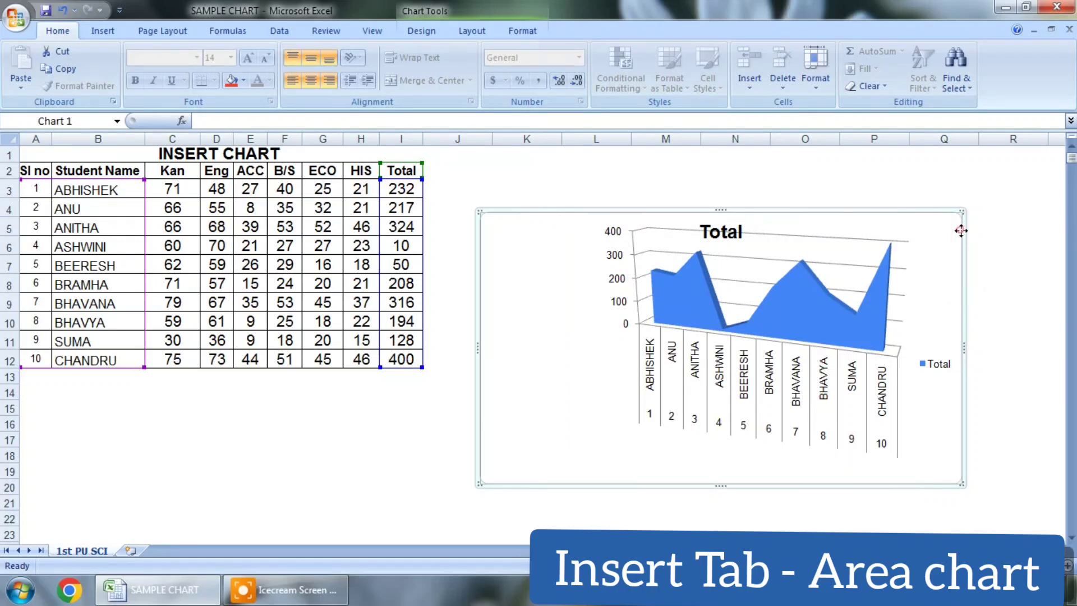
pyautogui.press('Delete')
pyautogui.click(563, 328)
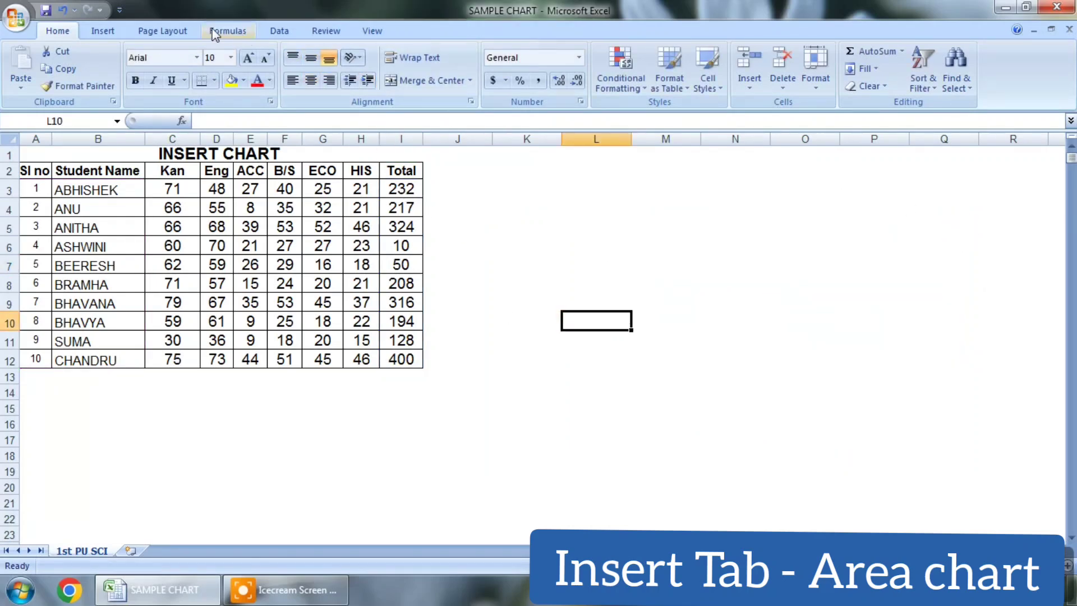
pyautogui.click(103, 31)
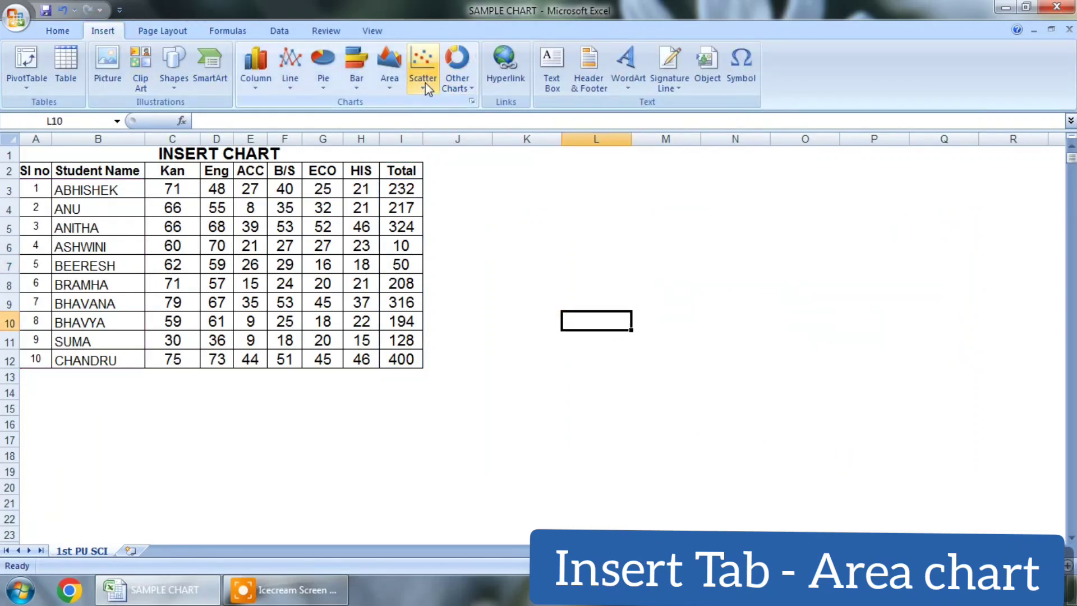
# - Insert a markers-only scatter chart from the whole marks table, including headers and totals
pyautogui.click(404, 191)
pyautogui.moveTo(402, 171); pyautogui.dragTo(405, 360)
pyautogui.moveTo(39, 171); pyautogui.dragTo(413, 360)
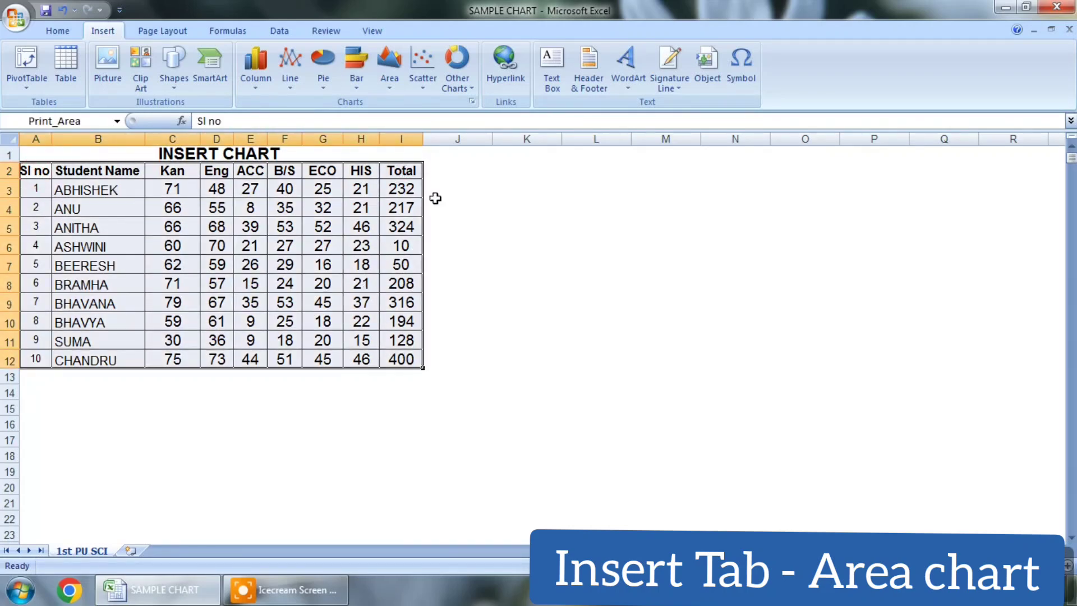
pyautogui.click(432, 87)
pyautogui.click(428, 125)
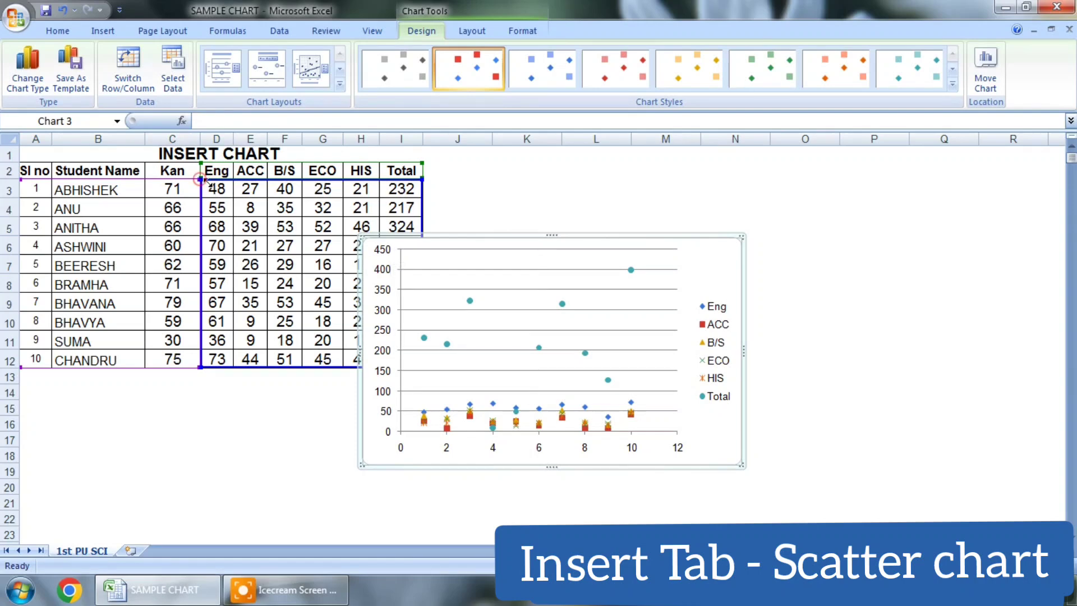
# - Restrict the scatter chart's data range to the Total column, try shifting it to column K, and delete the chart
pyautogui.moveTo(201, 180); pyautogui.dragTo(383, 183)
pyautogui.moveTo(380, 247); pyautogui.dragTo(500, 235)
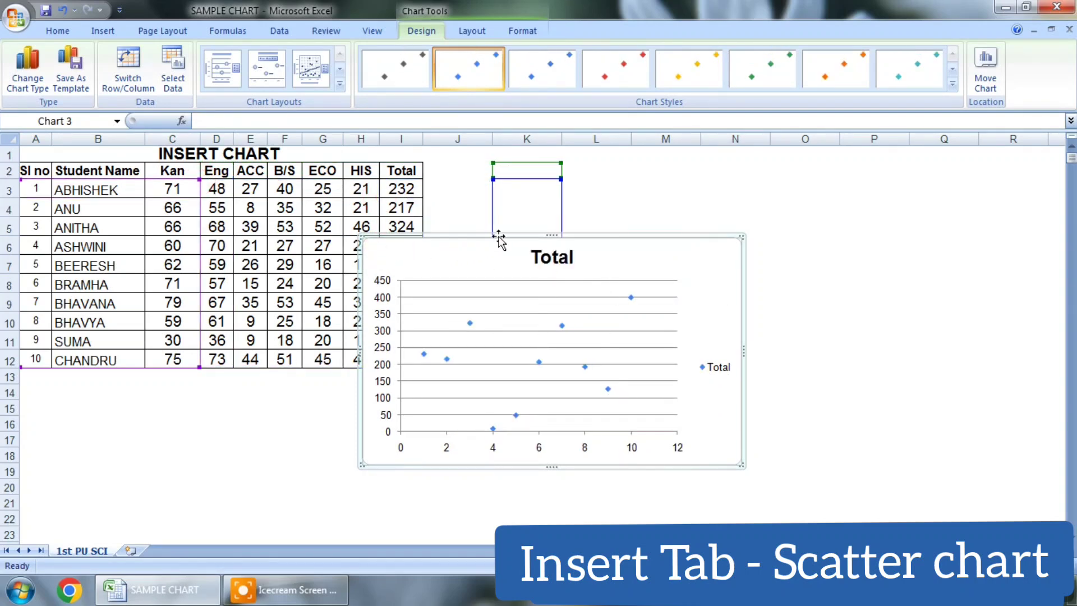
pyautogui.write('z')
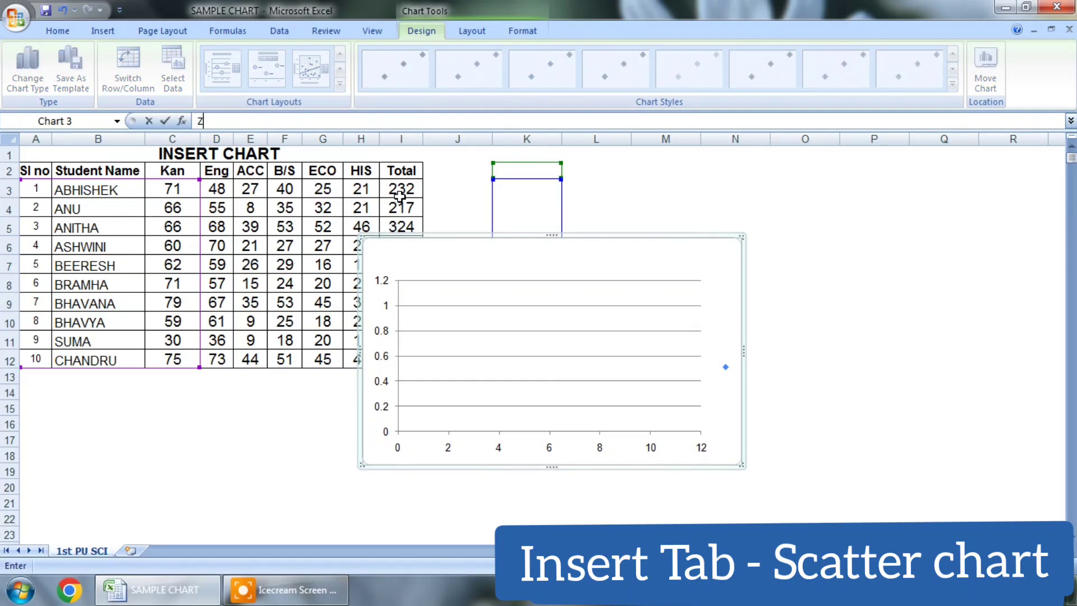
pyautogui.hotkey('ctrl', 'z')
pyautogui.click(741, 234)
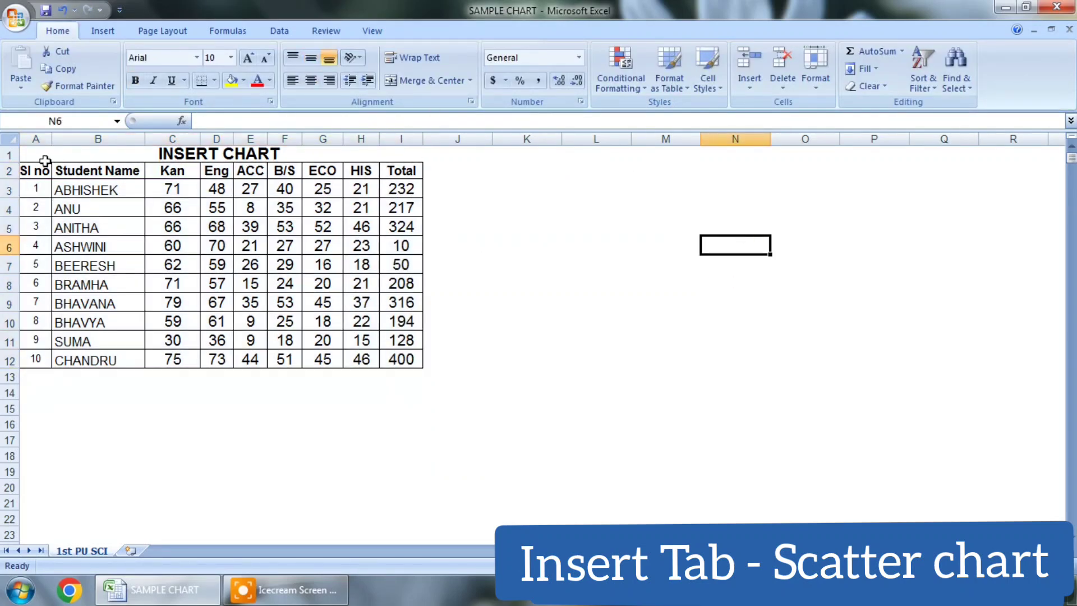
# - Insert a scatter chart with straight lines and markers from the whole marks table, restricting its data to the Total column
pyautogui.moveTo(45, 161); pyautogui.dragTo(403, 362)
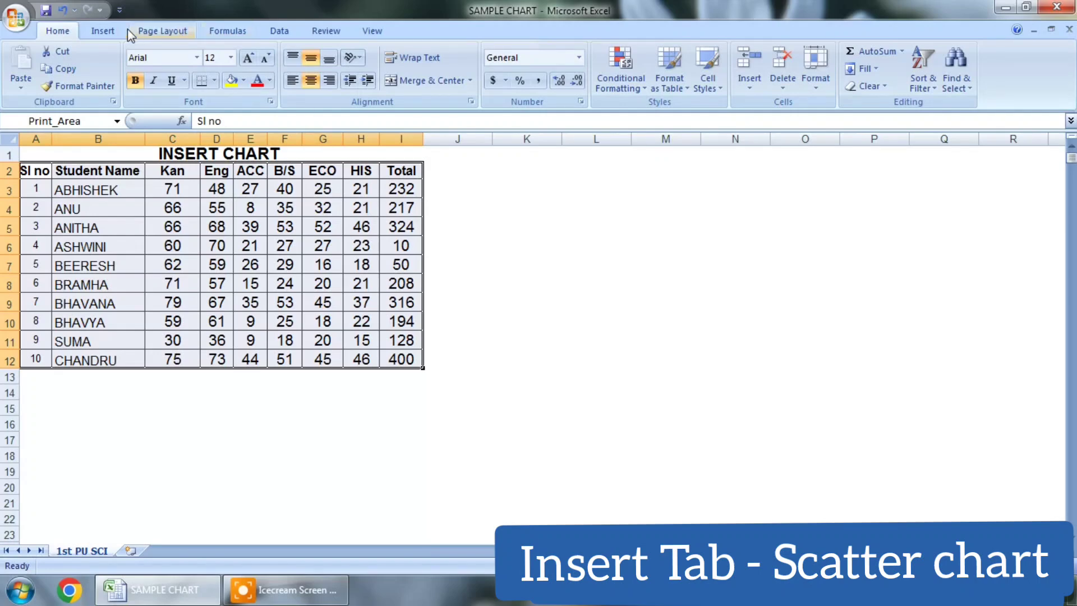
pyautogui.click(109, 31)
pyautogui.click(422, 70)
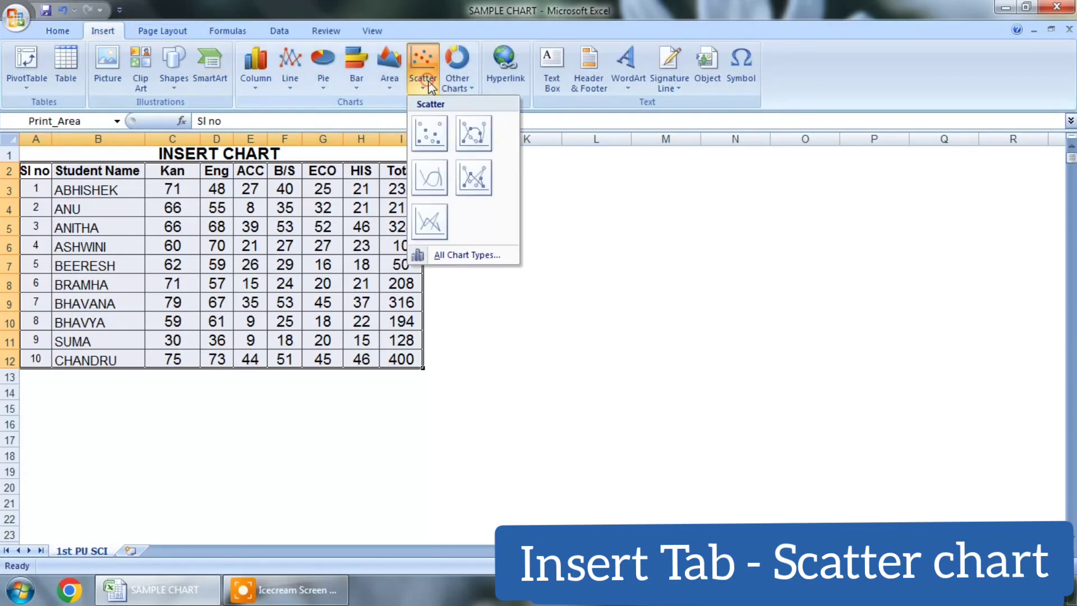
pyautogui.click(474, 179)
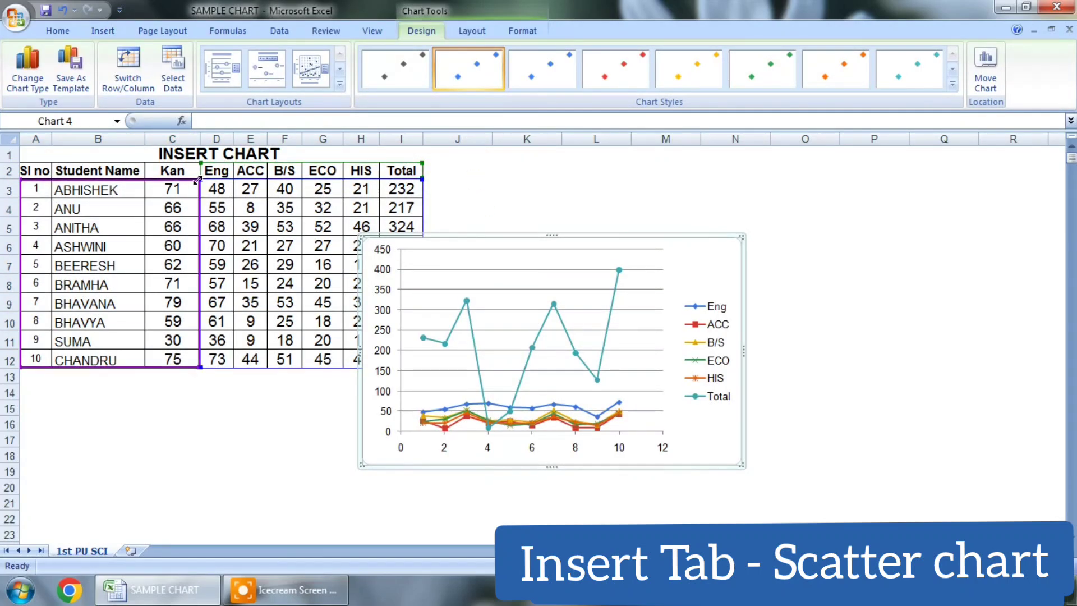
pyautogui.moveTo(200, 178); pyautogui.dragTo(380, 180)
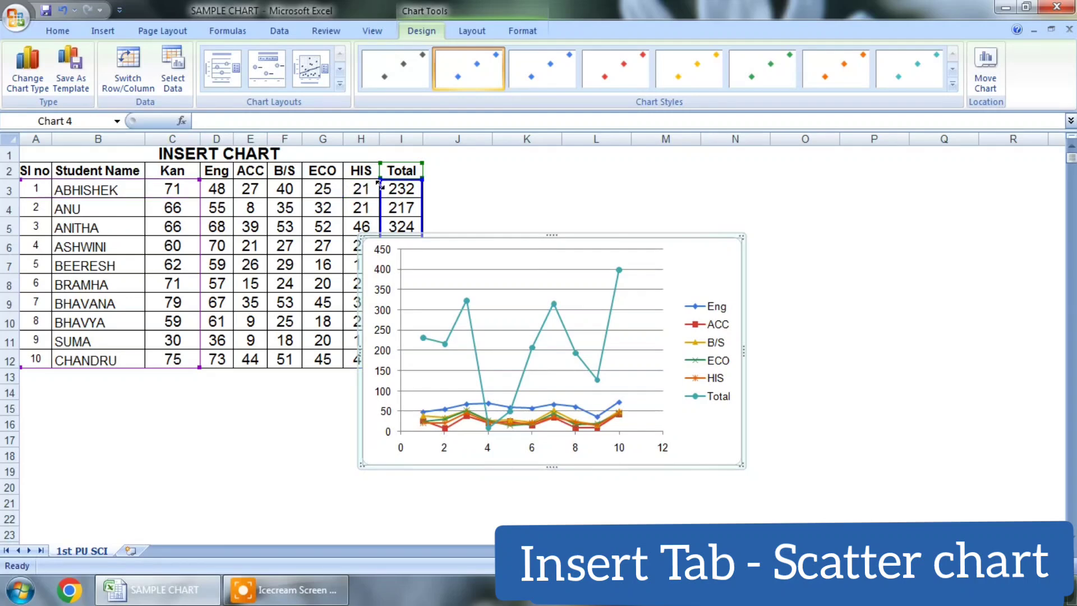
# - Test the line scatter chart by setting the total in cell I3 to 5, 45 and 500 in turn
pyautogui.click(418, 190)
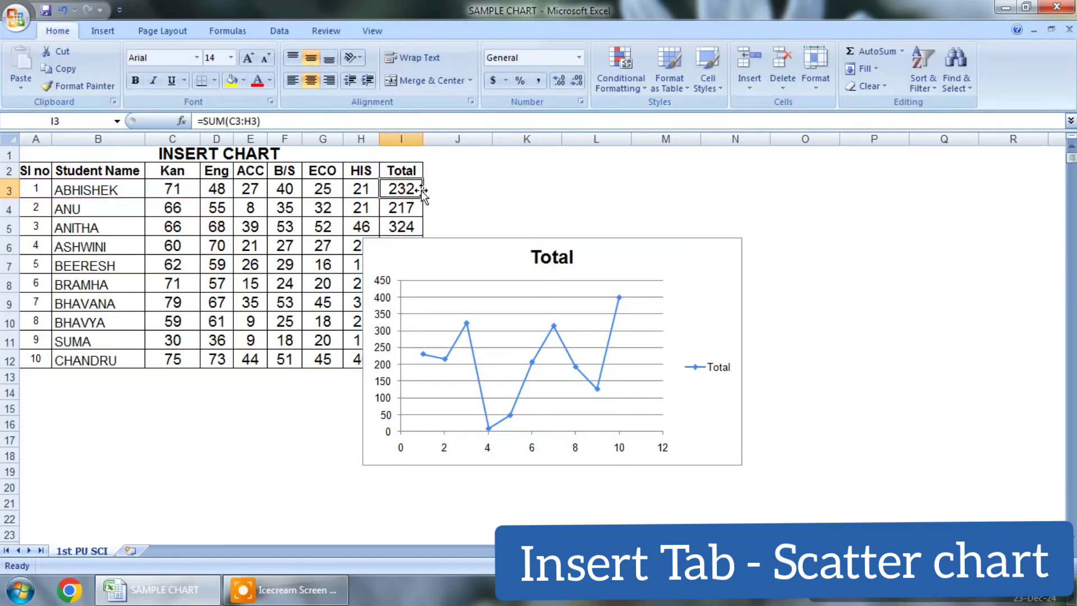
pyautogui.write('5')
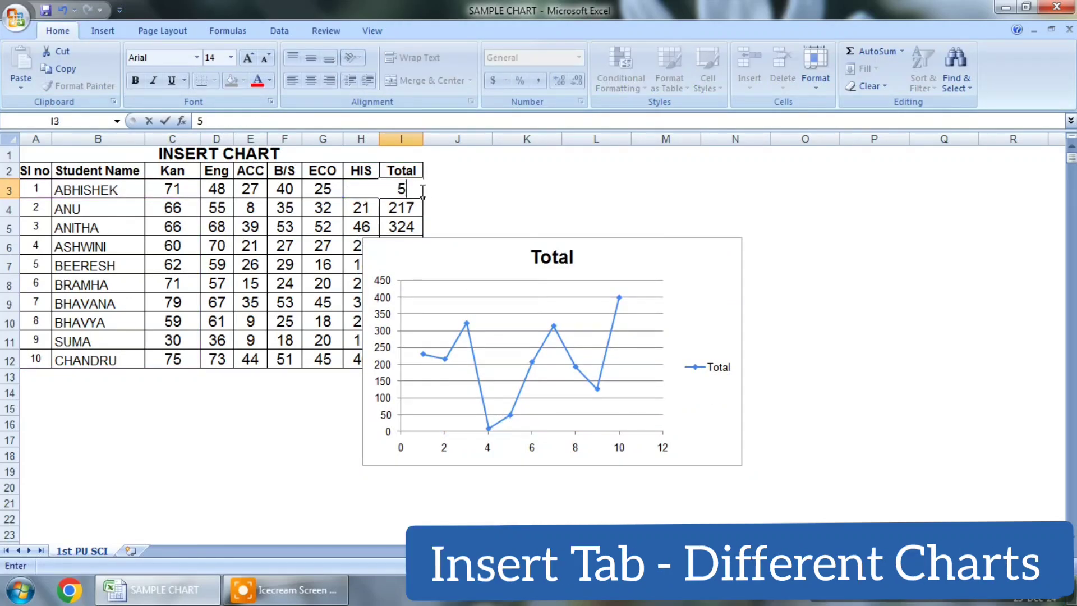
pyautogui.click(430, 188)
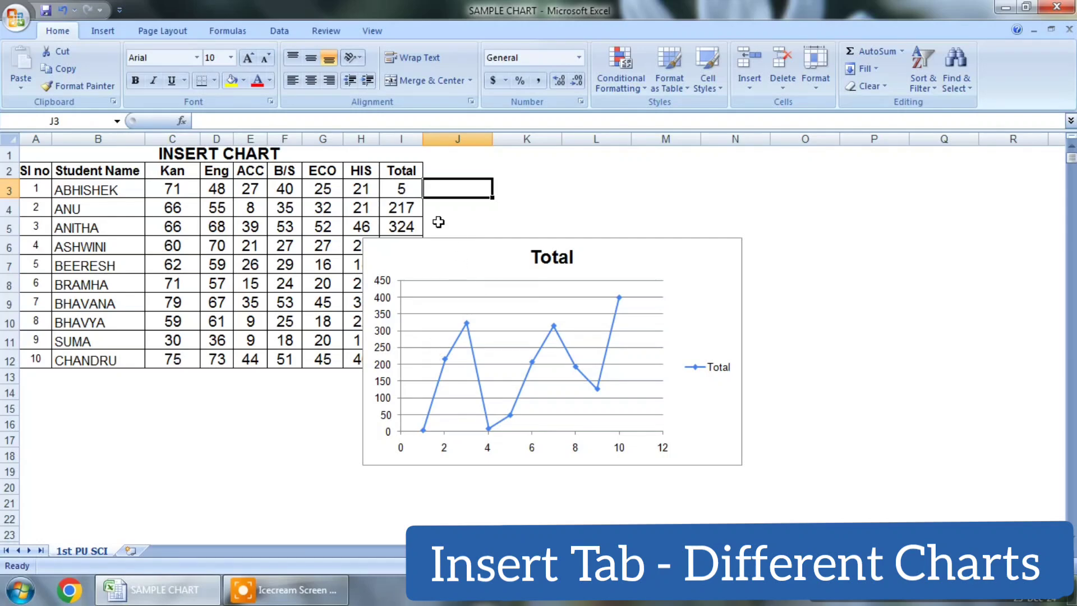
pyautogui.click(403, 191)
pyautogui.write('45')
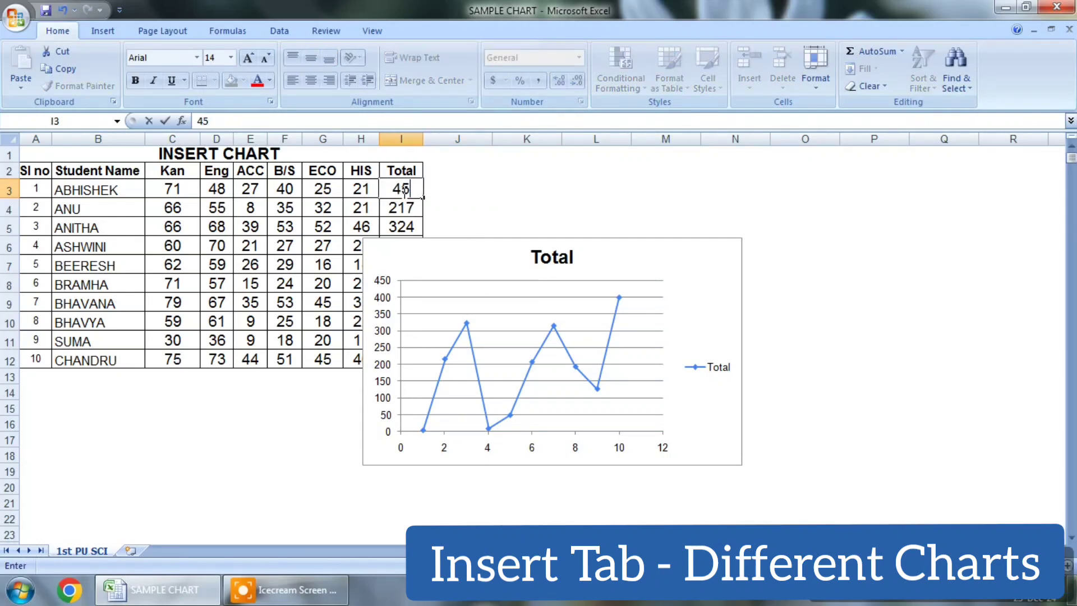
pyautogui.press('Tab')
pyautogui.click(405, 189)
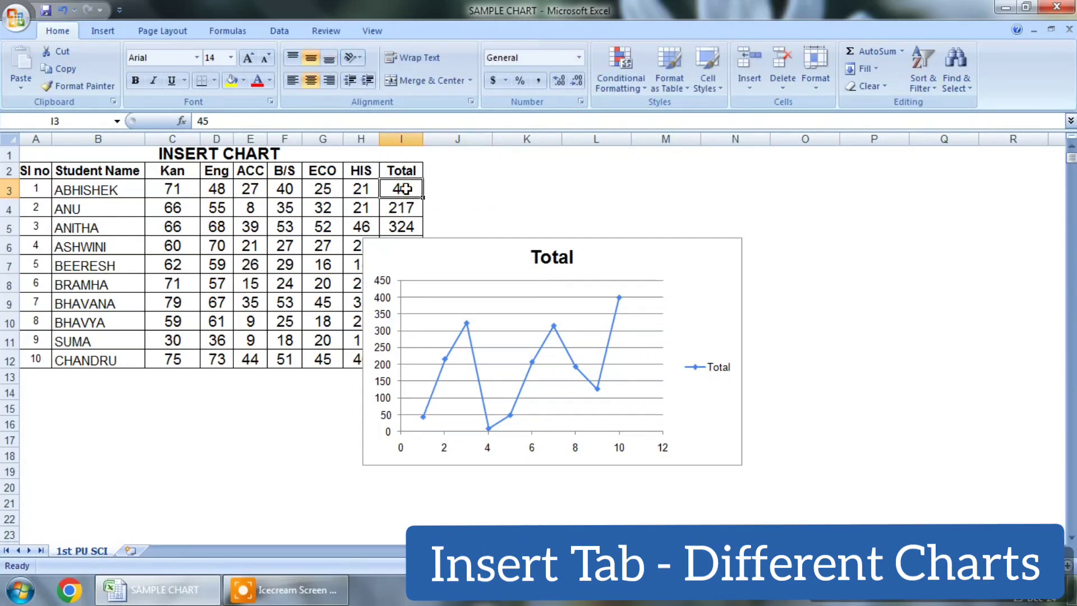
pyautogui.write('500')
pyautogui.press('Tab')
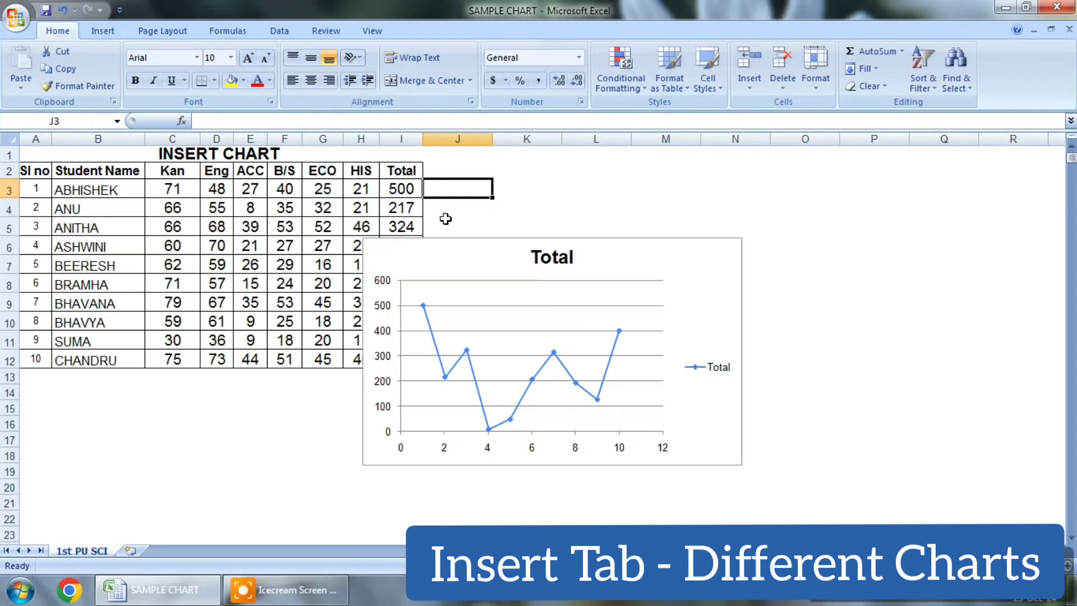
# - Try totals of 100 and 550 in cell I3 and settle on 400
pyautogui.click(410, 189)
pyautogui.write('100')
pyautogui.press('Tab')
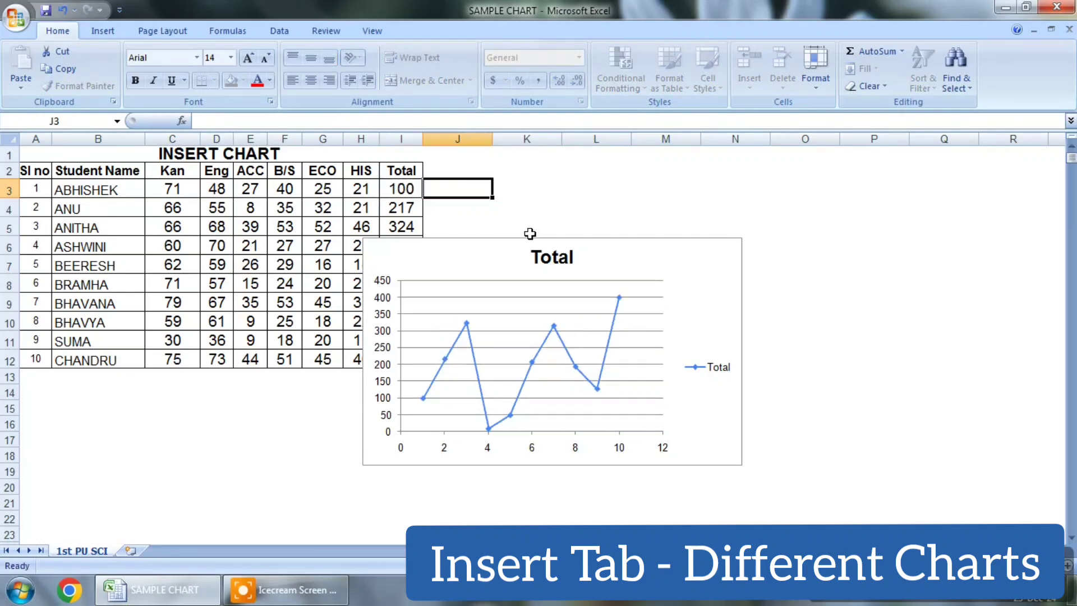
pyautogui.click(405, 194)
pyautogui.write('550')
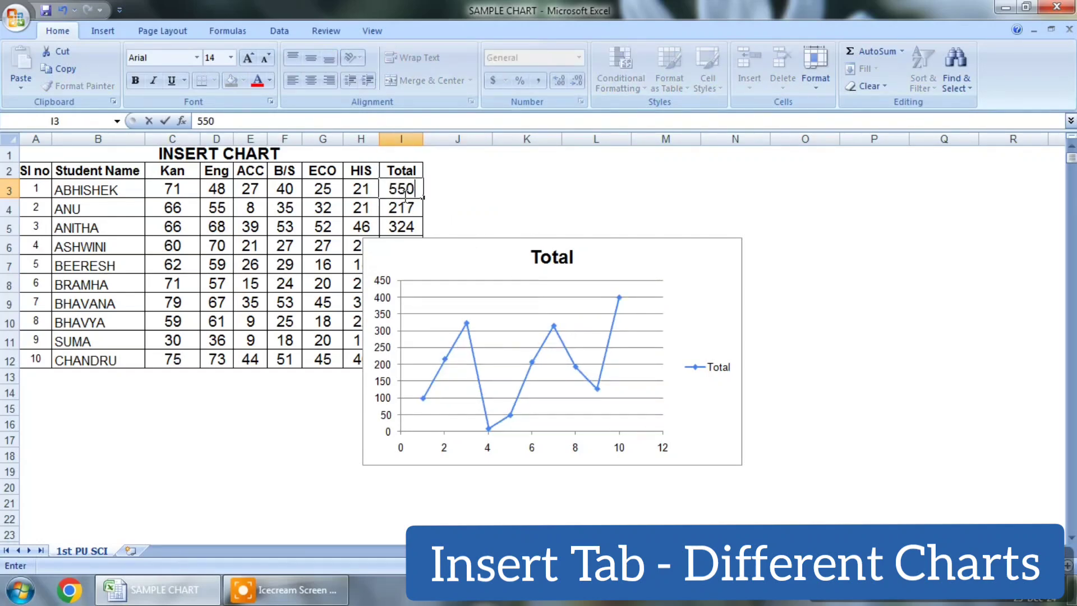
pyautogui.press('Tab')
pyautogui.click(403, 191)
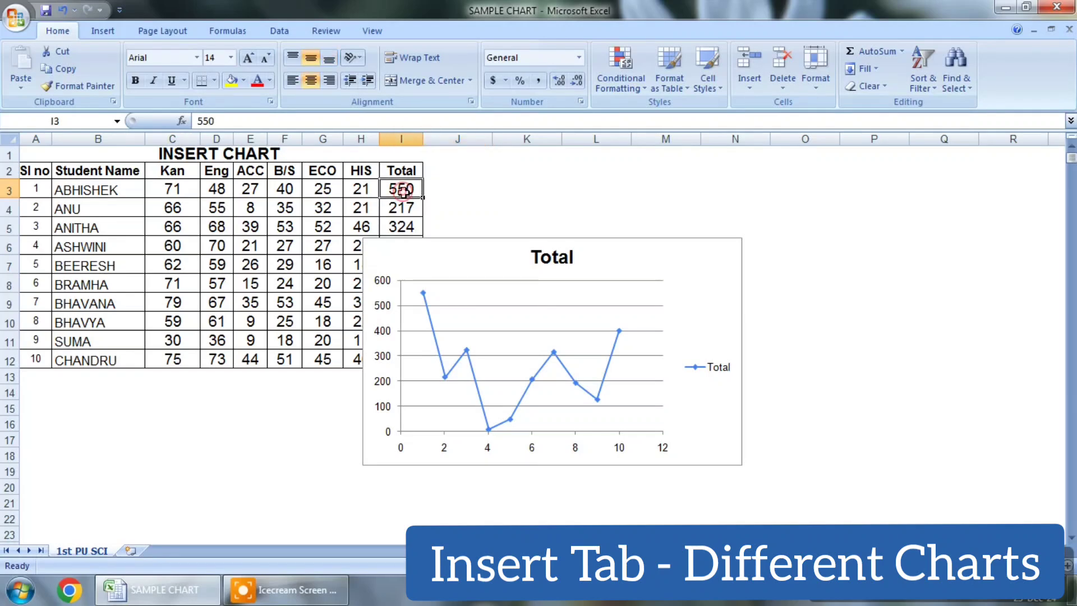
pyautogui.write('400')
pyautogui.press('Tab')
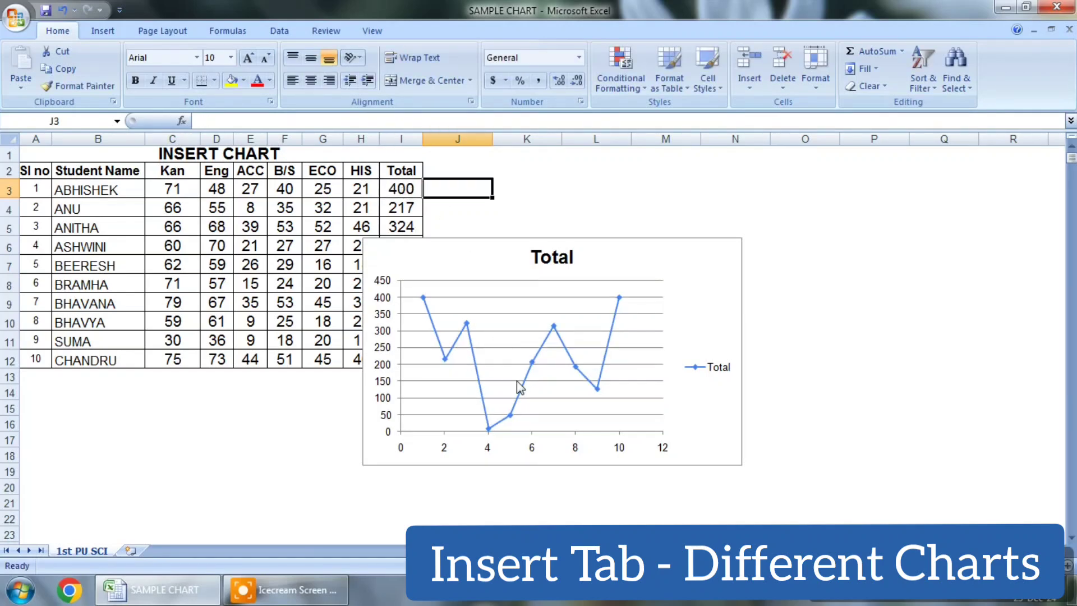
# - Try a High-Low-Close stock chart for the Total data, dismiss the message, and delete the Total scatter chart
pyautogui.click(660, 306)
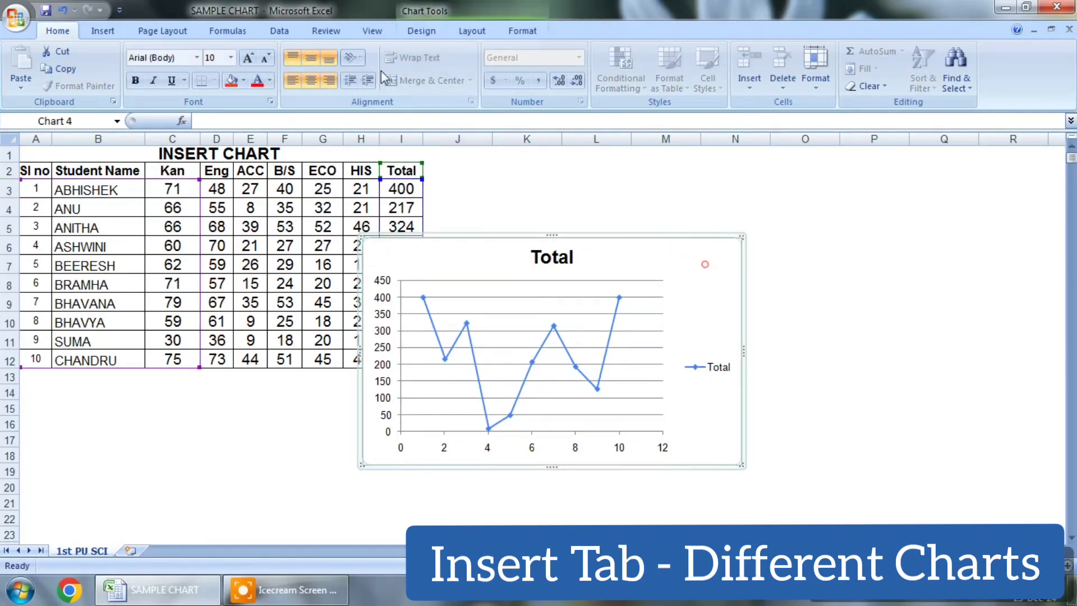
pyautogui.click(90, 33)
pyautogui.click(466, 84)
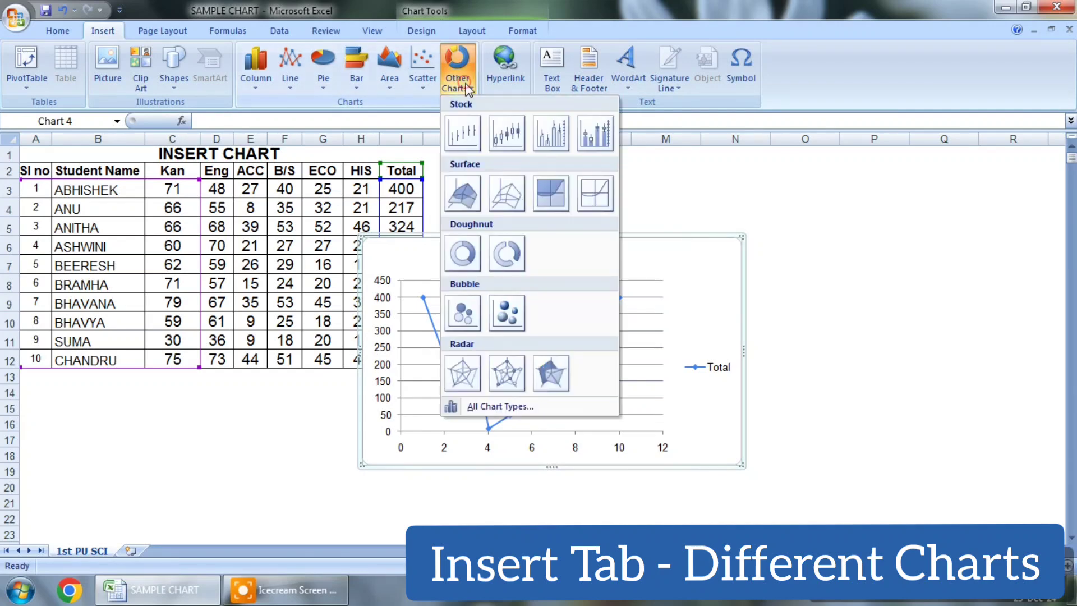
pyautogui.click(463, 133)
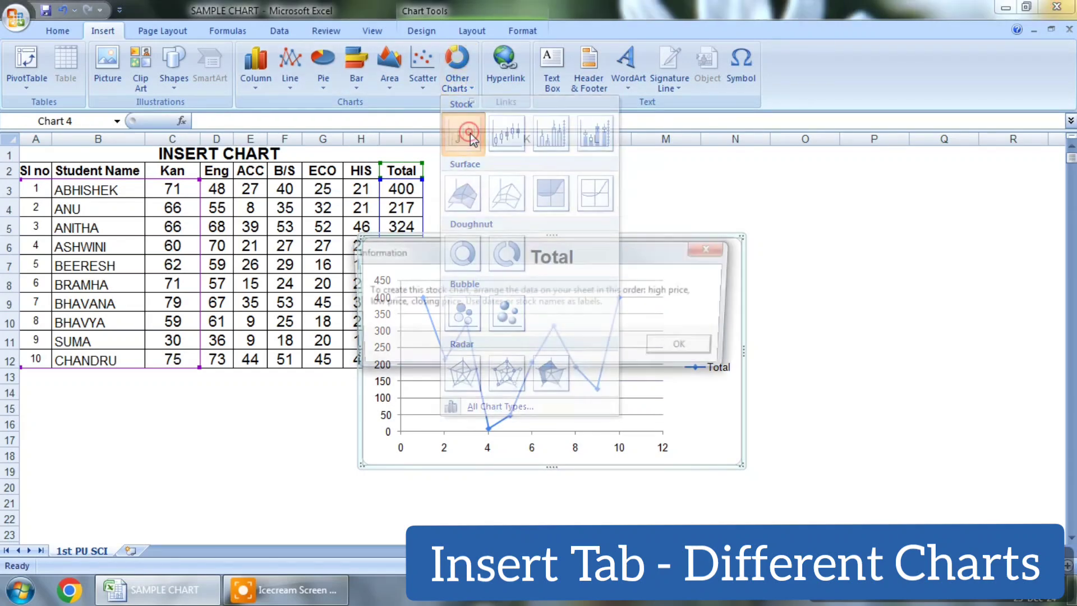
pyautogui.click(711, 248)
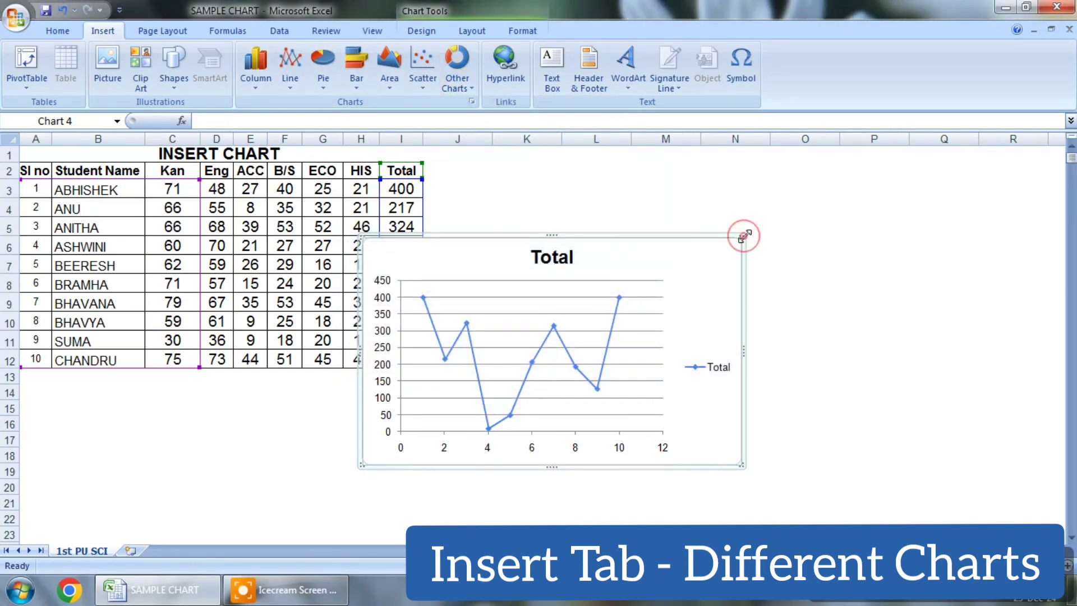
pyautogui.press('Delete')
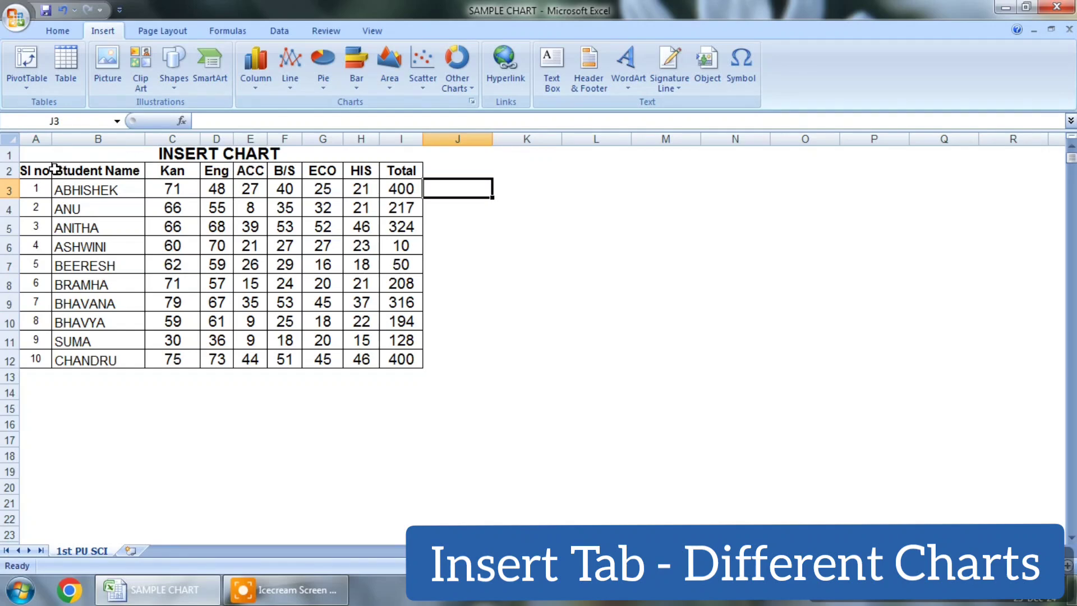
# - Insert a 3-D bubble chart from the whole marks table and restrict its data to the Total column
pyautogui.moveTo(54, 169); pyautogui.dragTo(402, 362)
pyautogui.click(458, 84)
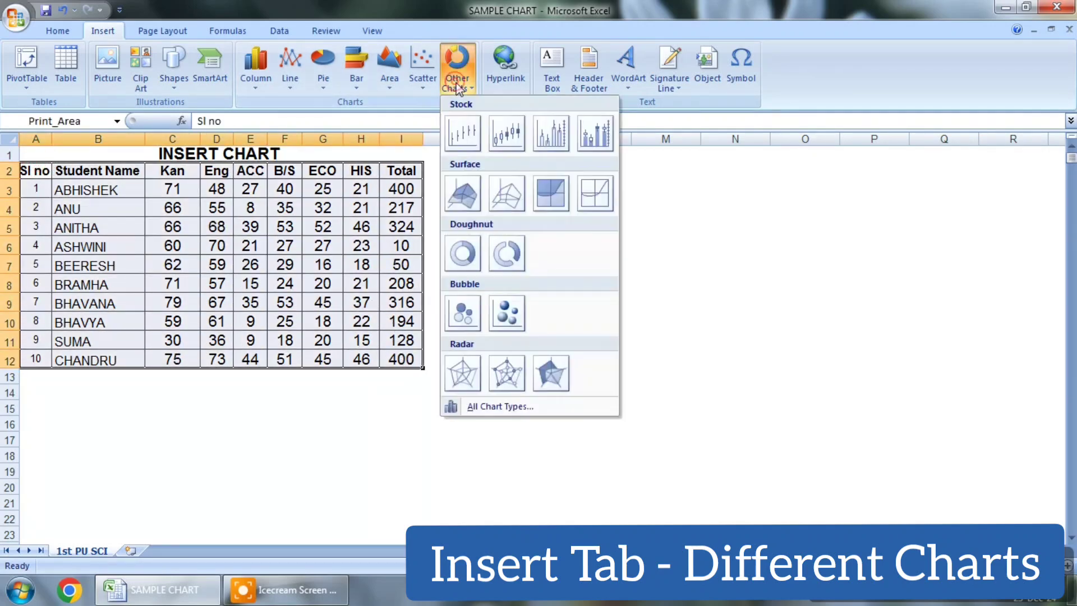
pyautogui.click(514, 317)
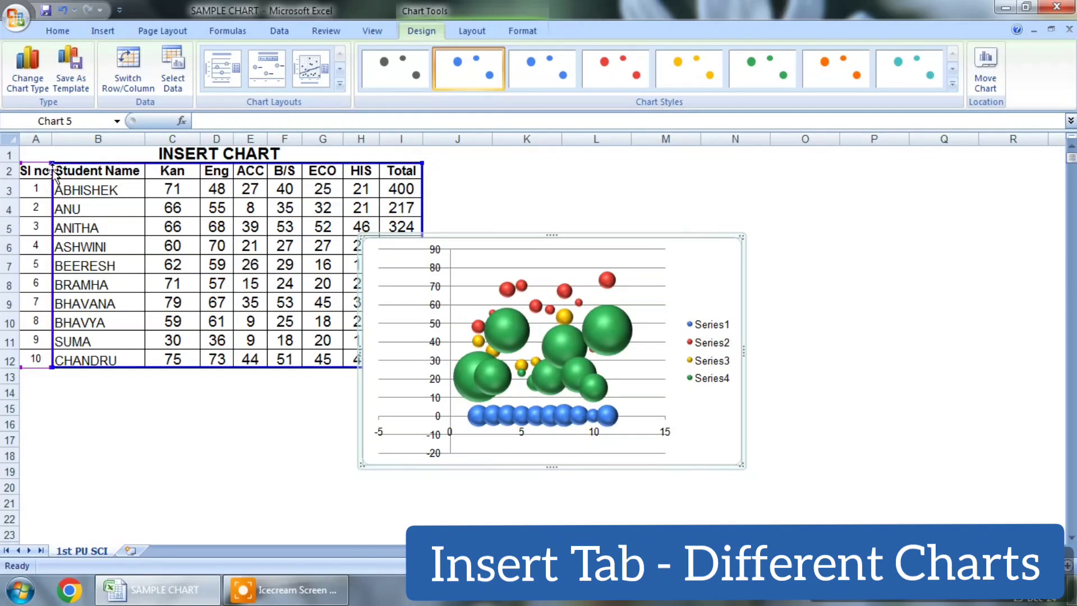
pyautogui.moveTo(52, 163); pyautogui.dragTo(381, 163)
# - Test the bubble chart by setting the total in cell I3 to 200, 10 and 300 in turn
pyautogui.click(406, 183)
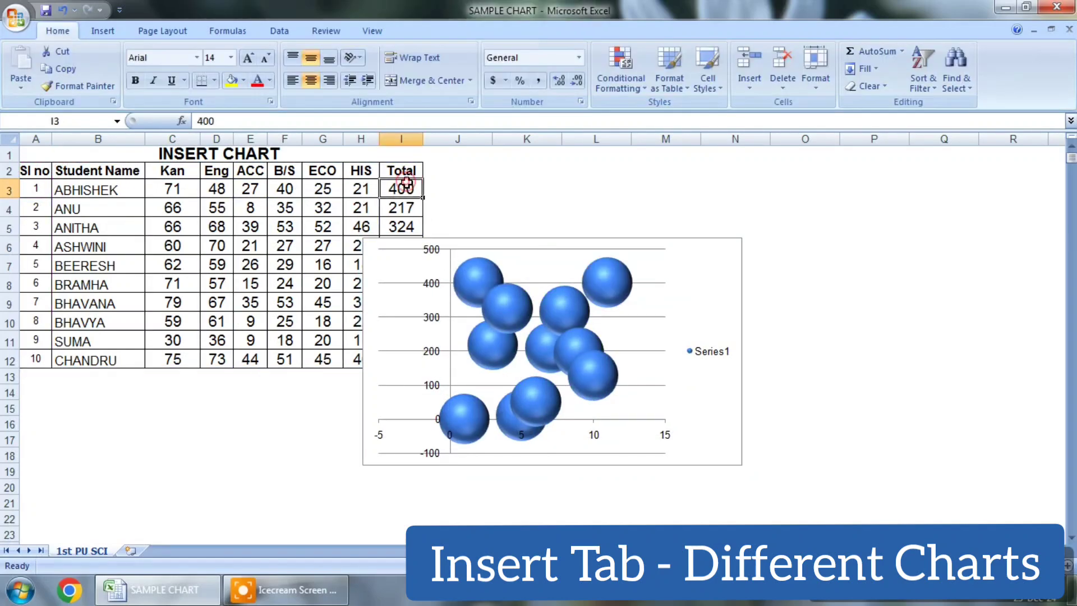
pyautogui.write('200')
pyautogui.press('Tab')
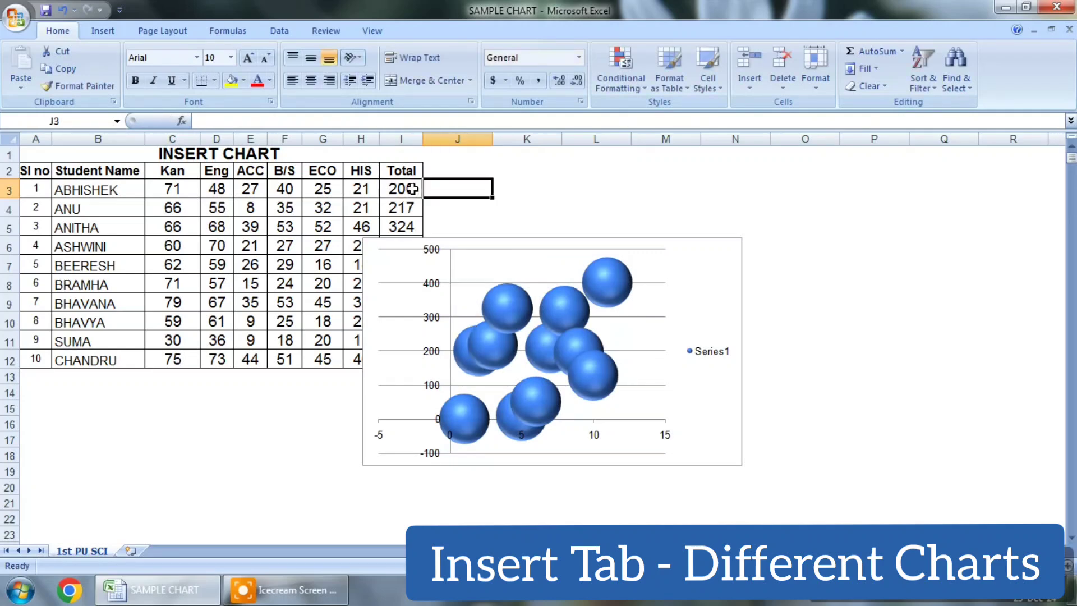
pyautogui.click(404, 189)
pyautogui.write('10')
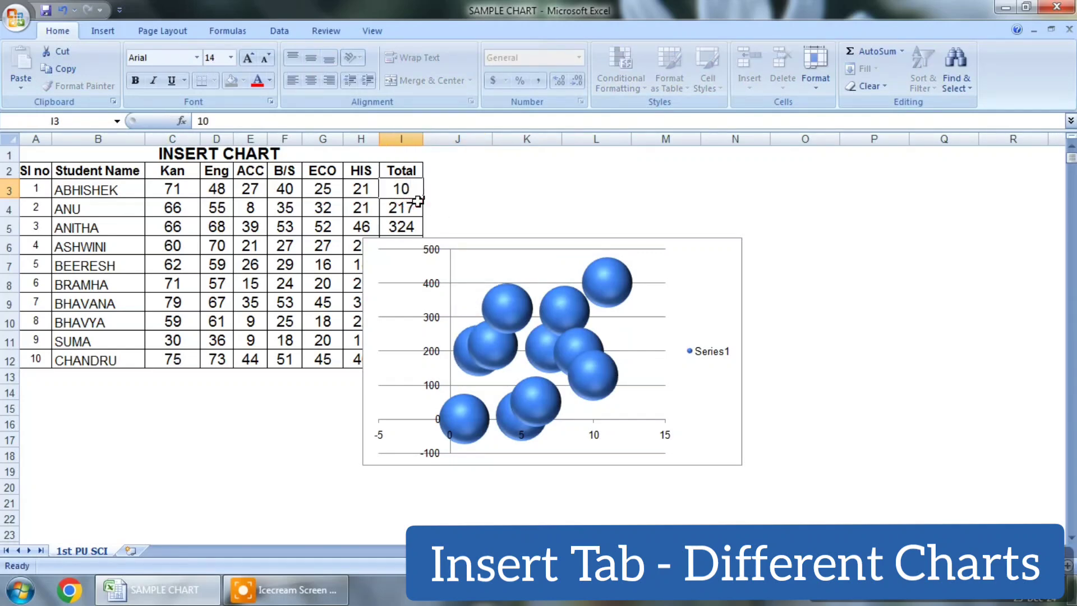
pyautogui.press('Tab')
pyautogui.click(401, 190)
pyautogui.write('300')
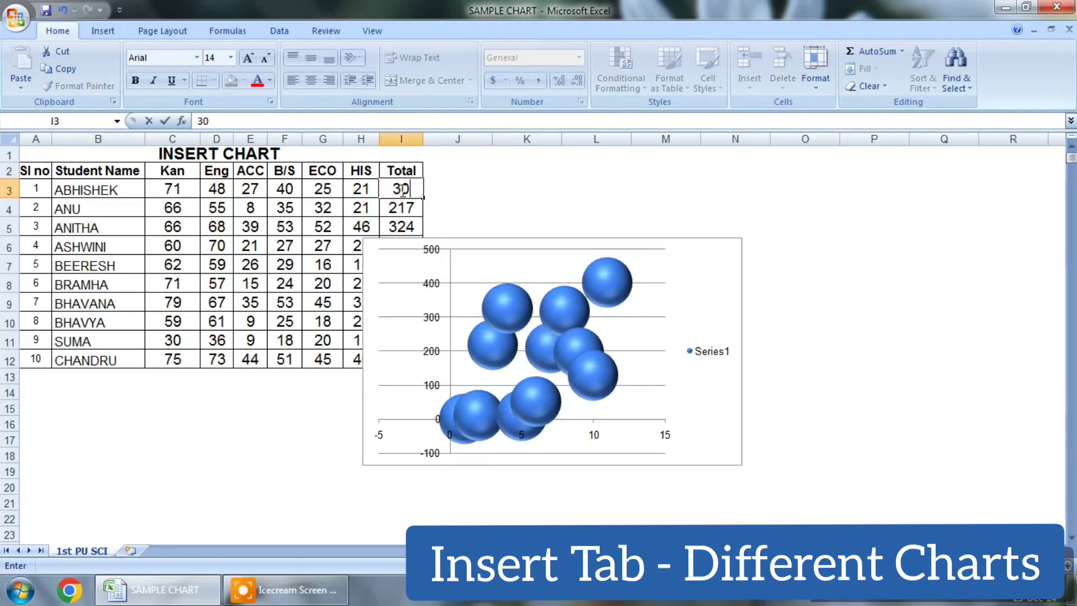
pyautogui.press('Tab')
# - Try a total of 700 in cell I3 and settle on 900
pyautogui.click(397, 186)
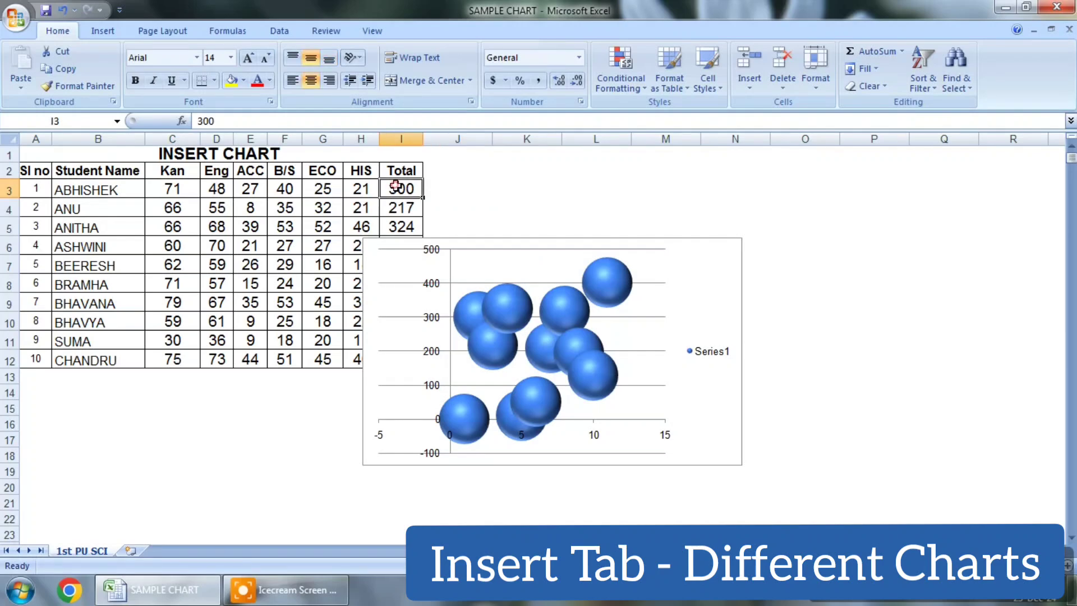
pyautogui.write('700')
pyautogui.press('Tab')
pyautogui.click(404, 188)
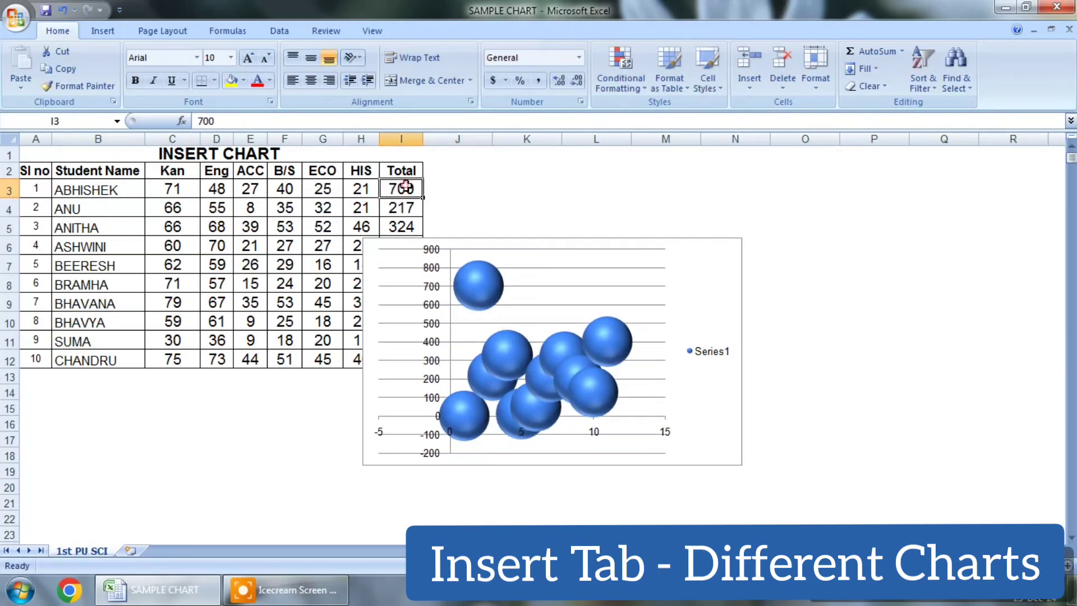
pyautogui.write('900')
pyautogui.press('Tab')
# - Delete the Total bubble chart from the worksheet
pyautogui.click(488, 292)
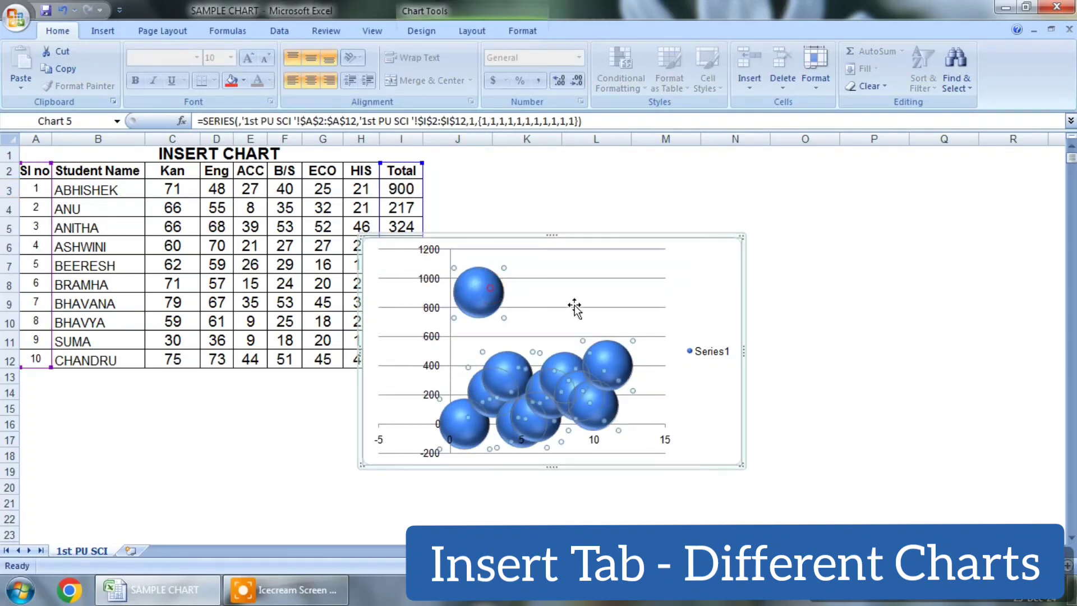
pyautogui.click(519, 35)
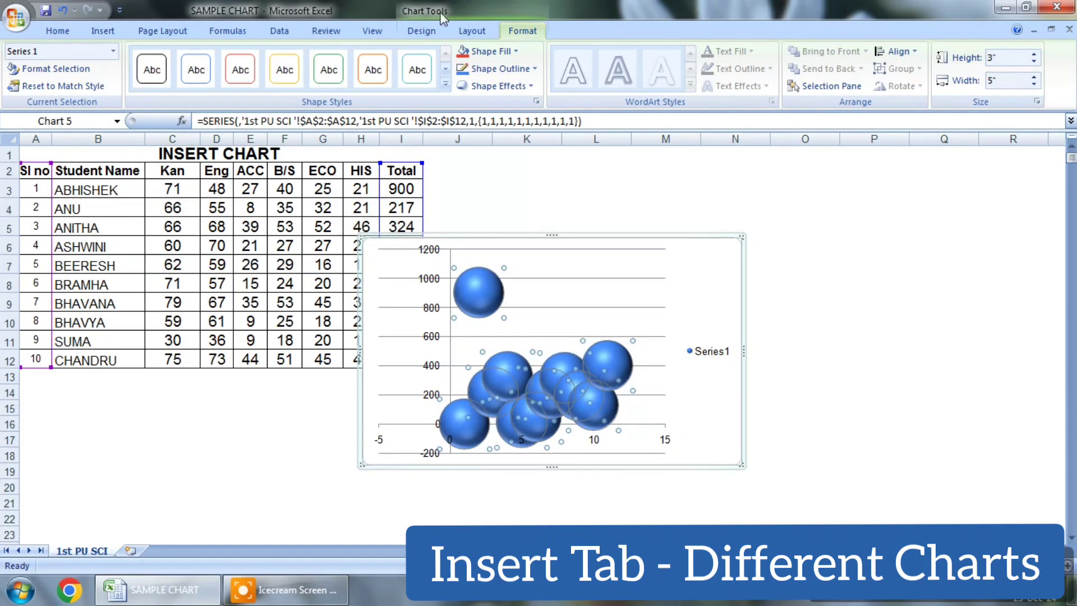
pyautogui.click(102, 31)
pyautogui.click(466, 91)
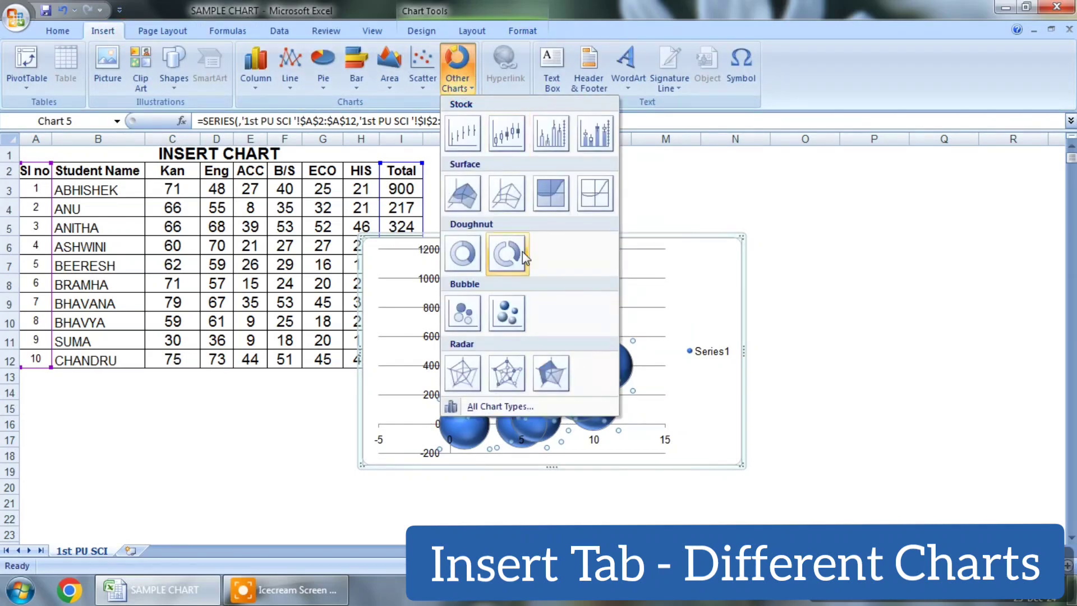
pyautogui.click(909, 355)
pyautogui.click(701, 287)
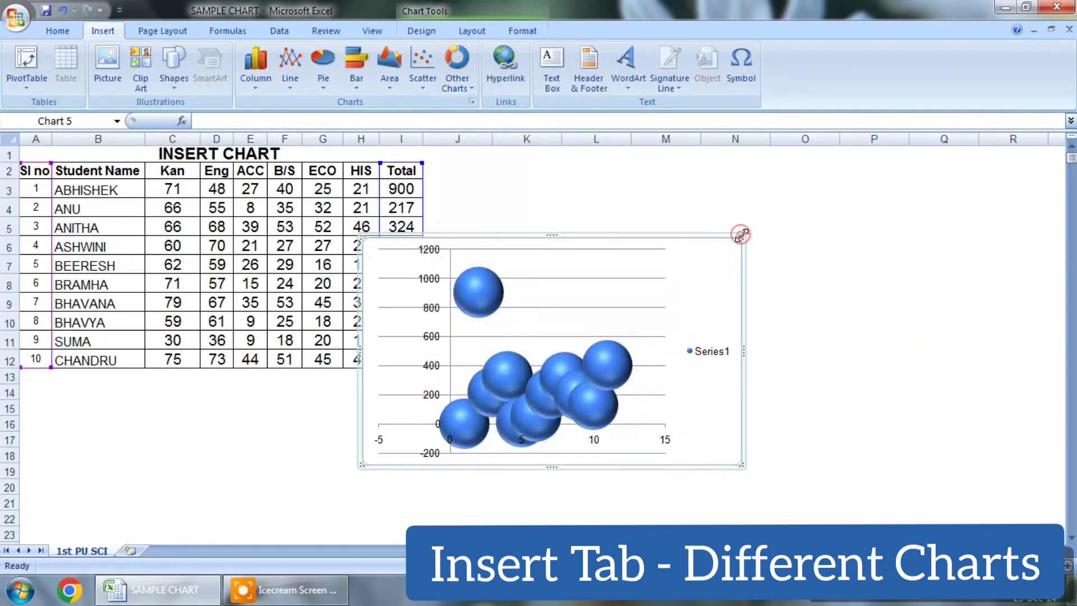
pyautogui.press('Delete')
# - Insert a radar chart with markers from the whole marks table and restrict its data to the Total column
pyautogui.moveTo(38, 166); pyautogui.dragTo(412, 361)
pyautogui.click(472, 90)
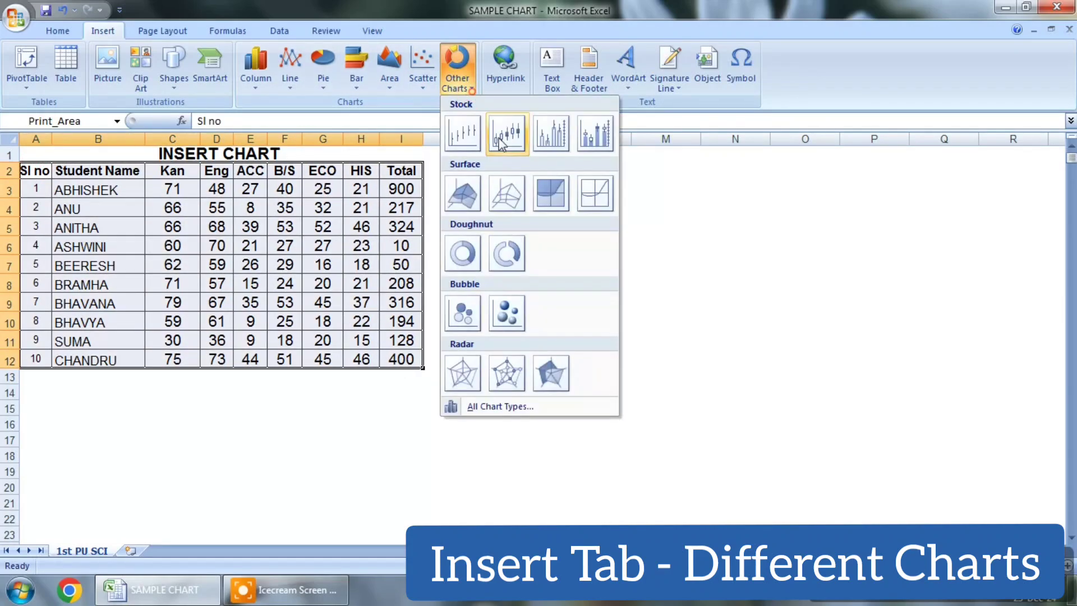
pyautogui.click(506, 373)
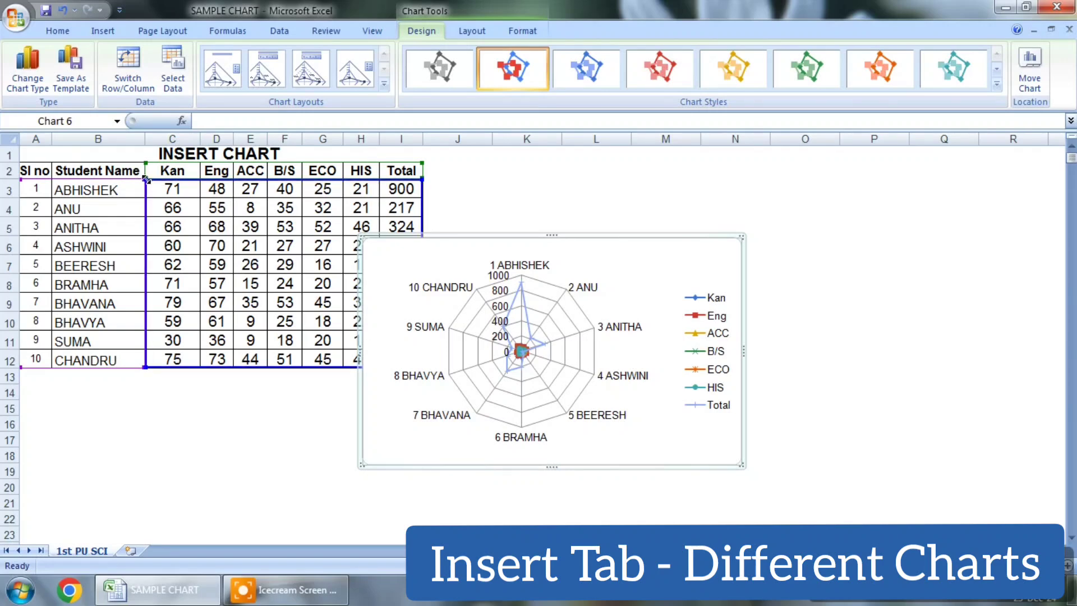
pyautogui.moveTo(144, 178); pyautogui.dragTo(376, 165)
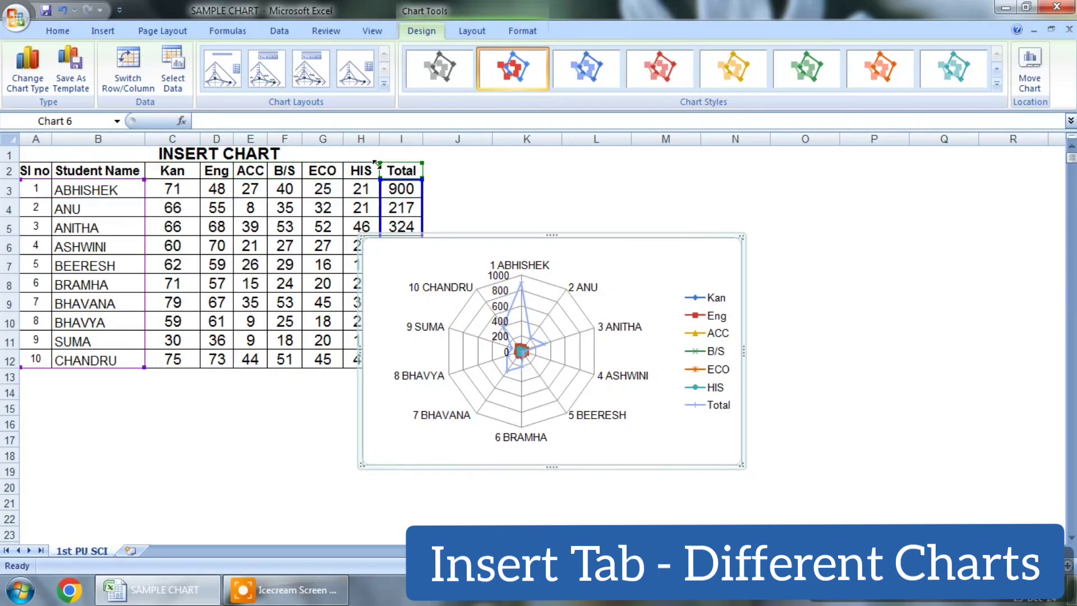
# - Set the totals in cells I3, I4 and I5 to 200
pyautogui.click(396, 189)
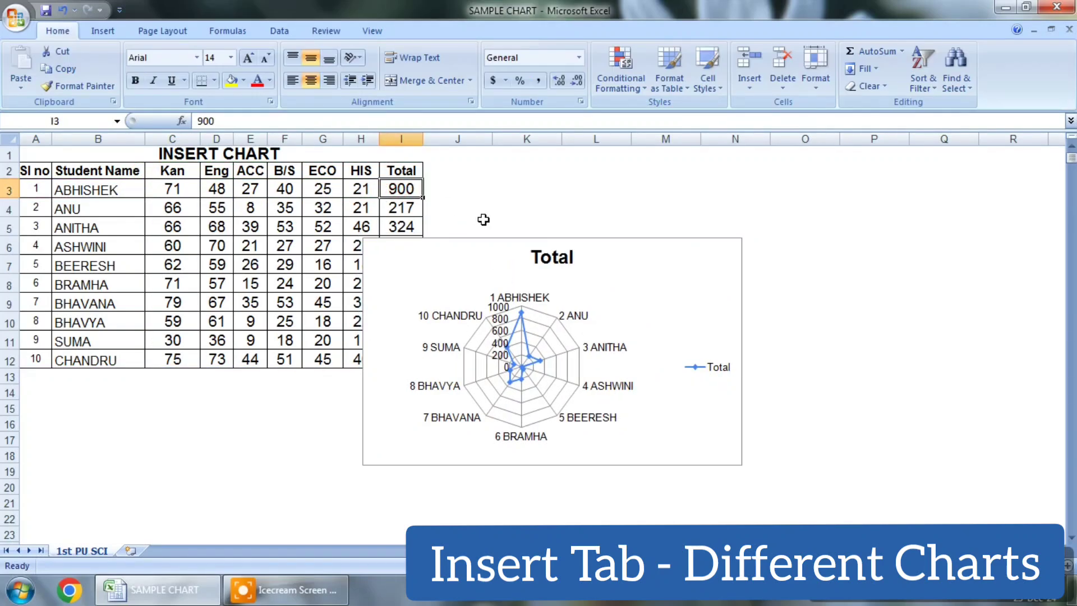
pyautogui.write('200')
pyautogui.press('Tab')
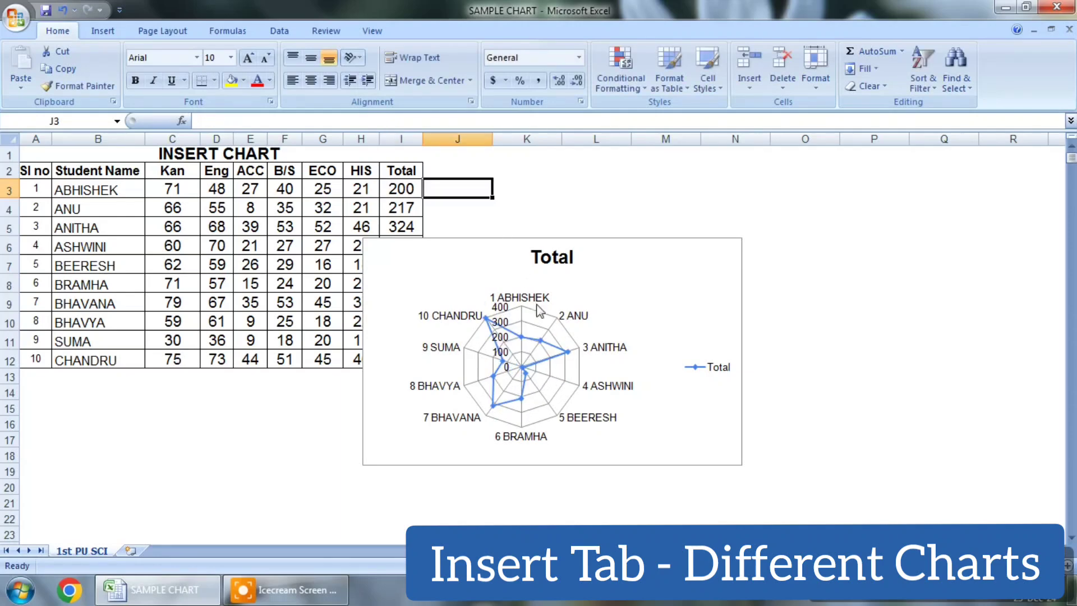
pyautogui.click(408, 202)
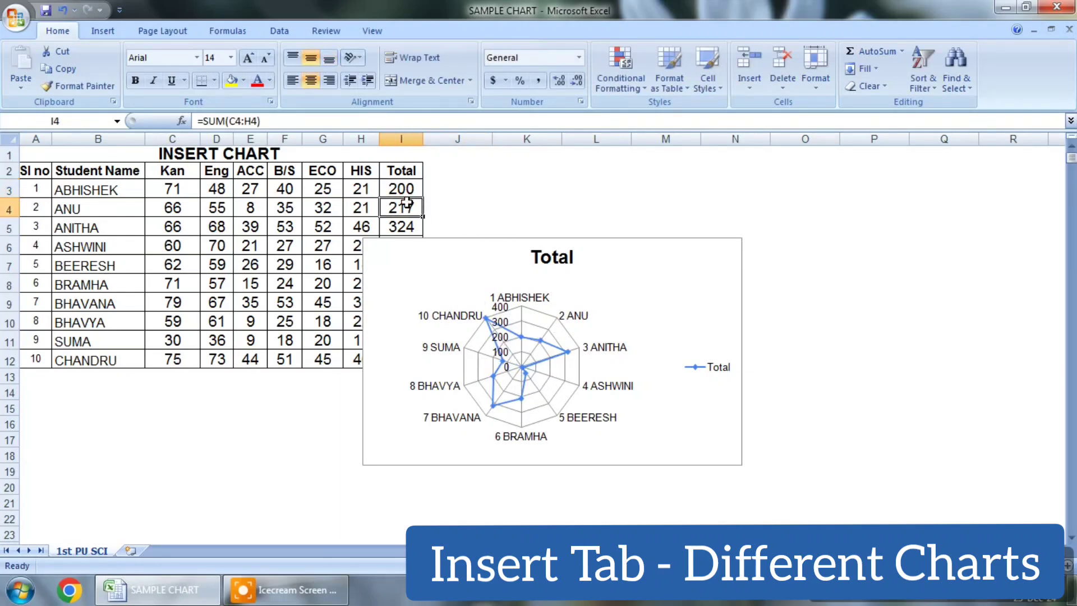
pyautogui.write('200')
pyautogui.press('Tab')
pyautogui.click(402, 227)
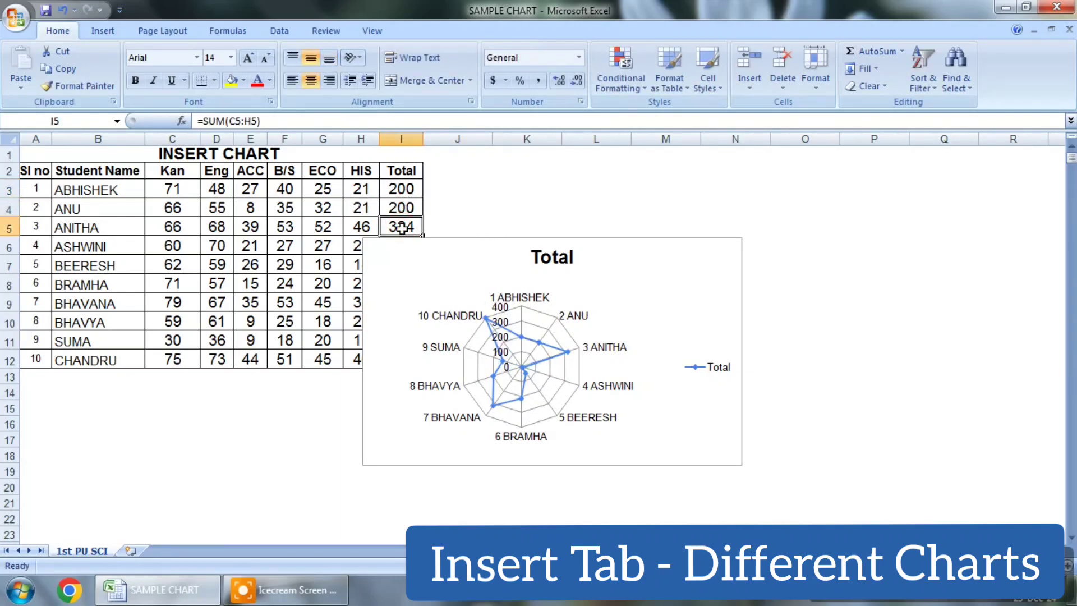
pyautogui.write('200')
pyautogui.press('Tab')
# - Move the radar chart clear of the Total column and set cells I6 and I7 to 200
pyautogui.click(422, 239)
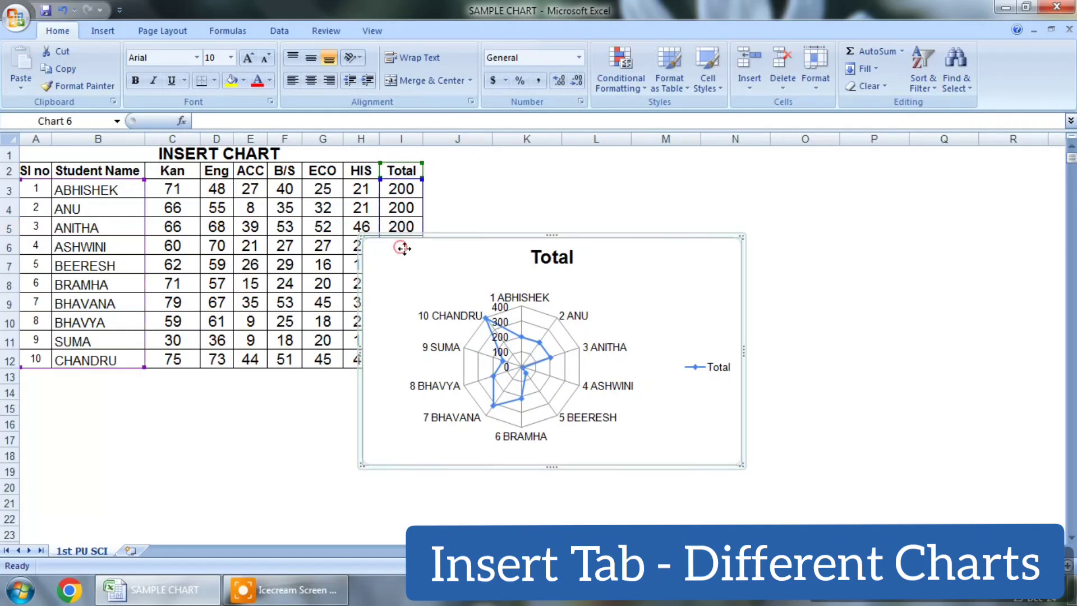
pyautogui.moveTo(404, 245); pyautogui.dragTo(528, 253)
pyautogui.press('BackSpace')
pyautogui.press('BackSpace')
pyautogui.write('200')
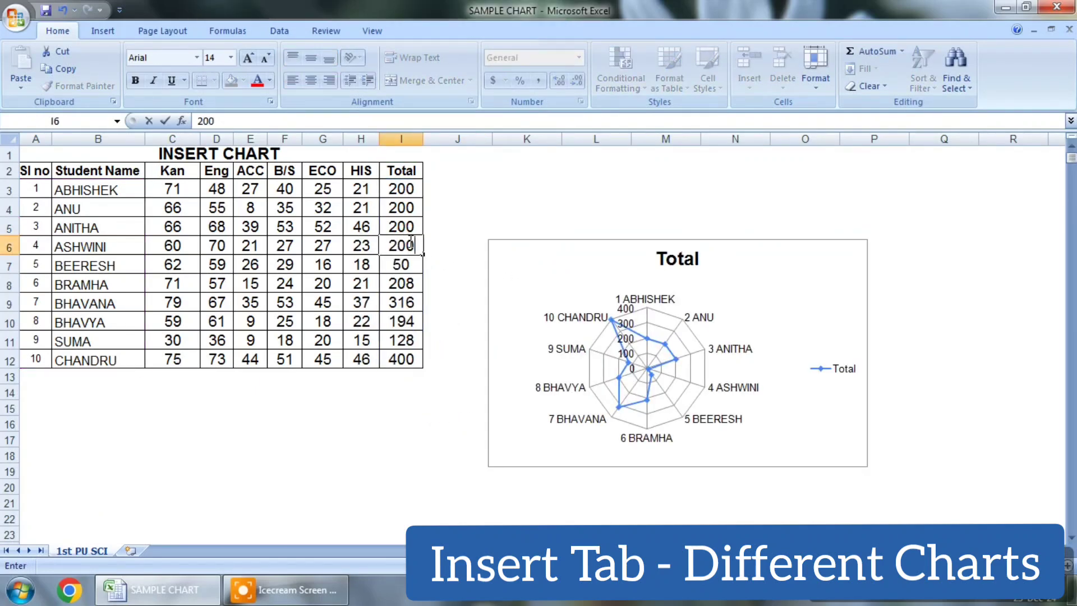
pyautogui.press('Tab')
pyautogui.click(407, 265)
pyautogui.write('200')
pyautogui.press('Tab')
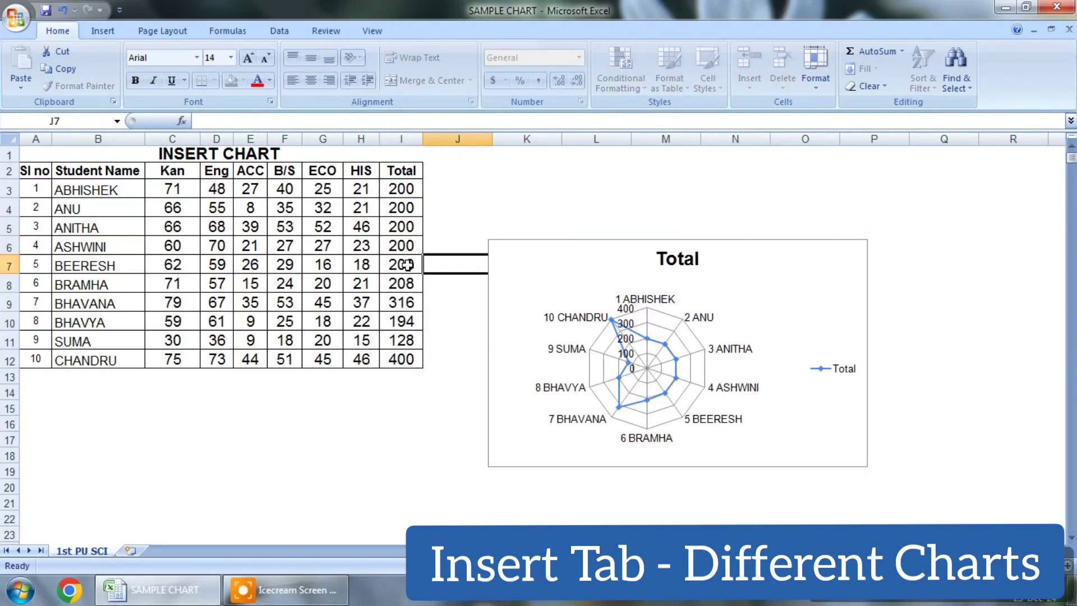
# - Set the remaining totals in cells I8 to I12 to 200
pyautogui.click(406, 283)
pyautogui.write('200')
pyautogui.press('Tab')
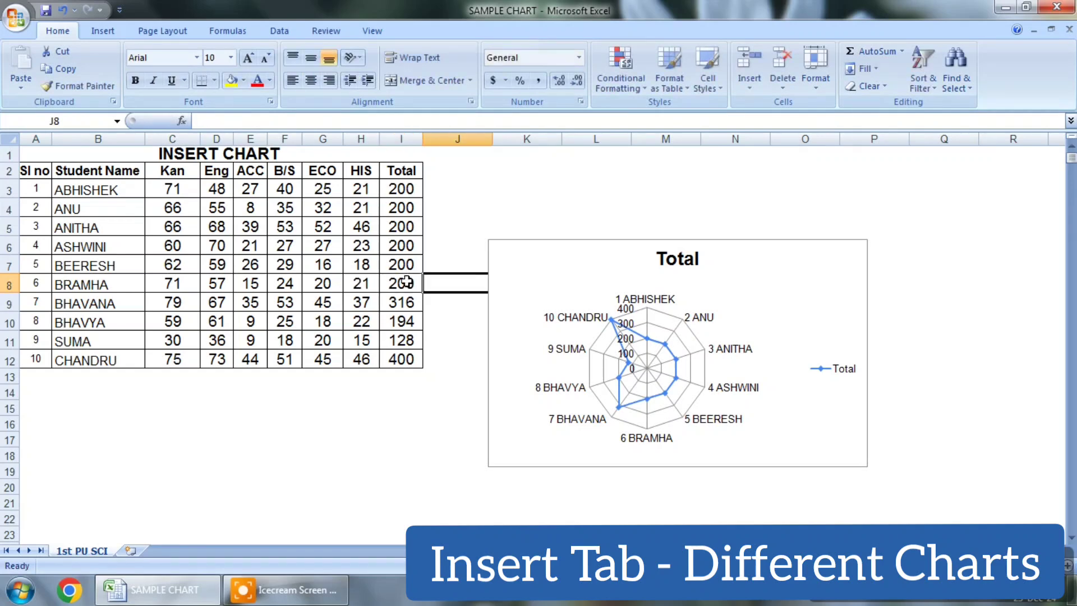
pyautogui.click(406, 305)
pyautogui.write('200')
pyautogui.press('Tab')
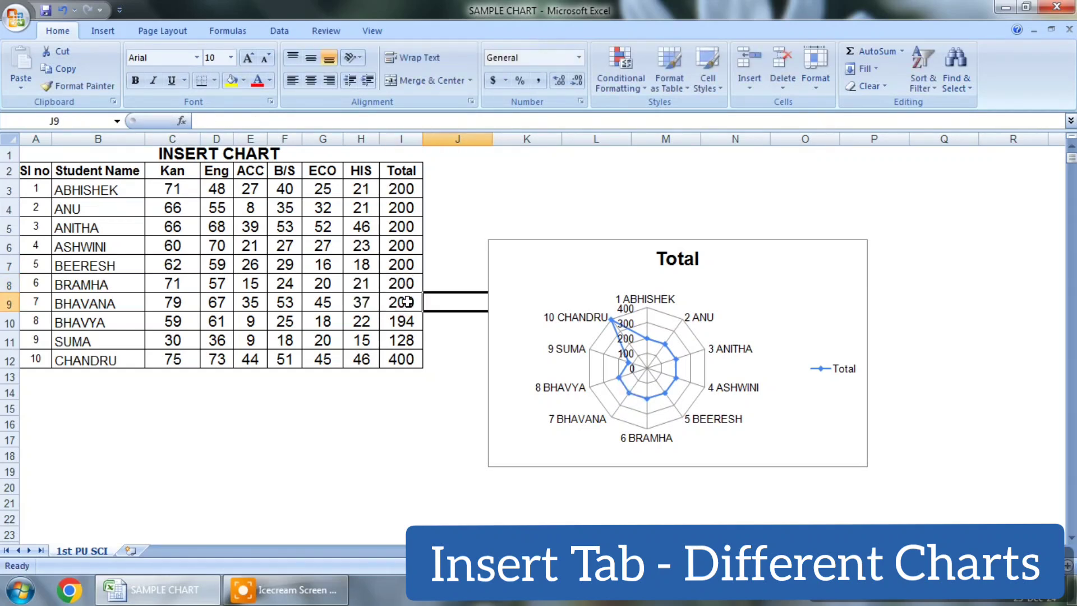
pyautogui.click(403, 322)
pyautogui.write('200')
pyautogui.press('Tab')
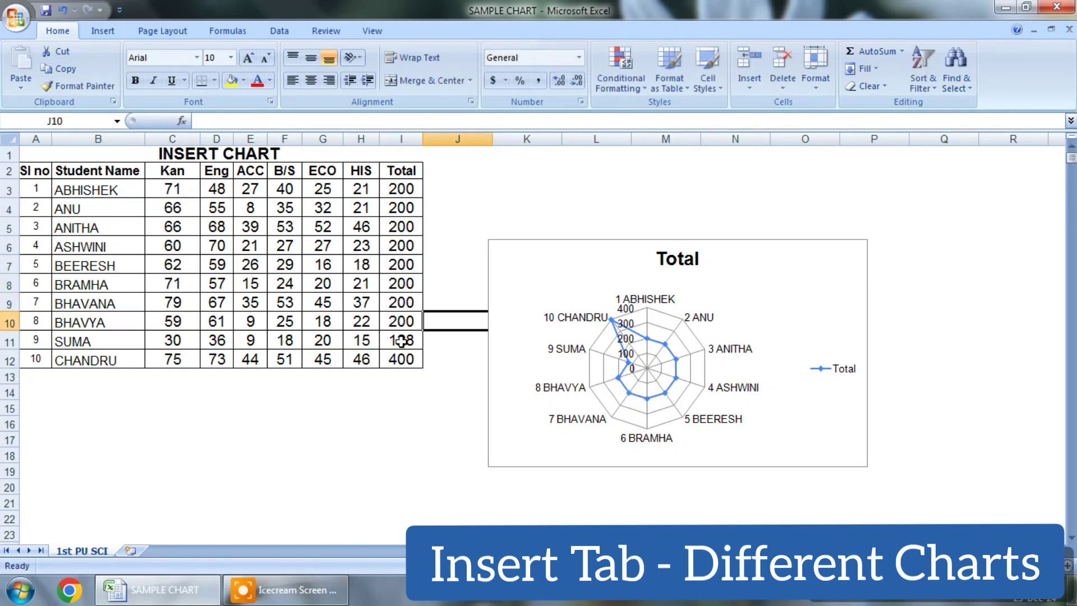
pyautogui.click(401, 341)
pyautogui.write('200')
pyautogui.press('Tab')
pyautogui.click(399, 359)
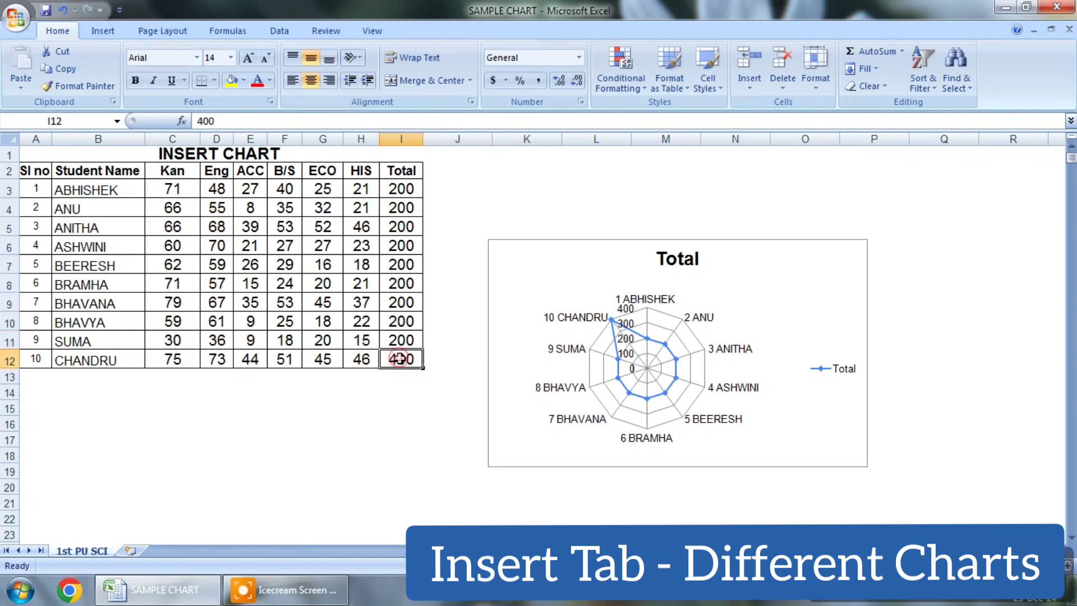
pyautogui.write('200')
pyautogui.press('Tab')
# - Test the radar chart with uneven totals: 100 in cell I11, 50 in I9 and 25 in I7
pyautogui.click(403, 340)
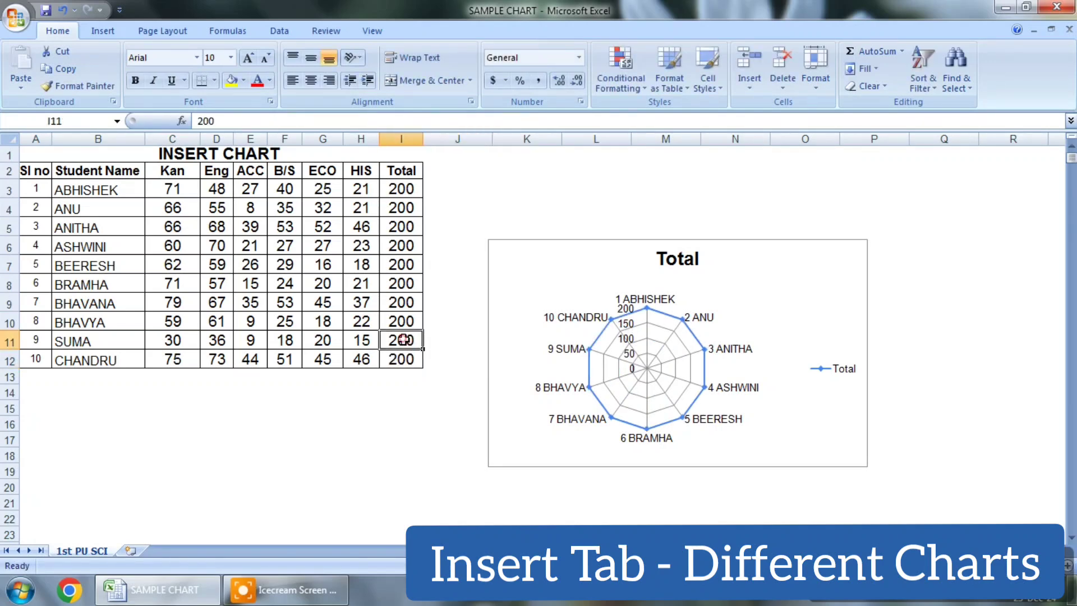
pyautogui.write('100')
pyautogui.press('Tab')
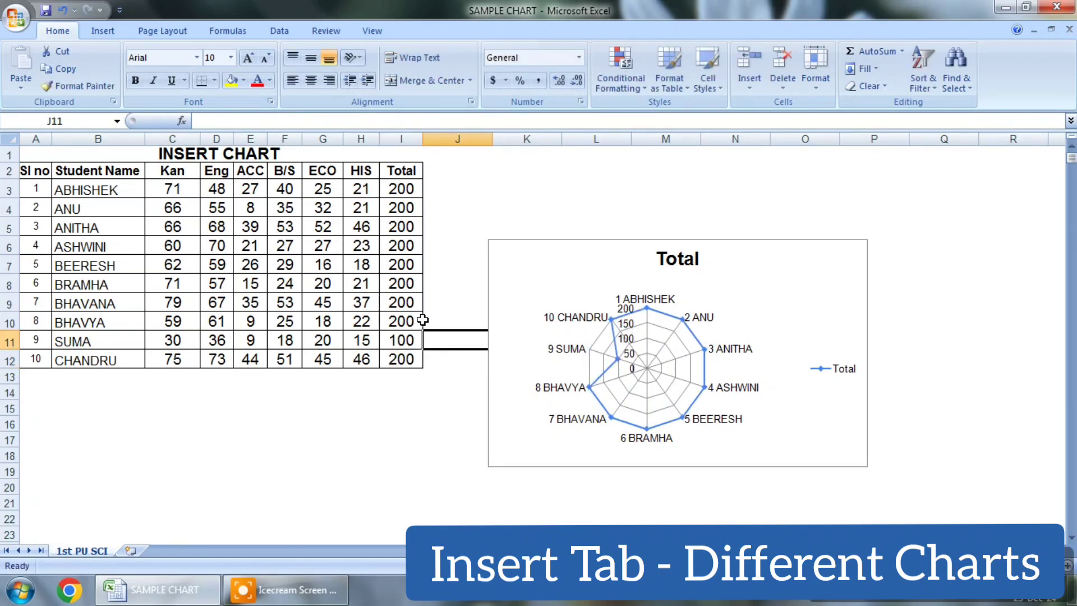
pyautogui.click(411, 303)
pyautogui.write('50')
pyautogui.press('Tab')
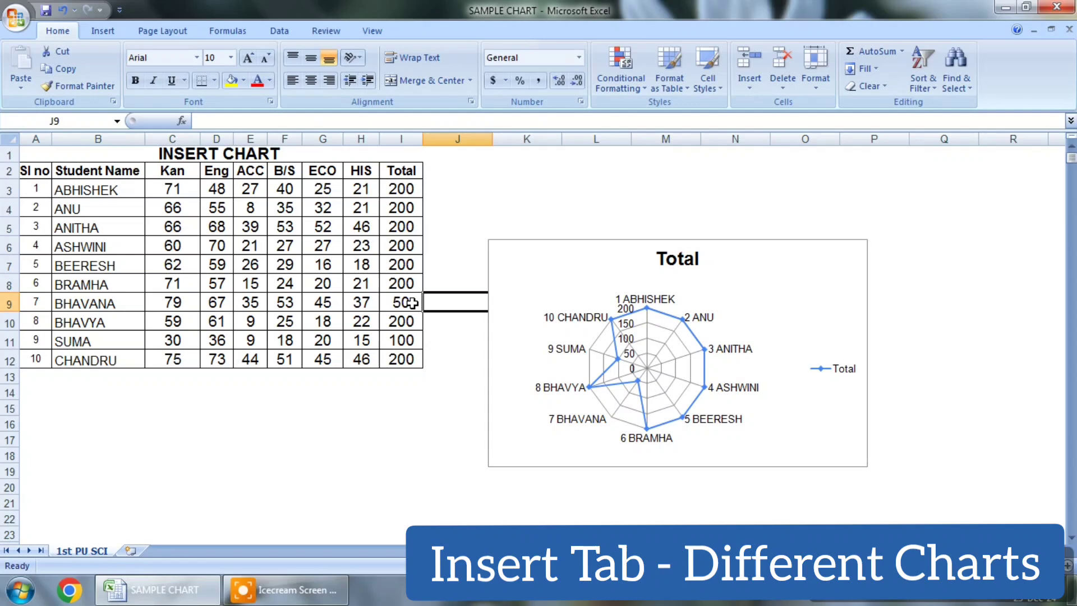
pyautogui.click(407, 267)
pyautogui.write('25')
pyautogui.press('Tab')
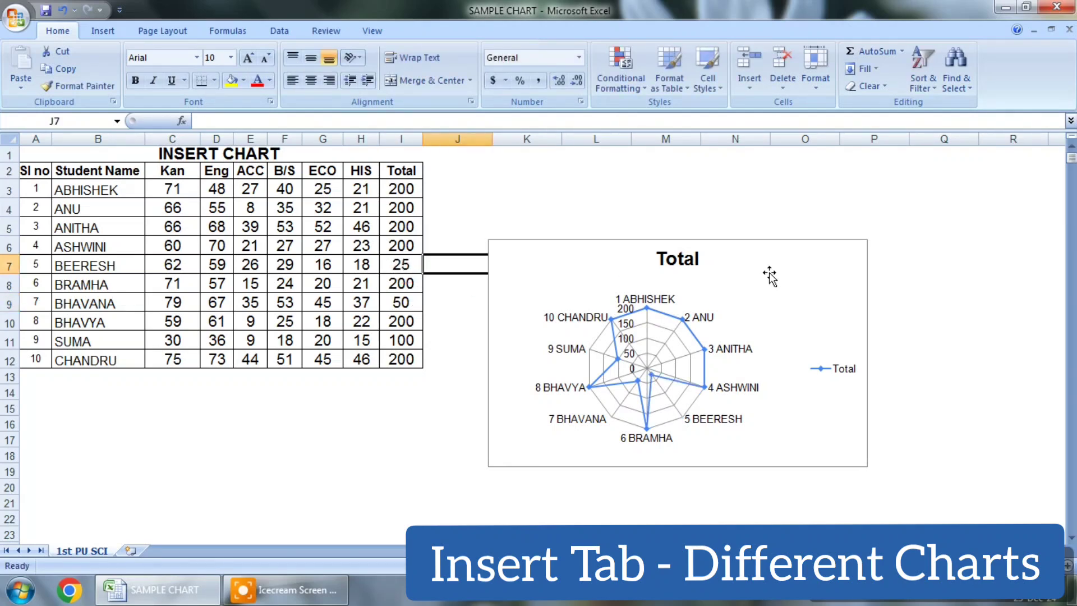
# - Delete the Total radar chart
pyautogui.click(770, 275)
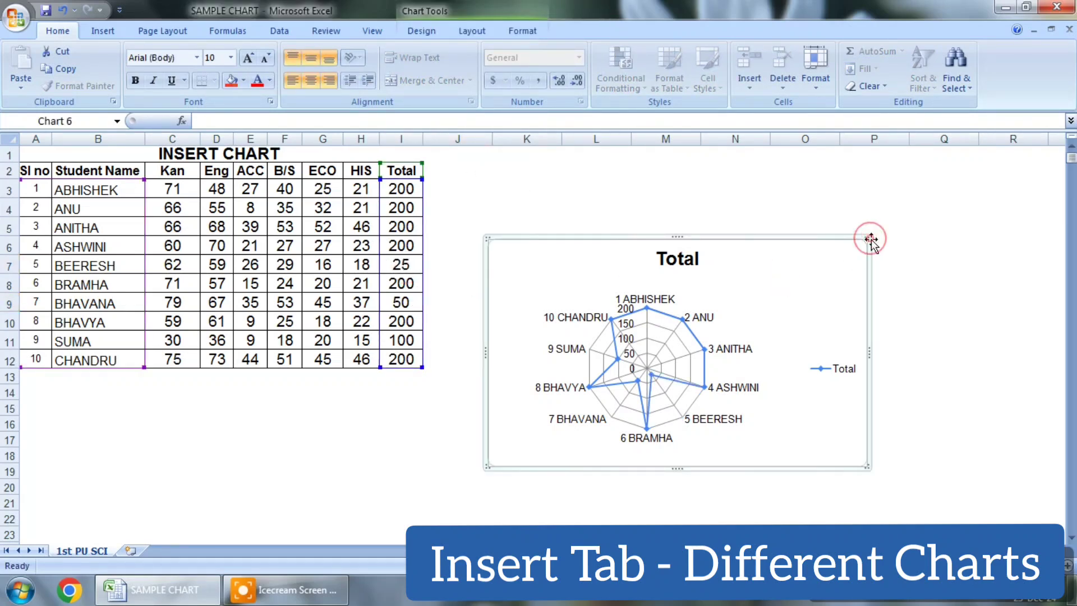
pyautogui.press('Delete')
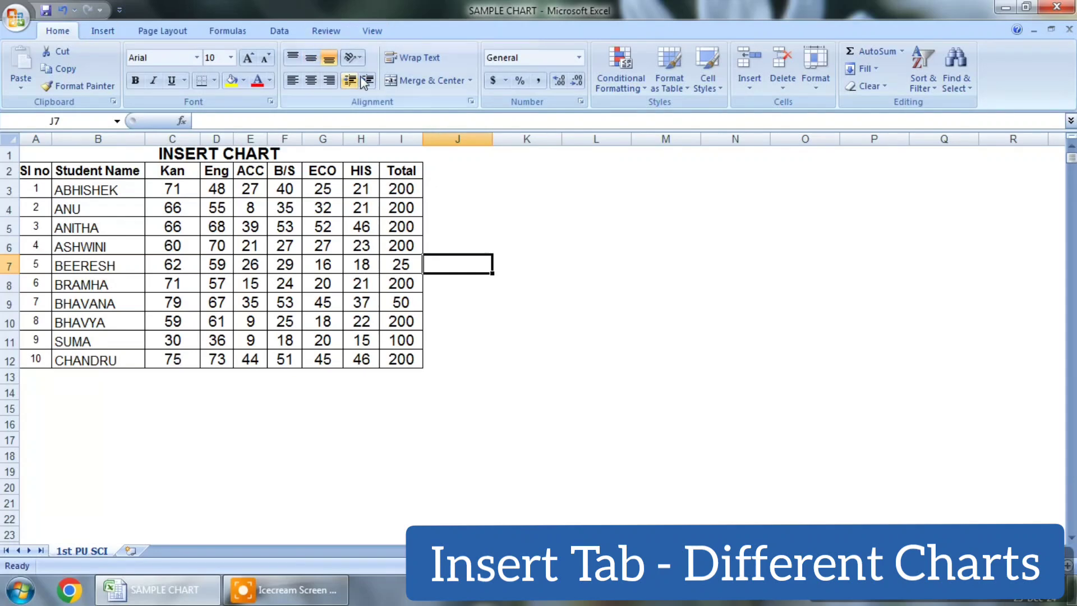
# - Insert a doughnut chart from the whole marks table and restrict its data to the Total column
pyautogui.click(101, 31)
pyautogui.click(457, 64)
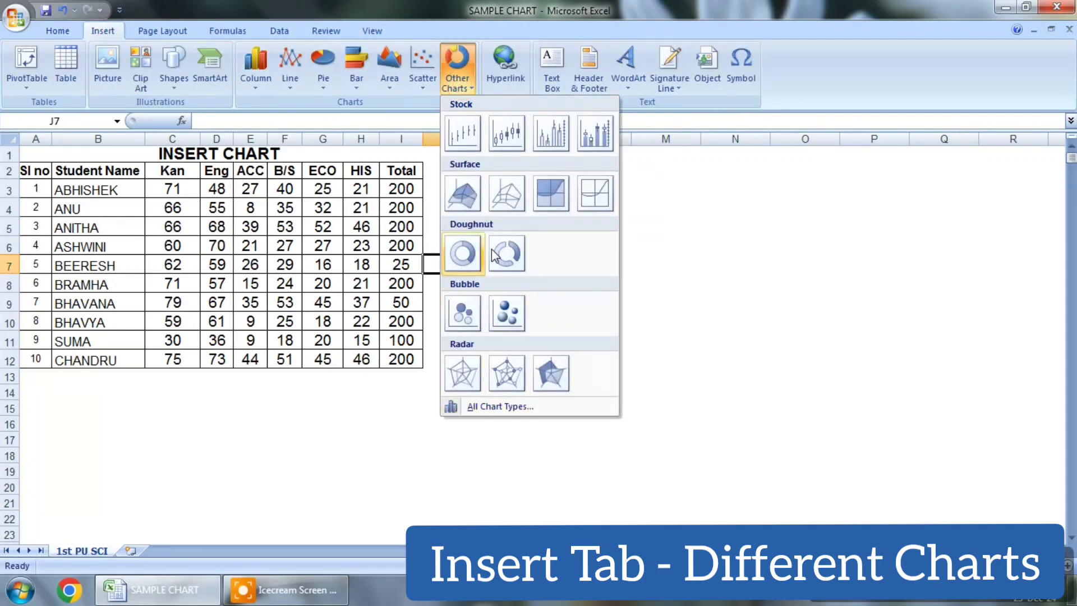
pyautogui.click(767, 301)
pyautogui.moveTo(34, 168); pyautogui.dragTo(402, 359)
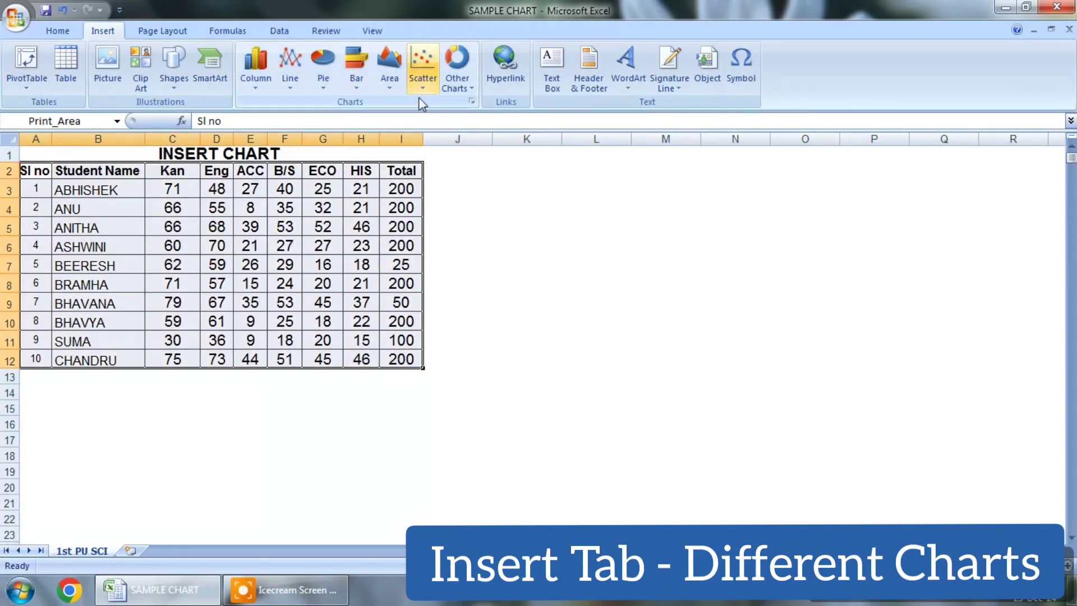
pyautogui.click(457, 66)
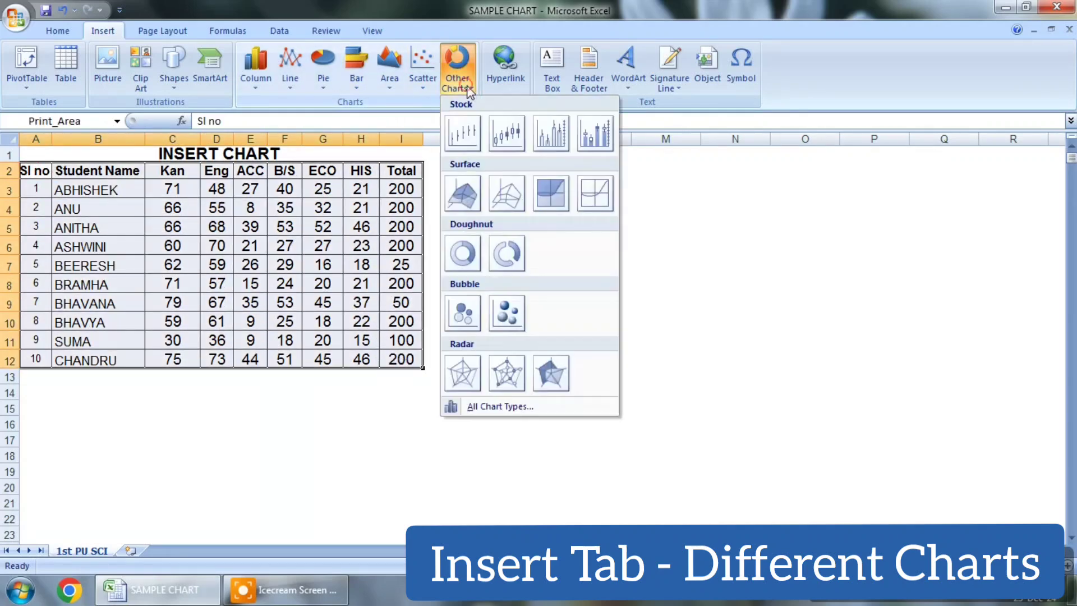
pyautogui.click(462, 254)
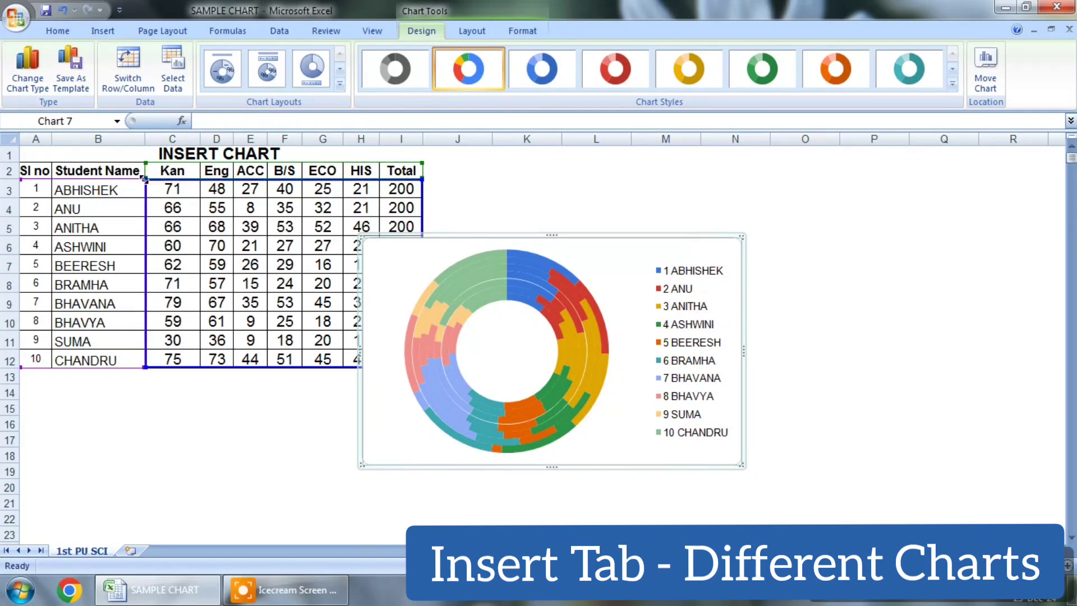
pyautogui.moveTo(145, 180); pyautogui.dragTo(381, 180)
# - Move the doughnut chart beside the table and set the totals in I3, I4 and I5 to 500, 1000 and 300
pyautogui.moveTo(421, 247); pyautogui.dragTo(519, 224)
pyautogui.click(397, 189)
pyautogui.write('500')
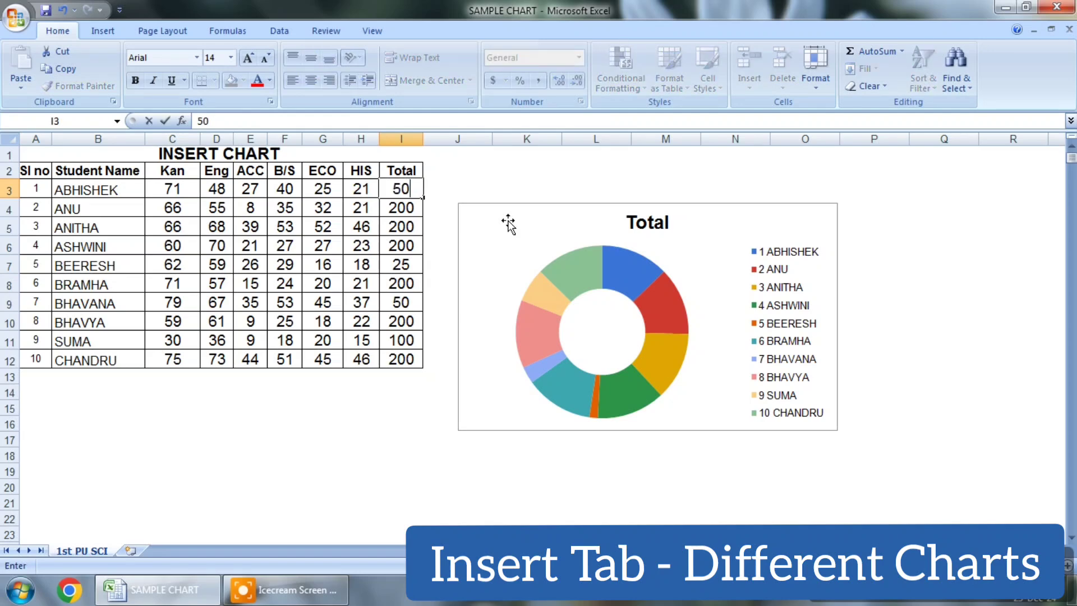
pyautogui.press('Tab')
pyautogui.click(414, 207)
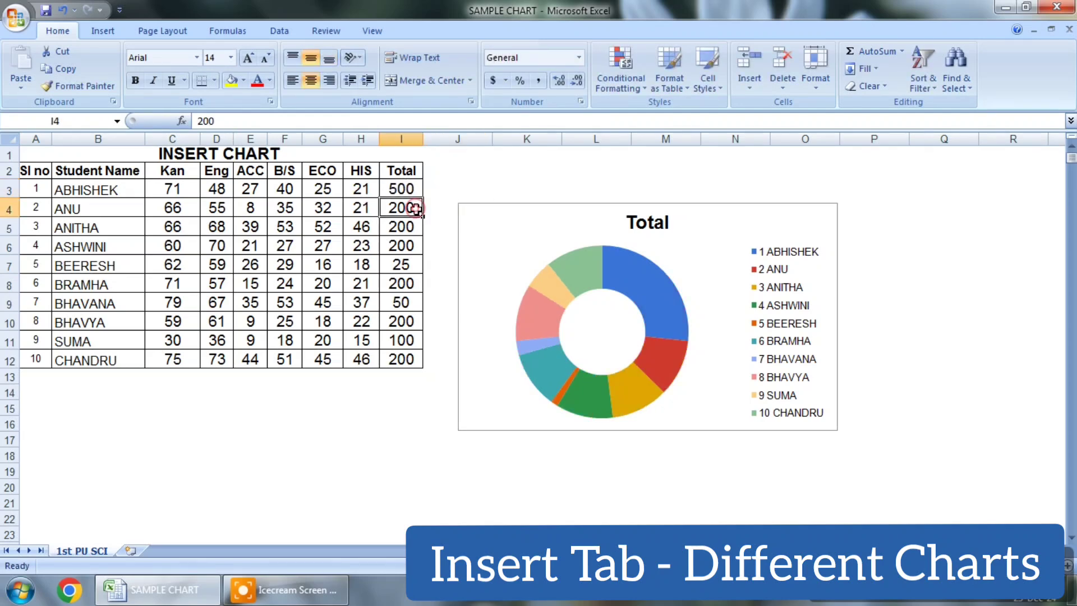
pyautogui.write('1000')
pyautogui.press('Tab')
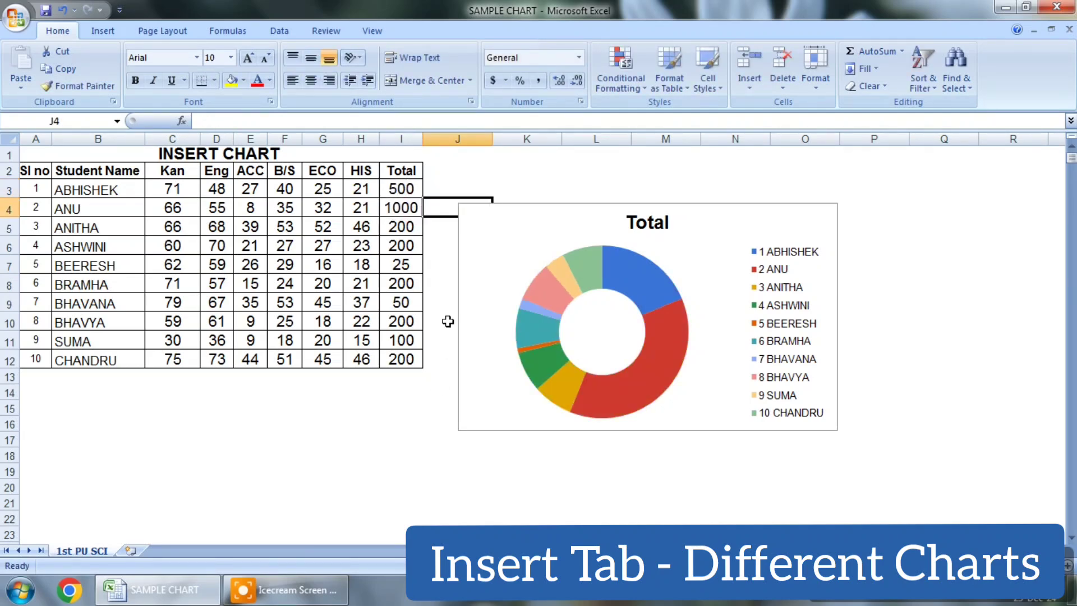
pyautogui.click(402, 225)
pyautogui.write('300')
pyautogui.press('Tab')
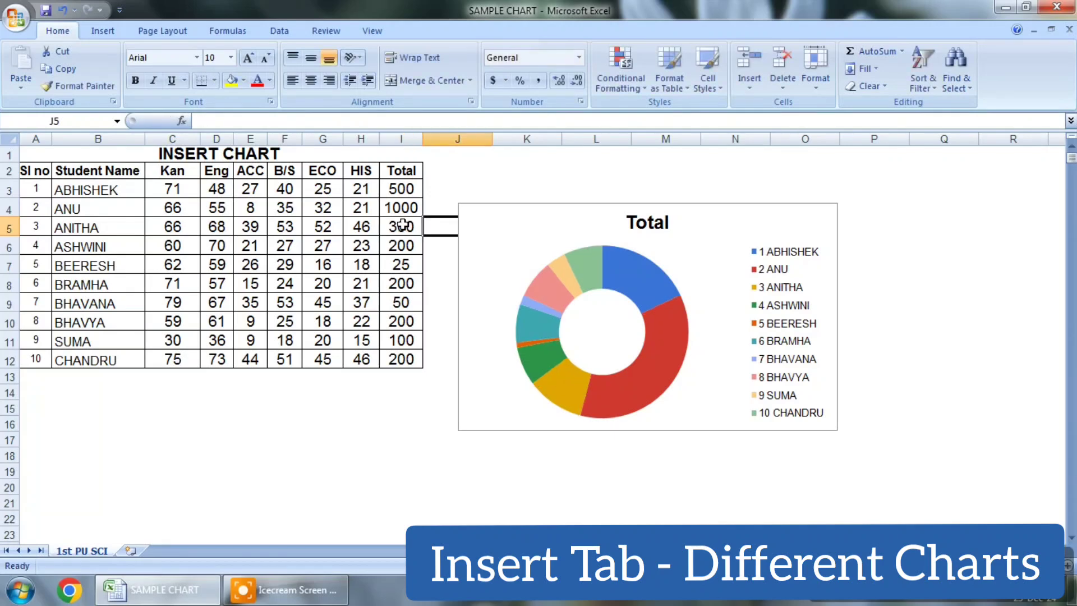
# - Fill the Total column from I3 to I12 with the values 1 through 10 in ascending order
pyautogui.click(408, 191)
pyautogui.write('1')
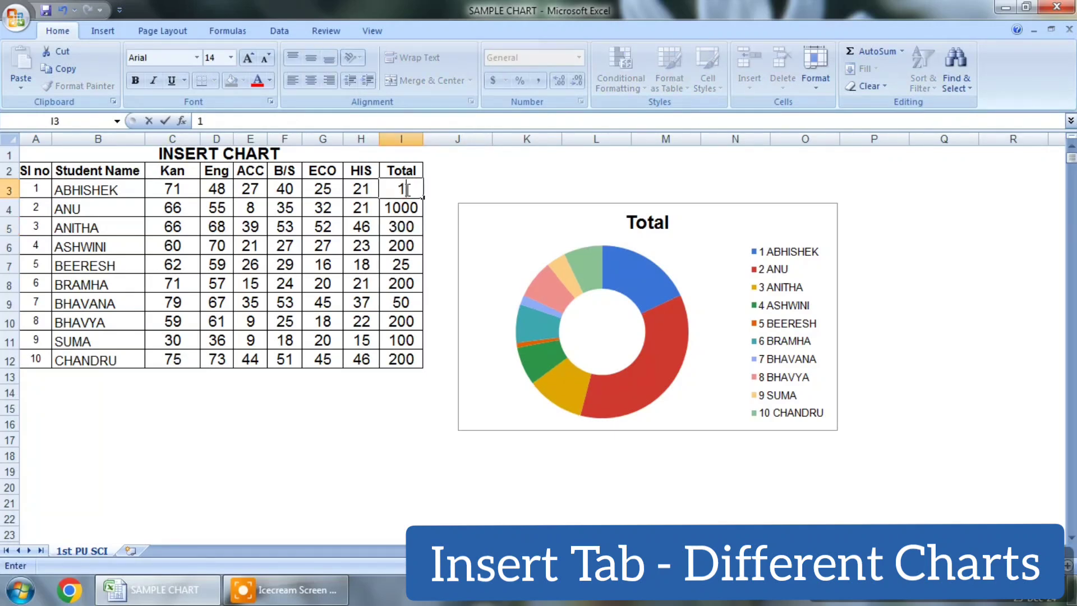
pyautogui.press('Return')
pyautogui.write('2')
pyautogui.press('Return')
pyautogui.write('3')
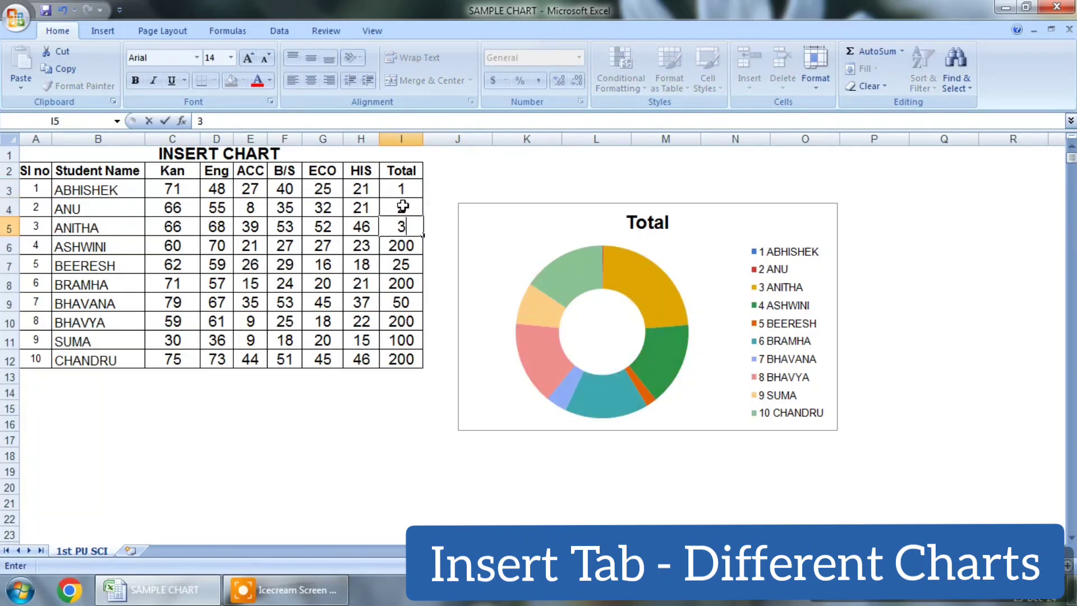
pyautogui.press('Return')
pyautogui.write('4')
pyautogui.press('Return')
pyautogui.write('5')
pyautogui.press('Return')
pyautogui.write('6')
pyautogui.press('Return')
pyautogui.write('7')
pyautogui.press('Return')
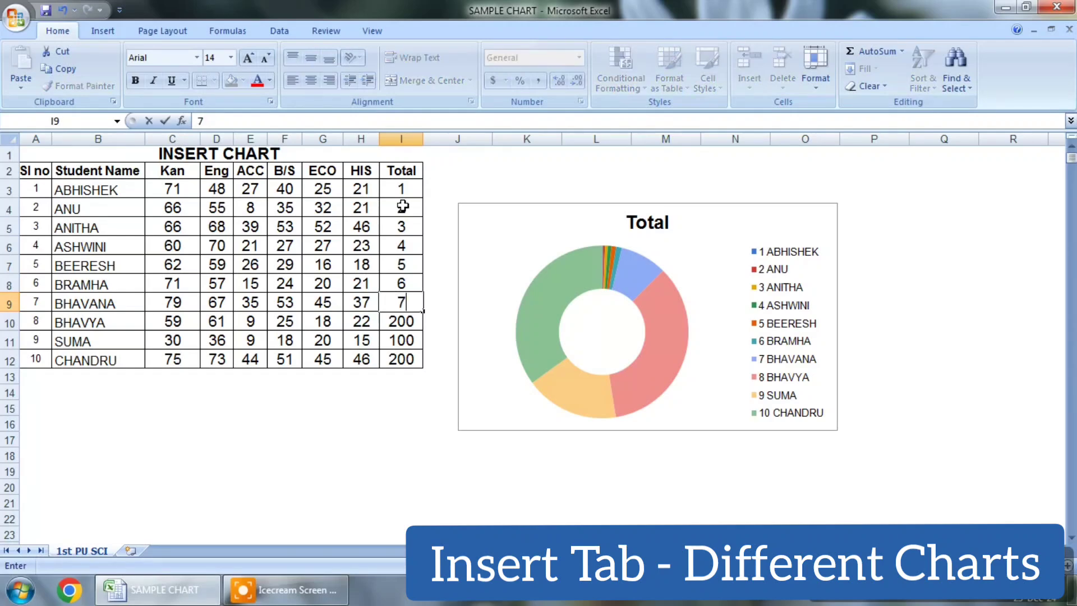
pyautogui.write('8')
pyautogui.press('Return')
pyautogui.write('9')
pyautogui.press('Return')
pyautogui.write('10')
pyautogui.press('Return')
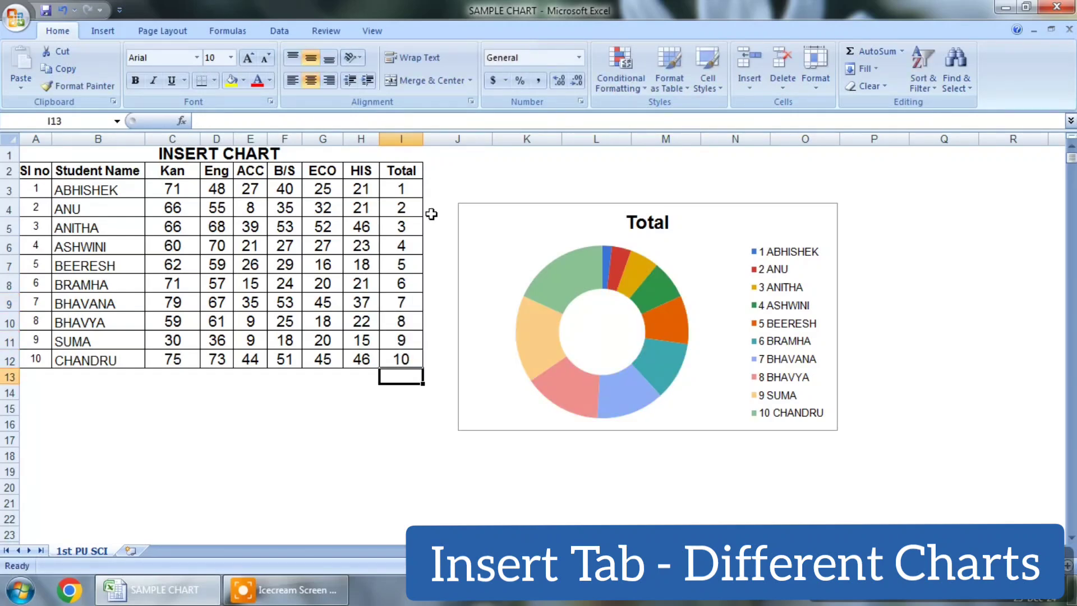
# - Set every total from I11 up to I3 to 10, matching the last student's total
pyautogui.click(544, 250)
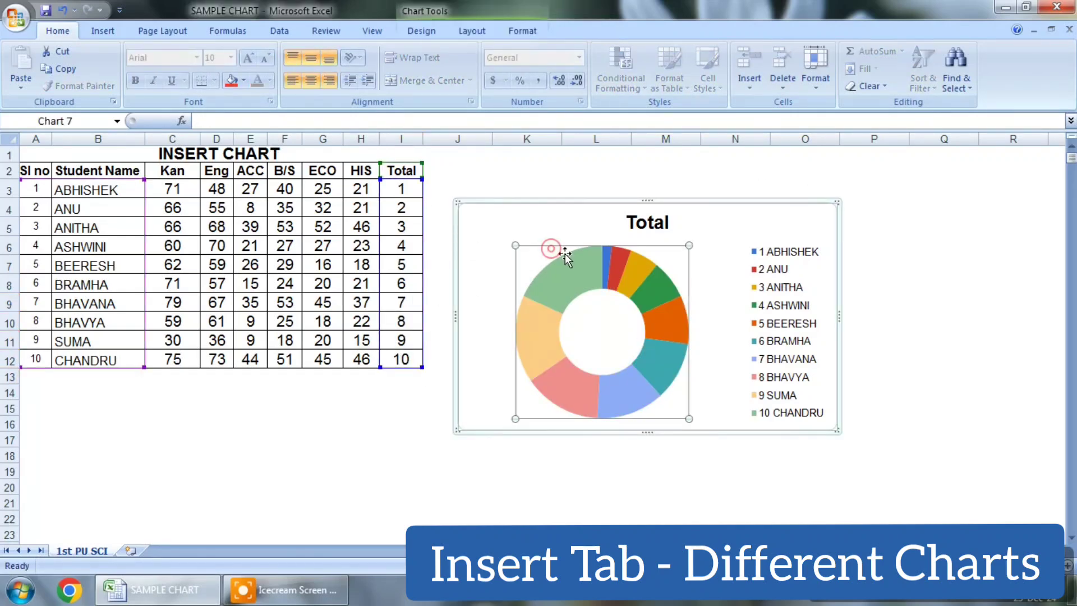
pyautogui.click(400, 359)
pyautogui.click(405, 341)
pyautogui.write('10')
pyautogui.press('Up')
pyautogui.write('1')
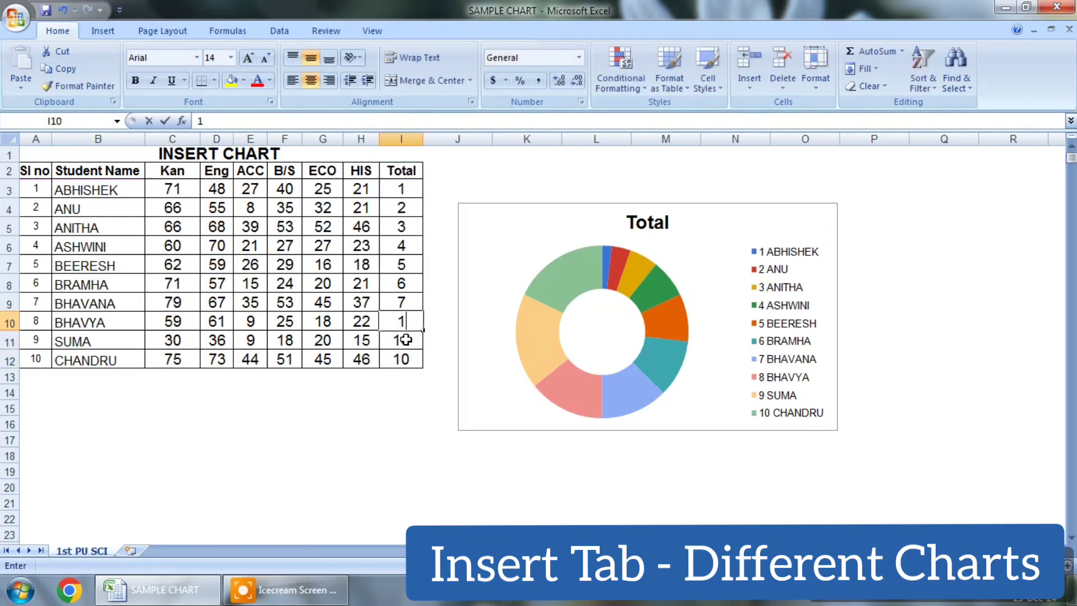
pyautogui.write('0')
pyautogui.press('Up')
pyautogui.write('10')
pyautogui.press('Up')
pyautogui.write('10')
pyautogui.press('Up')
pyautogui.write('10')
pyautogui.press('Up')
pyautogui.write('1')
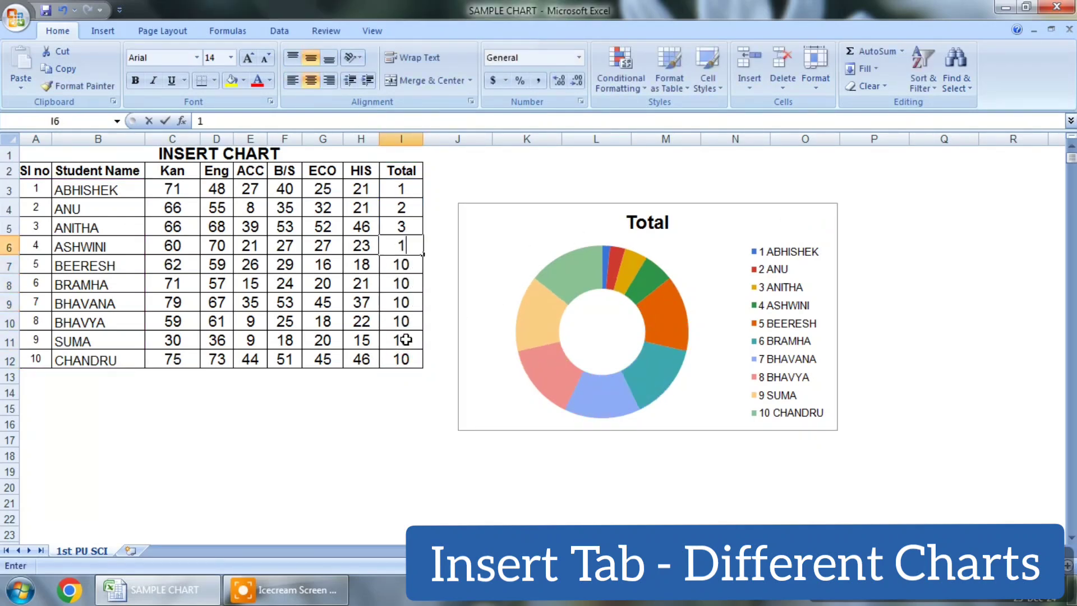
pyautogui.write('0')
pyautogui.press('Up')
pyautogui.write('10')
pyautogui.press('Up')
pyautogui.write('10')
pyautogui.press('Up')
pyautogui.write('10')
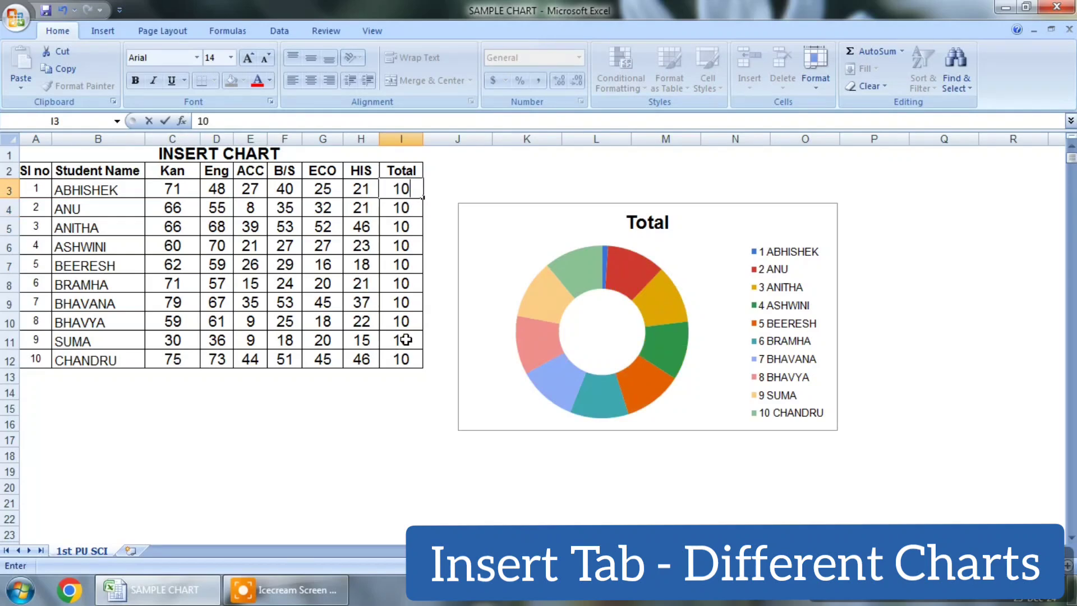
pyautogui.press('Up')
# - Test the doughnut chart with uneven totals: 5 in cell I3 and 50 in I4
pyautogui.press('Down')
pyautogui.write('5')
pyautogui.press('Return')
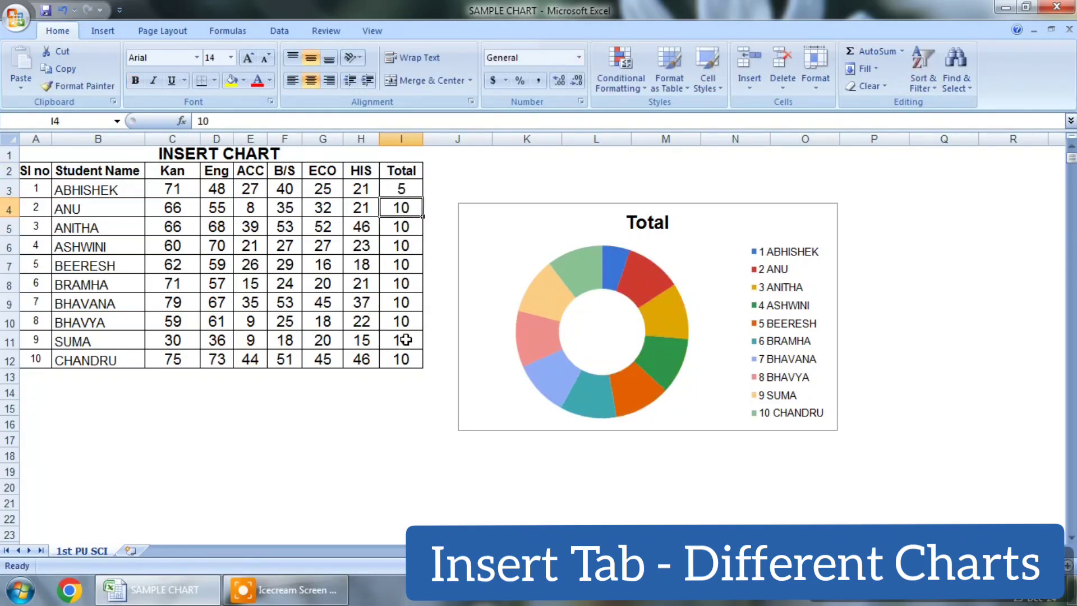
pyautogui.write('5')
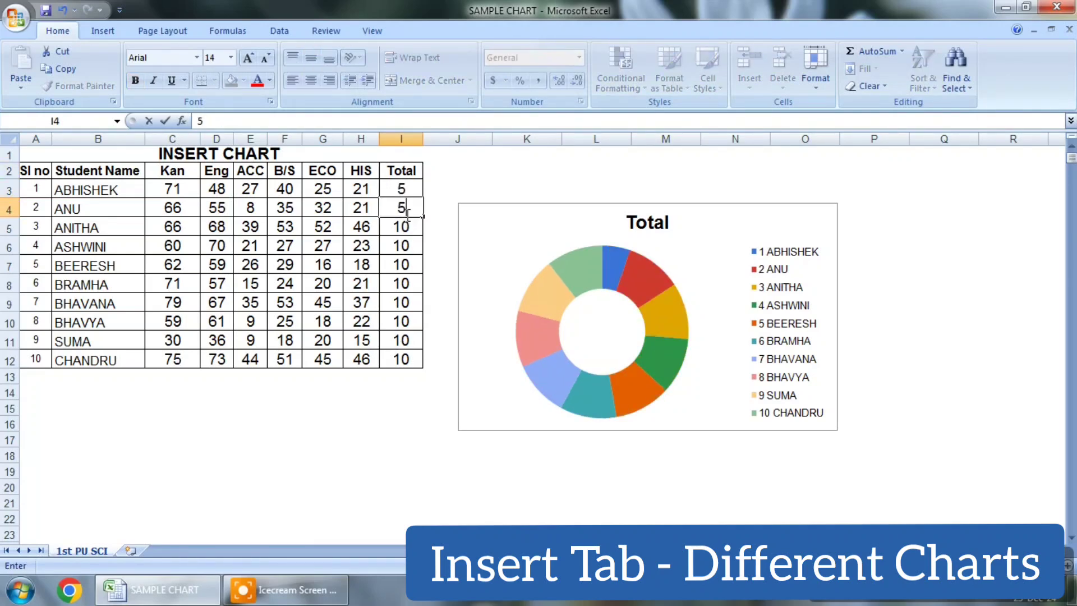
pyautogui.press('Return')
# - Replace the doughnut chart with an exploded doughnut chart of the marks table and restrict its data to the Total column
pyautogui.click(653, 259)
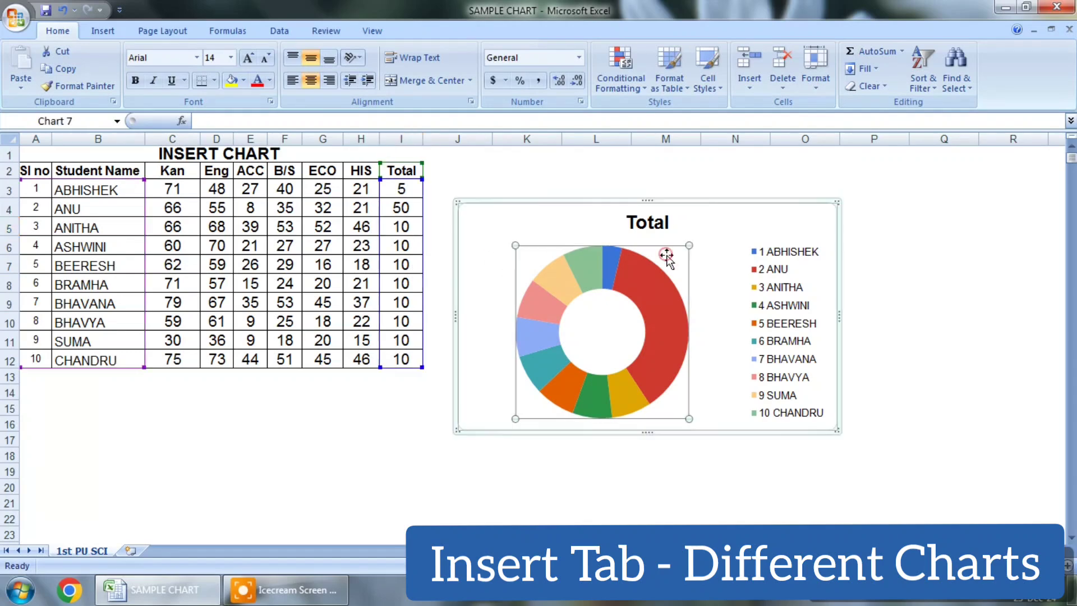
pyautogui.press('Delete')
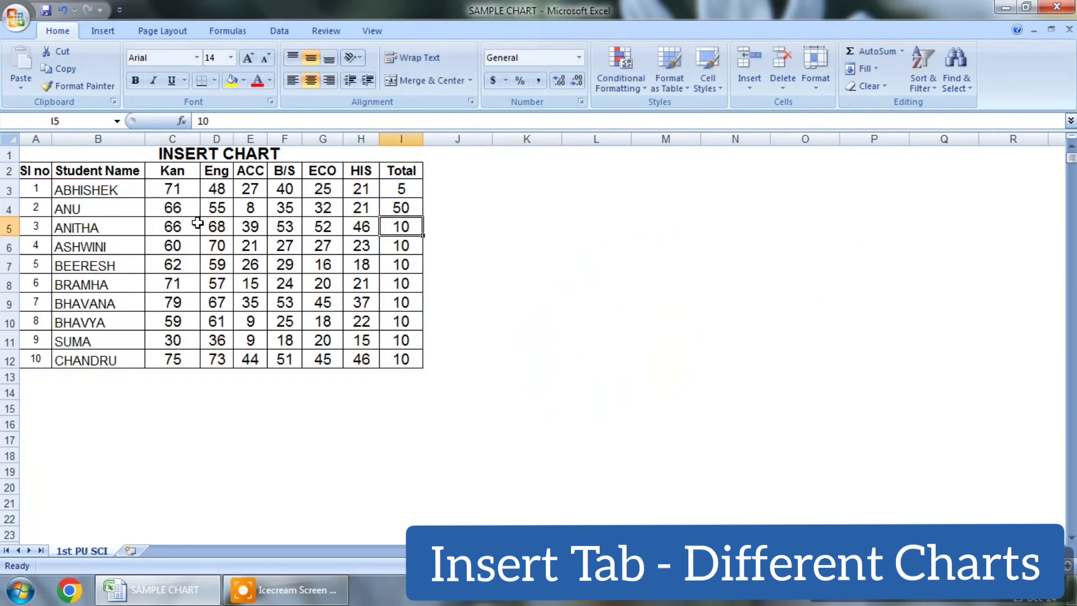
pyautogui.moveTo(28, 168); pyautogui.dragTo(423, 361)
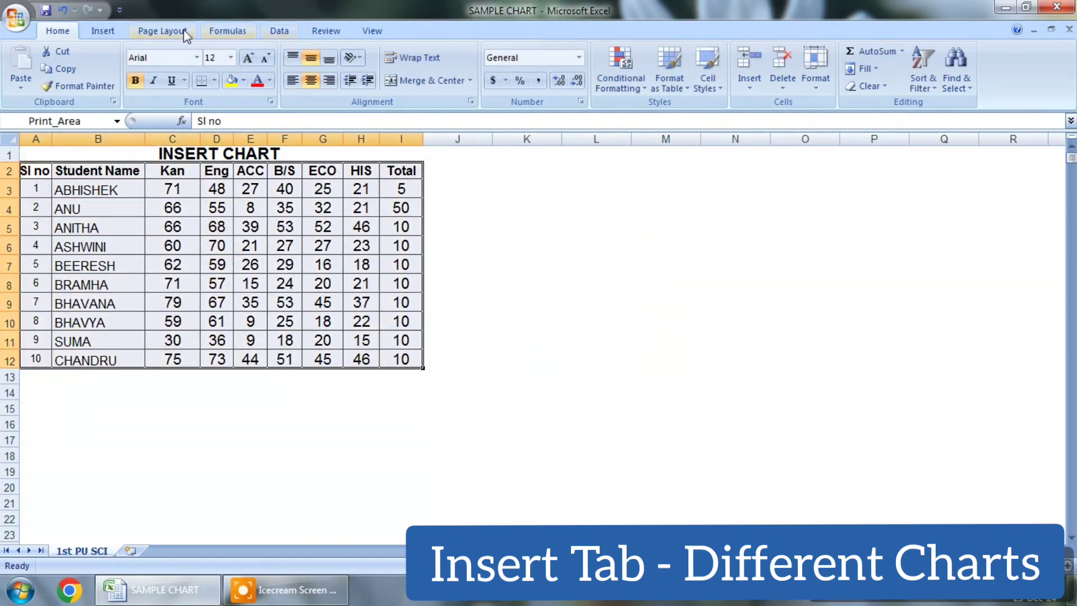
pyautogui.click(102, 31)
pyautogui.click(457, 62)
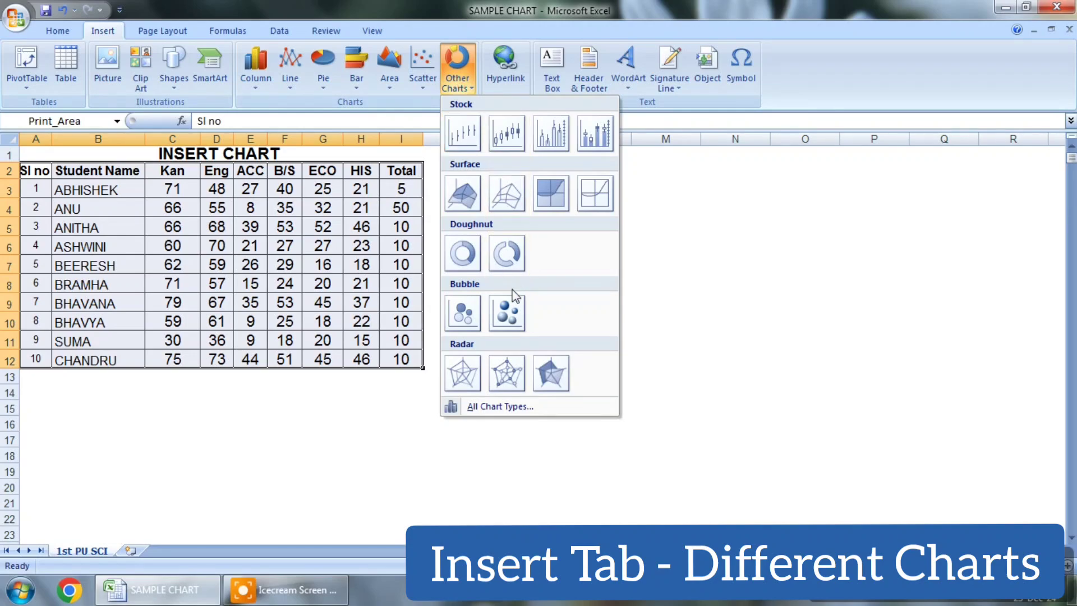
pyautogui.click(508, 254)
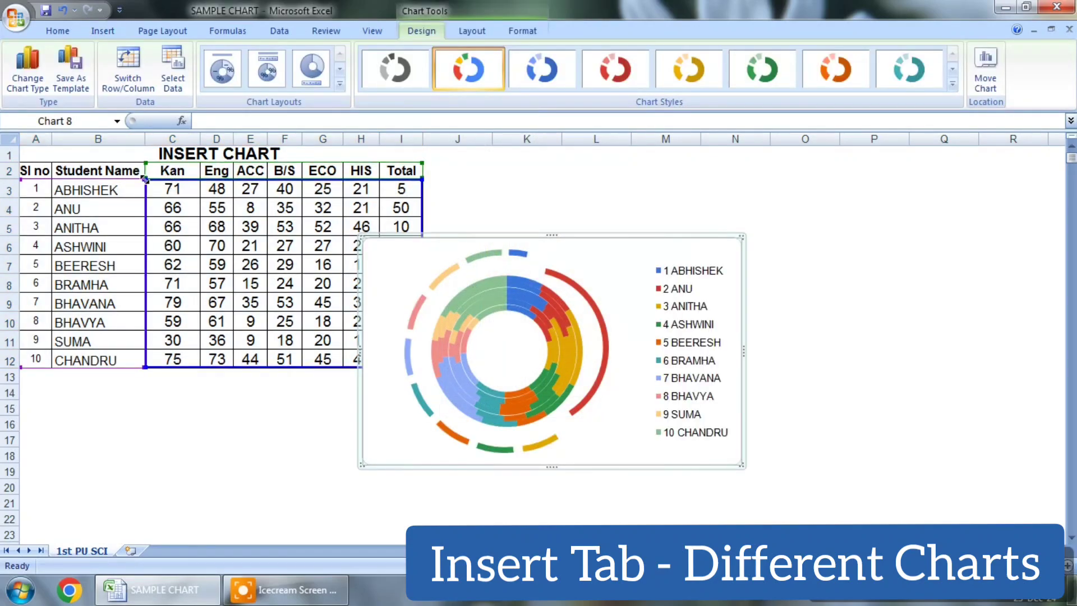
pyautogui.moveTo(145, 178); pyautogui.dragTo(379, 178)
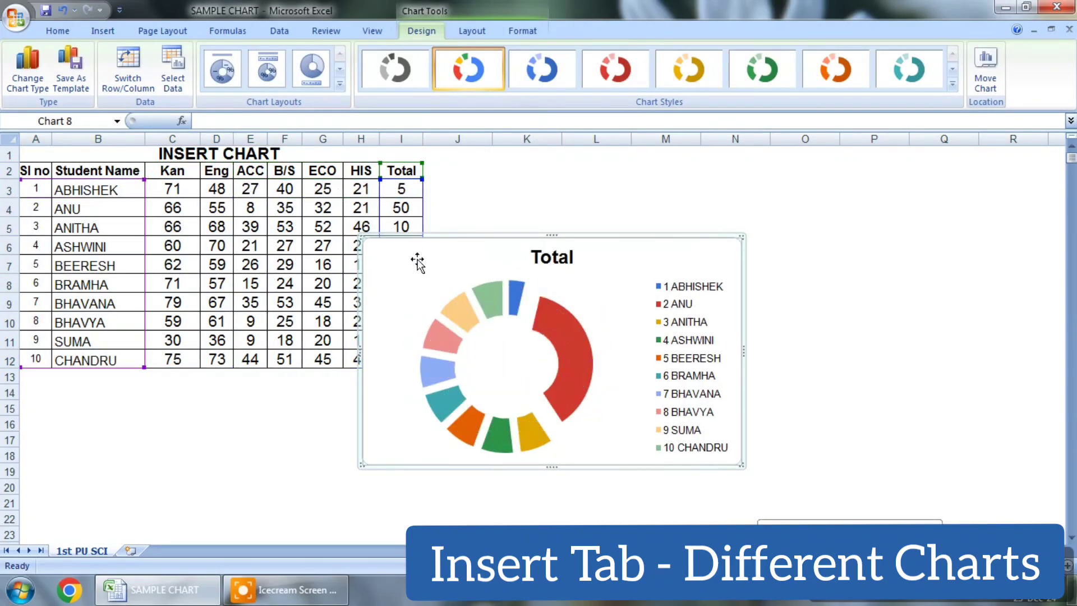
# - Move the exploded doughnut chart beside the table and set the totals in I3 and I4 to 10
pyautogui.click(405, 189)
pyautogui.write('10')
pyautogui.press('Return')
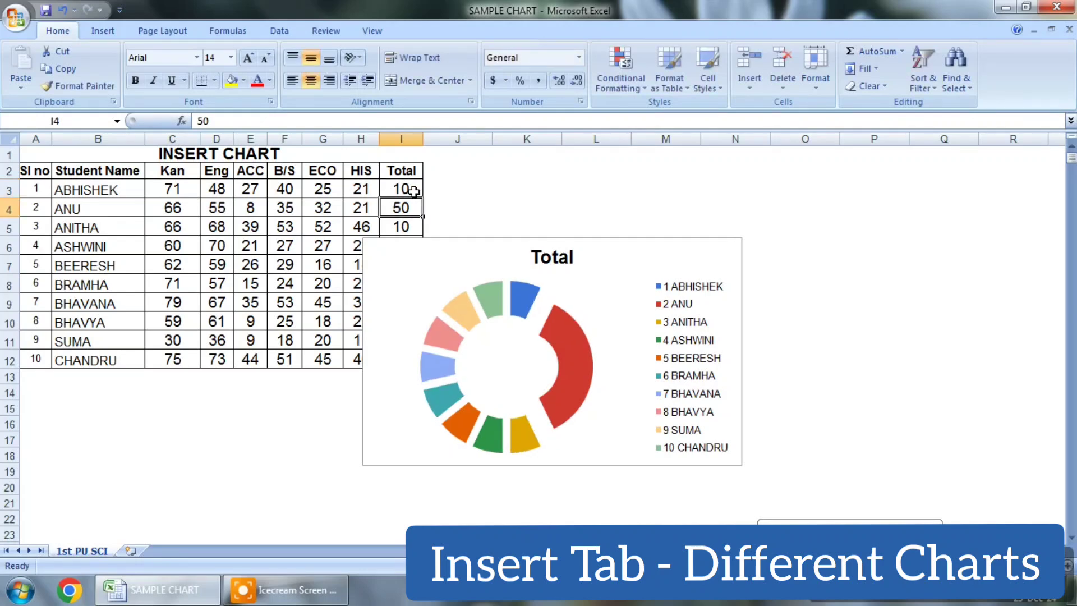
pyautogui.moveTo(415, 264); pyautogui.dragTo(516, 212)
pyautogui.click(404, 209)
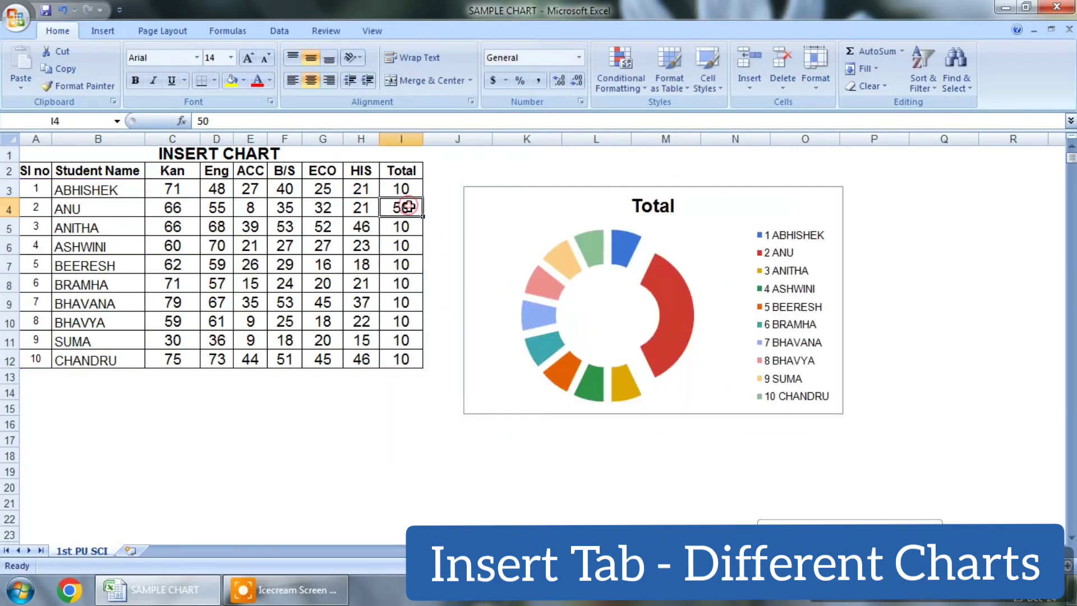
pyautogui.write('1')
pyautogui.press('Return')
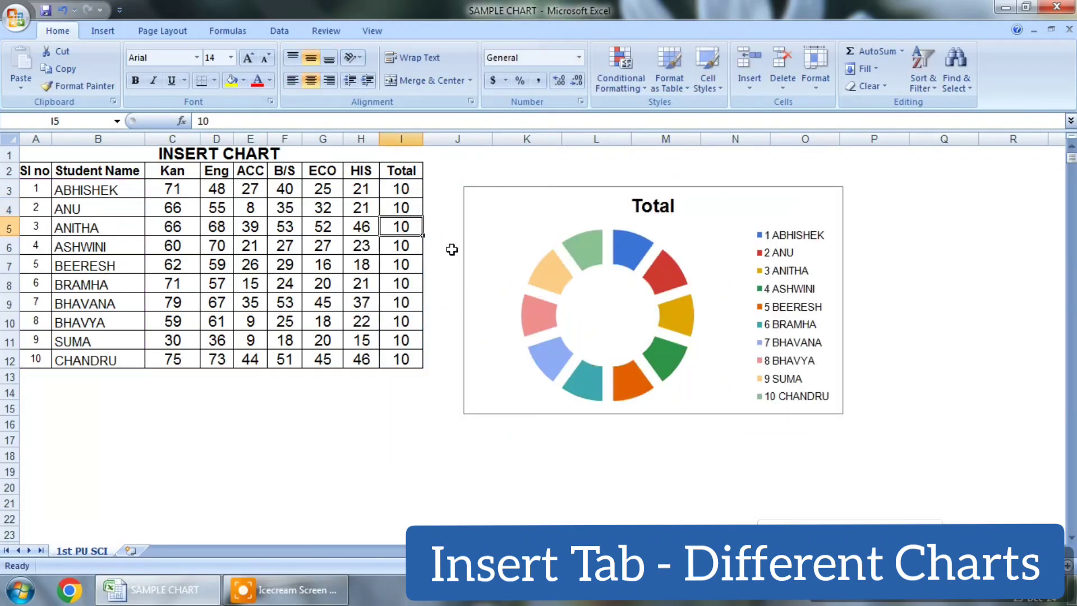
# - Test the exploded doughnut chart by changing the total in I7 to 100, 50 and 30 in turn
pyautogui.click(404, 263)
pyautogui.write('100')
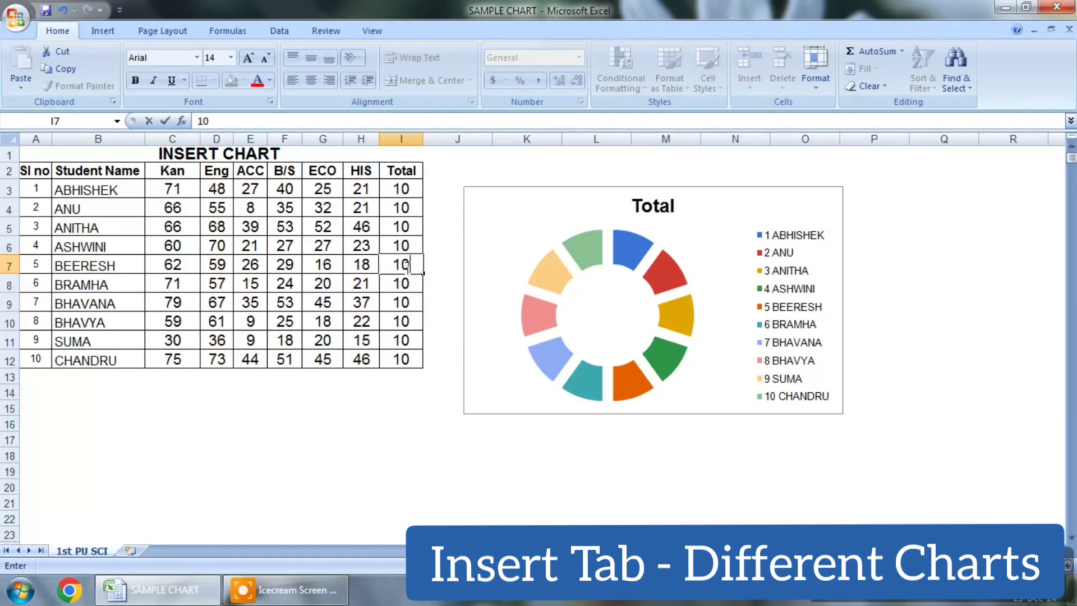
pyautogui.press('Tab')
pyautogui.click(404, 264)
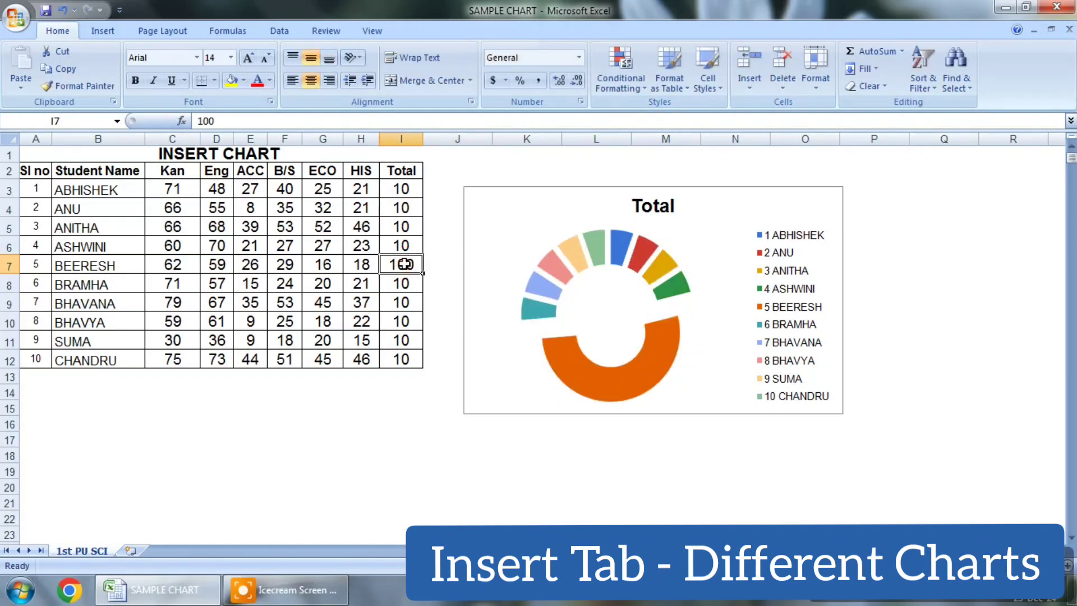
pyautogui.write('50')
pyautogui.press('Tab')
pyautogui.click(399, 265)
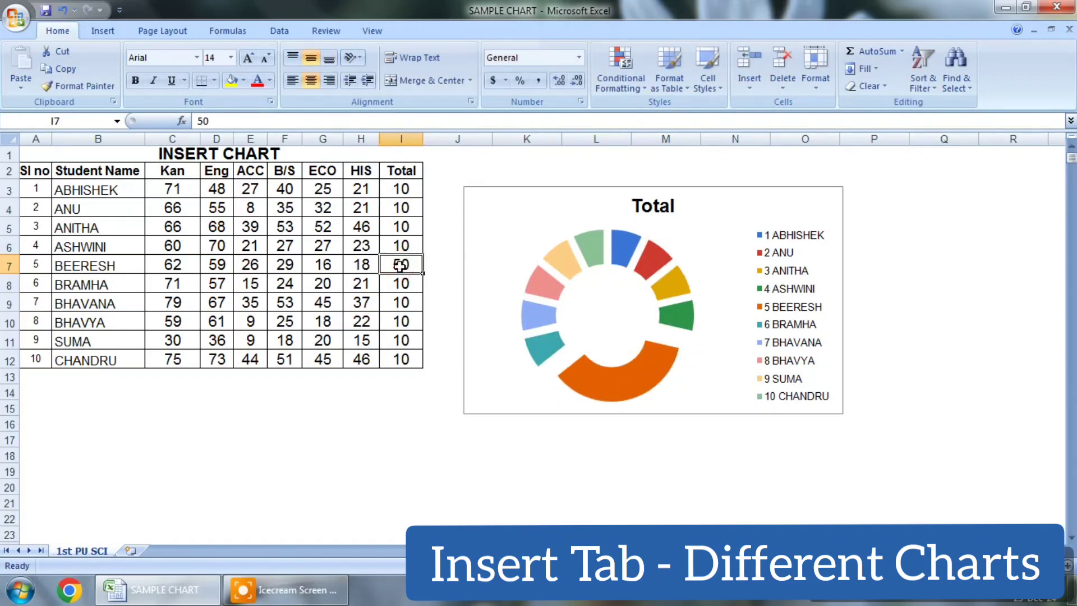
pyautogui.write('20')
pyautogui.press('Tab')
# - Delete the exploded doughnut chart
pyautogui.click(594, 240)
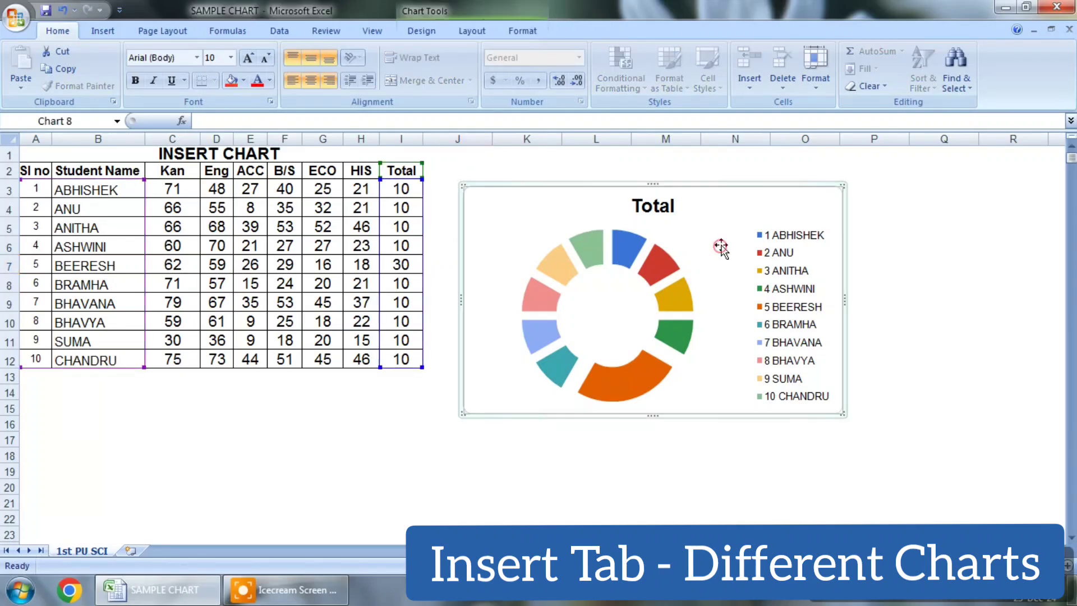
pyautogui.press('Delete')
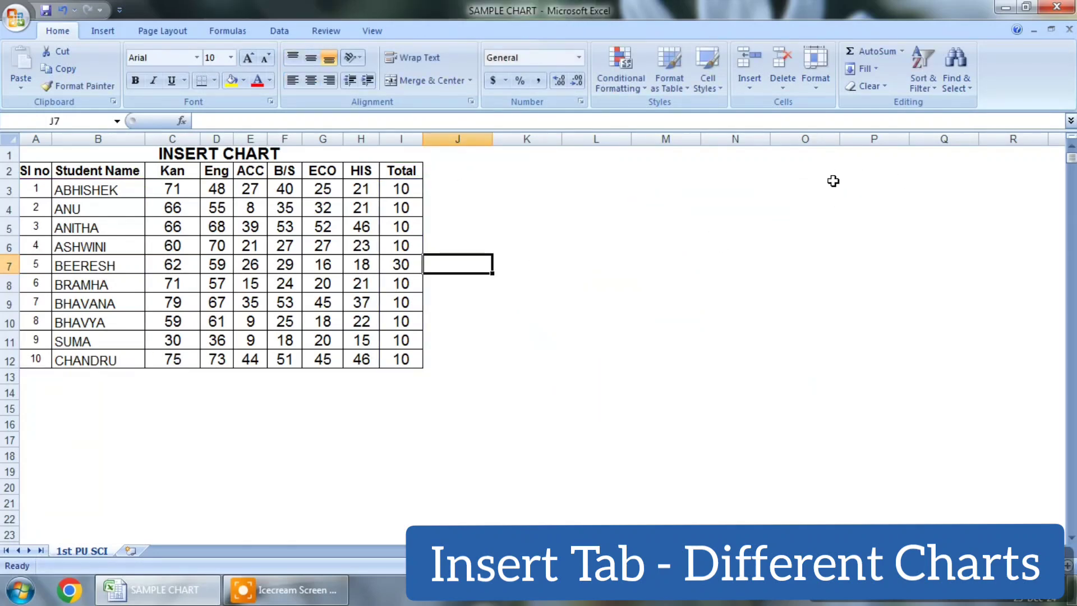
# - Select the whole marks table, open the list of all chart types and browse its categories from Line to Radar
pyautogui.moveTo(36, 173); pyautogui.dragTo(415, 361)
pyautogui.click(101, 32)
pyautogui.click(457, 64)
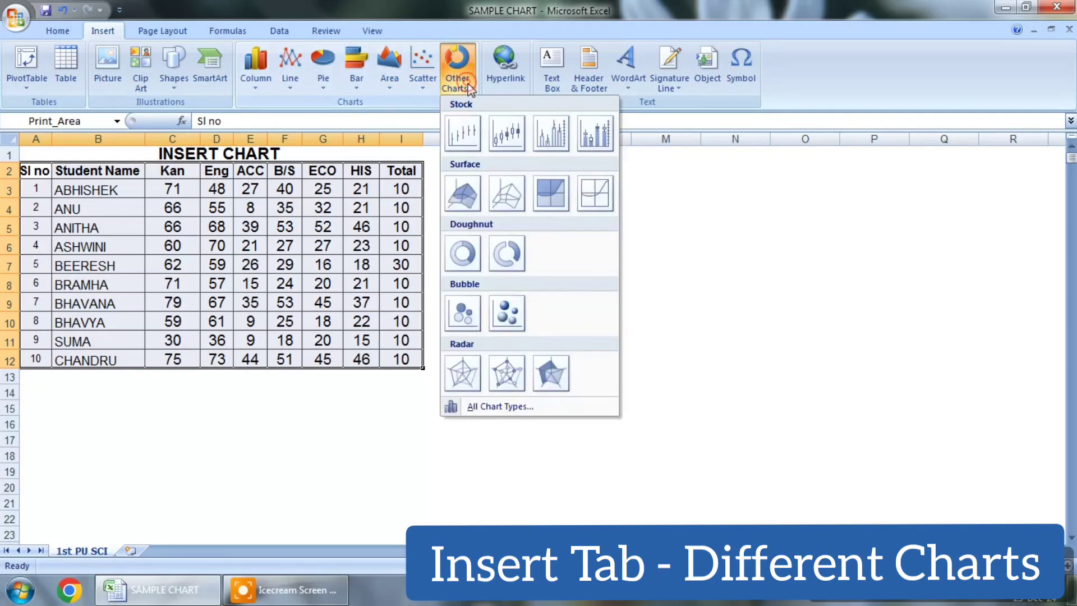
pyautogui.click(501, 407)
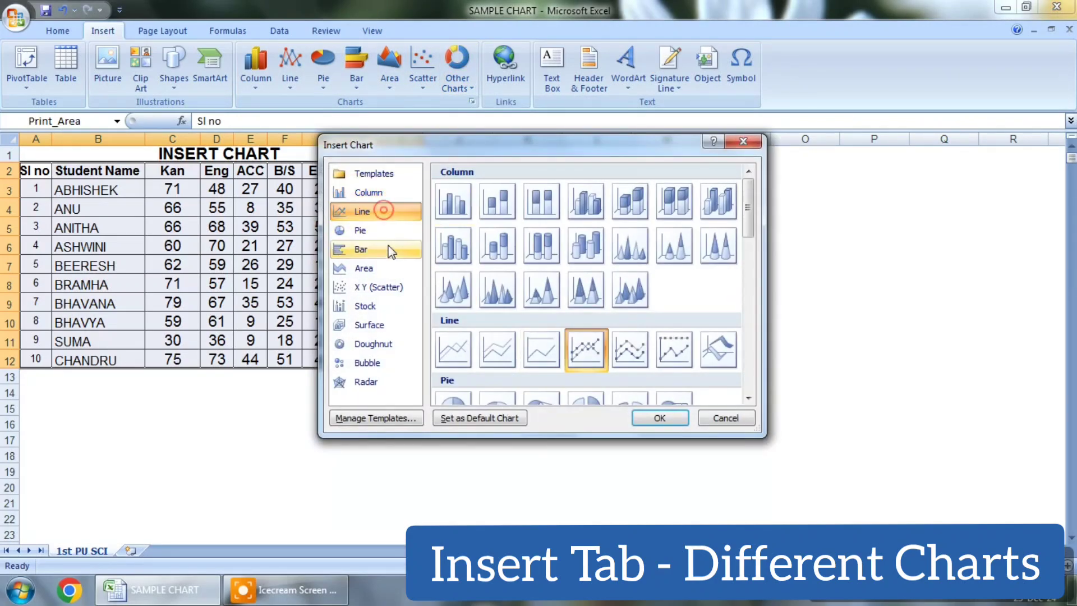
pyautogui.click(377, 232)
pyautogui.click(369, 251)
pyautogui.click(384, 287)
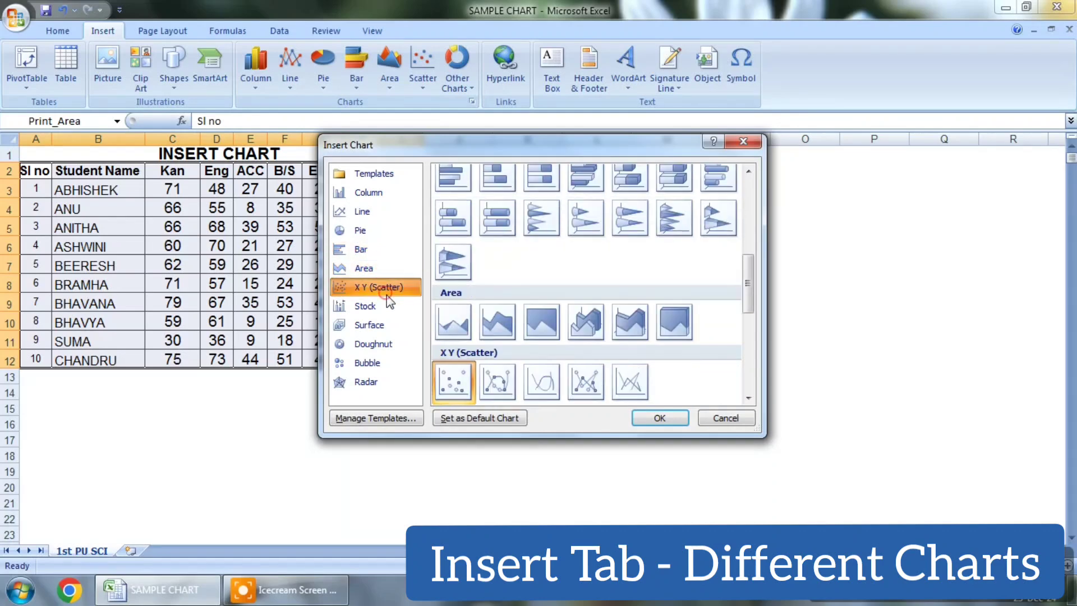
pyautogui.click(384, 307)
pyautogui.click(392, 331)
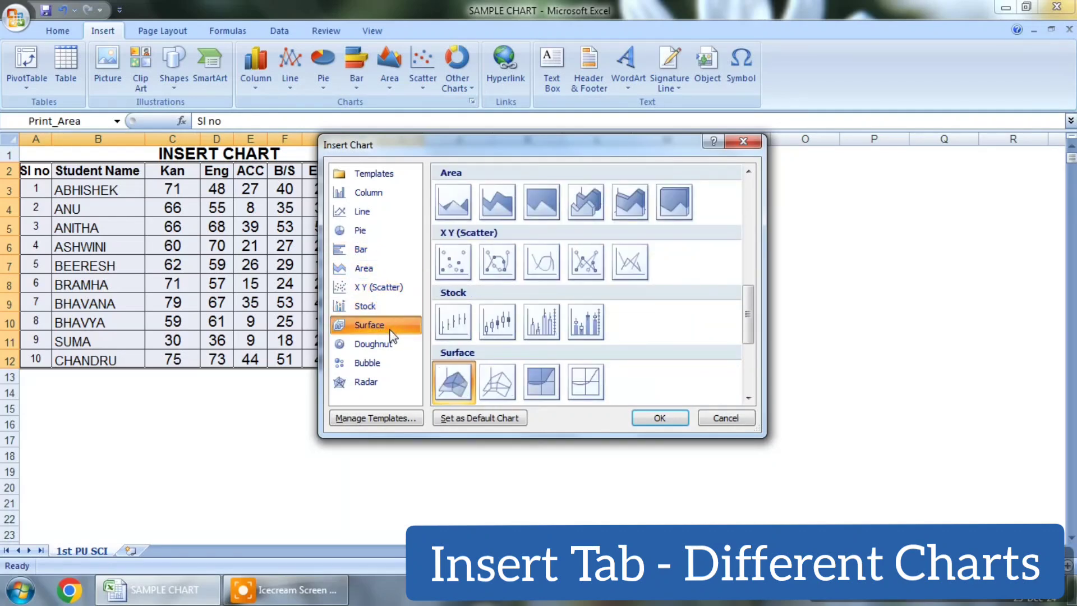
pyautogui.click(391, 341)
pyautogui.click(390, 363)
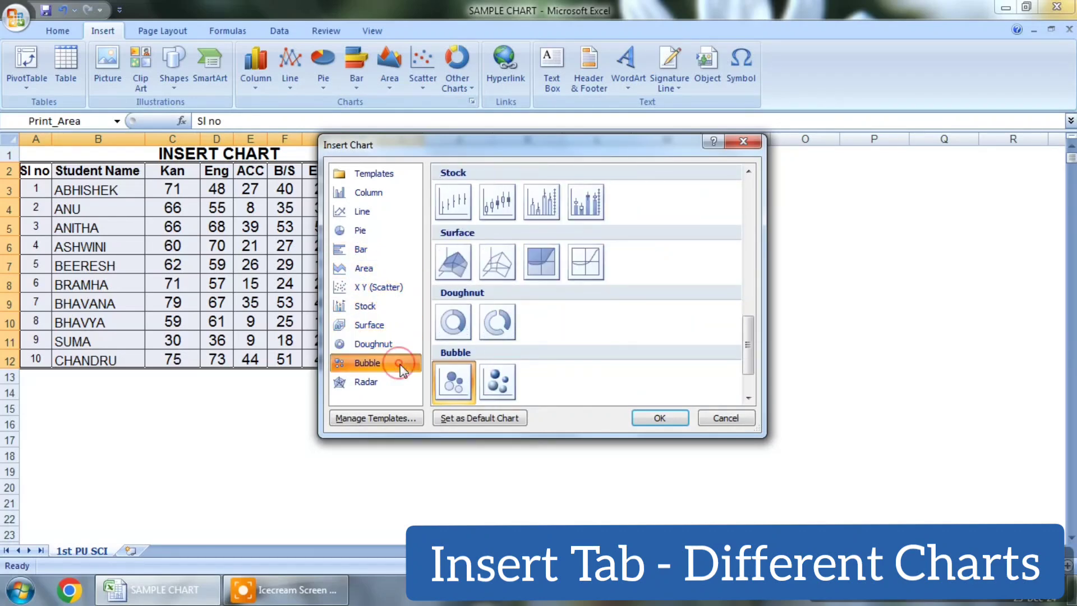
pyautogui.click(383, 382)
# - Insert a filled radar chart from the marks table and restrict its data to the Total column
pyautogui.click(542, 381)
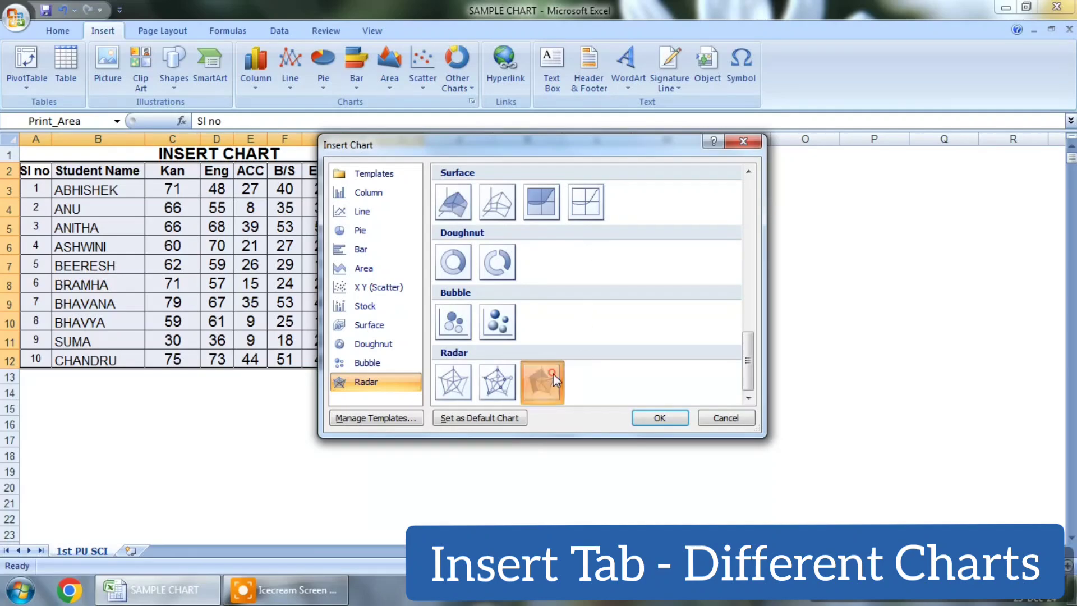
pyautogui.click(660, 419)
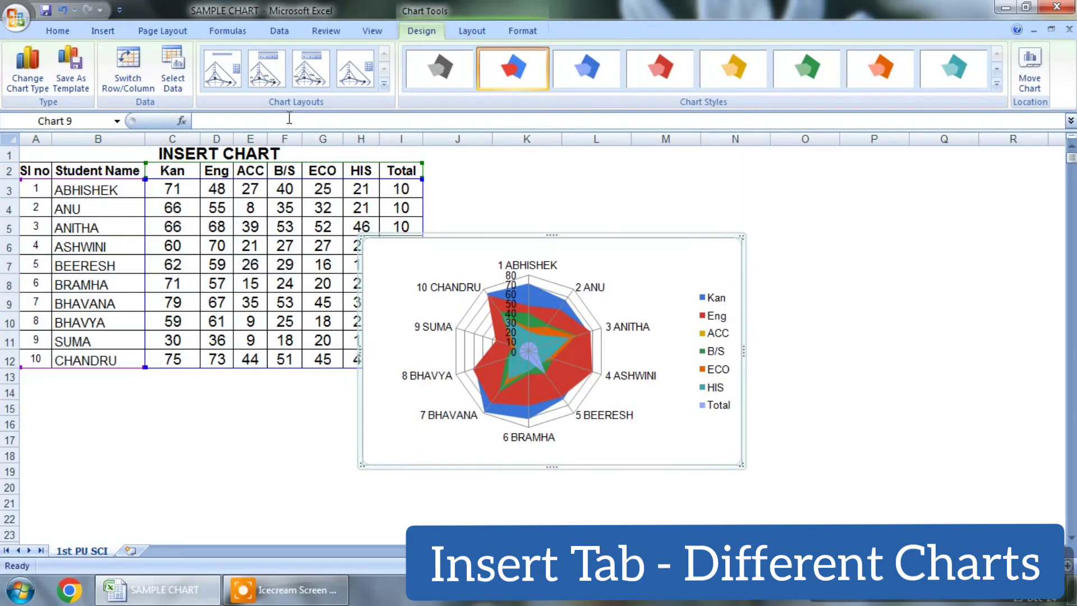
pyautogui.moveTo(145, 178); pyautogui.dragTo(380, 179)
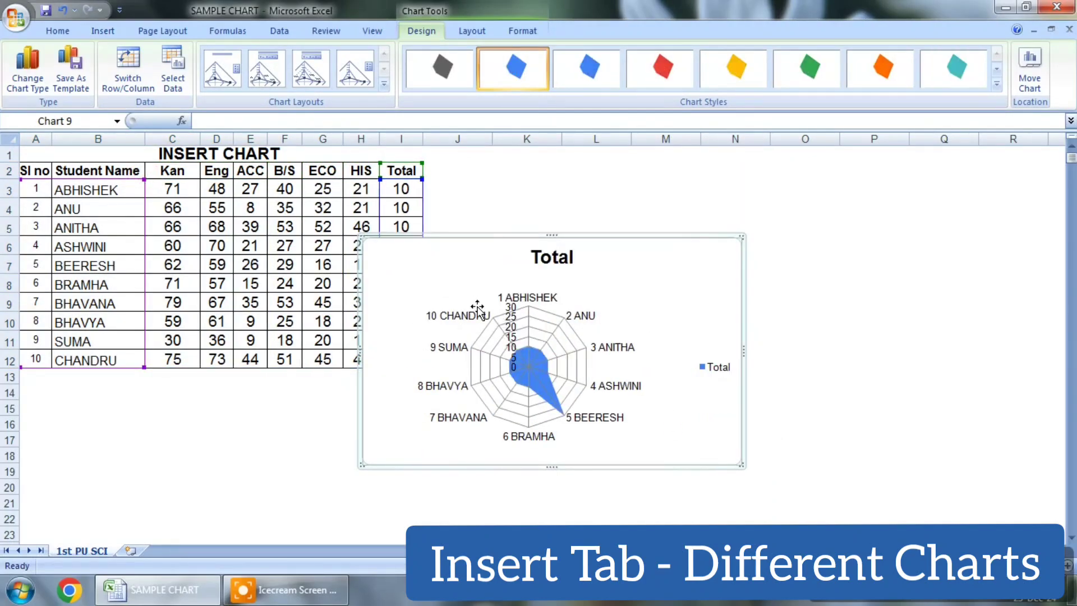
# - Move the filled radar chart beside the table and test it with a total of 10 and finally 5 in I7
pyautogui.moveTo(543, 251); pyautogui.dragTo(698, 240)
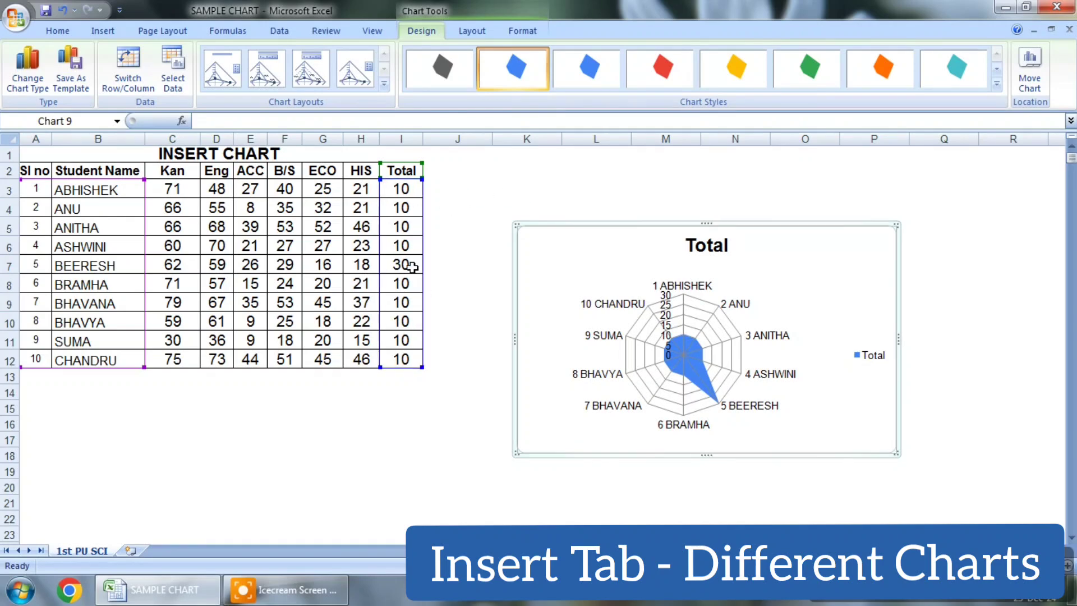
pyautogui.click(412, 266)
pyautogui.write('10')
pyautogui.press('Tab')
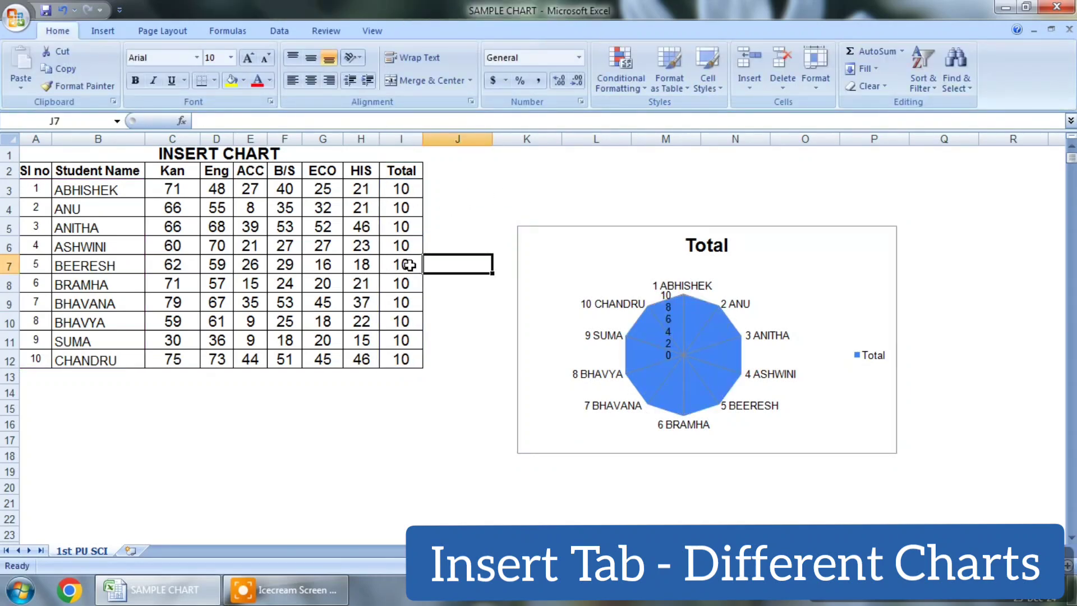
pyautogui.click(403, 264)
pyautogui.write('5')
pyautogui.press('Tab')
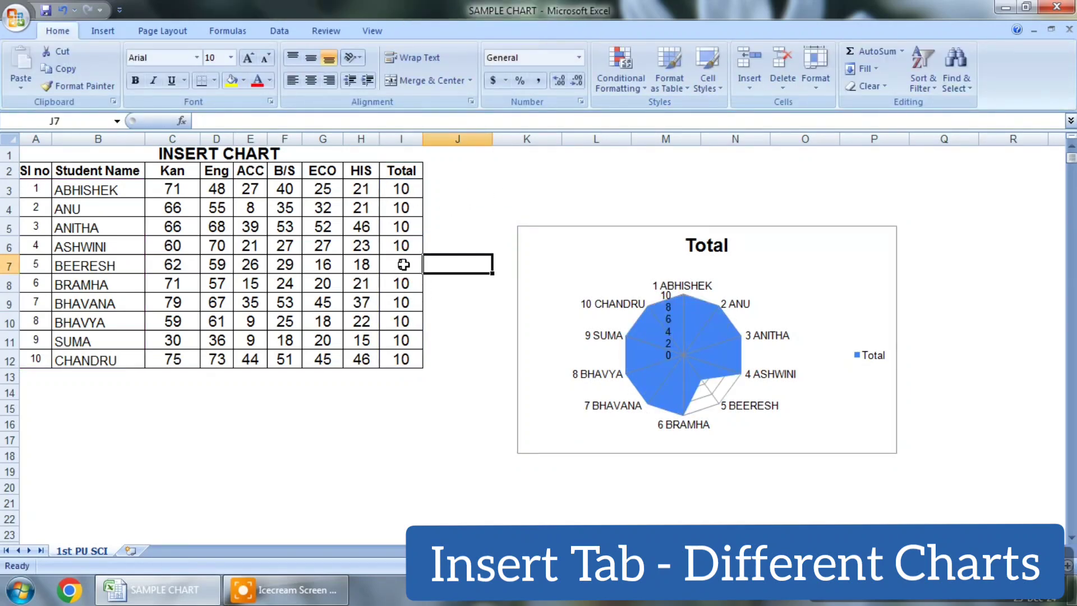
# - Test the filled radar chart with totals of 3 in I8 and 1 in I9
pyautogui.click(404, 284)
pyautogui.write('3')
pyautogui.press('Tab')
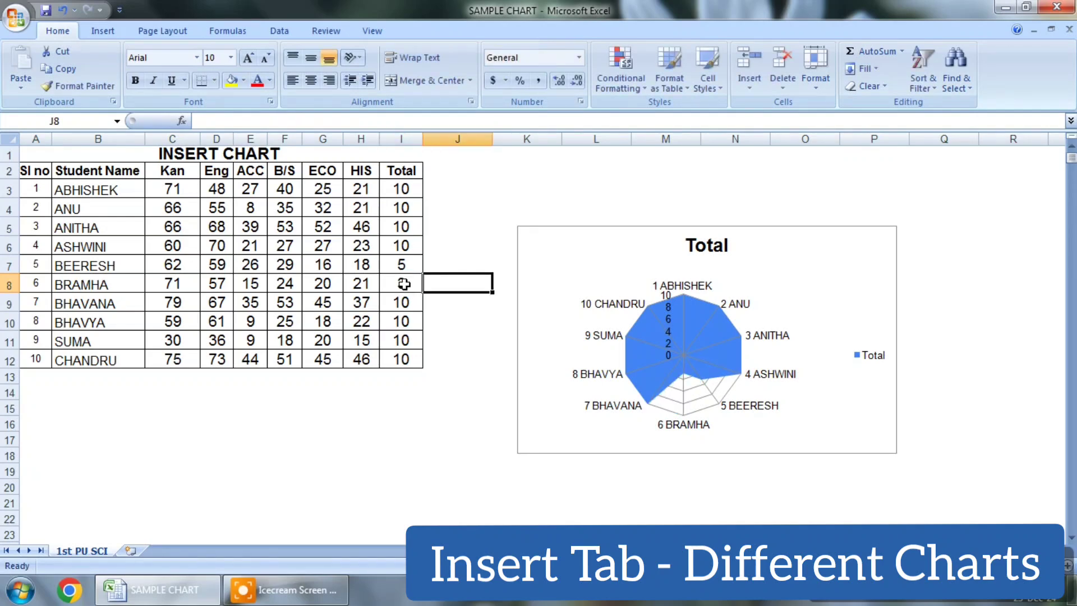
pyautogui.click(406, 304)
pyautogui.write('1')
pyautogui.press('Tab')
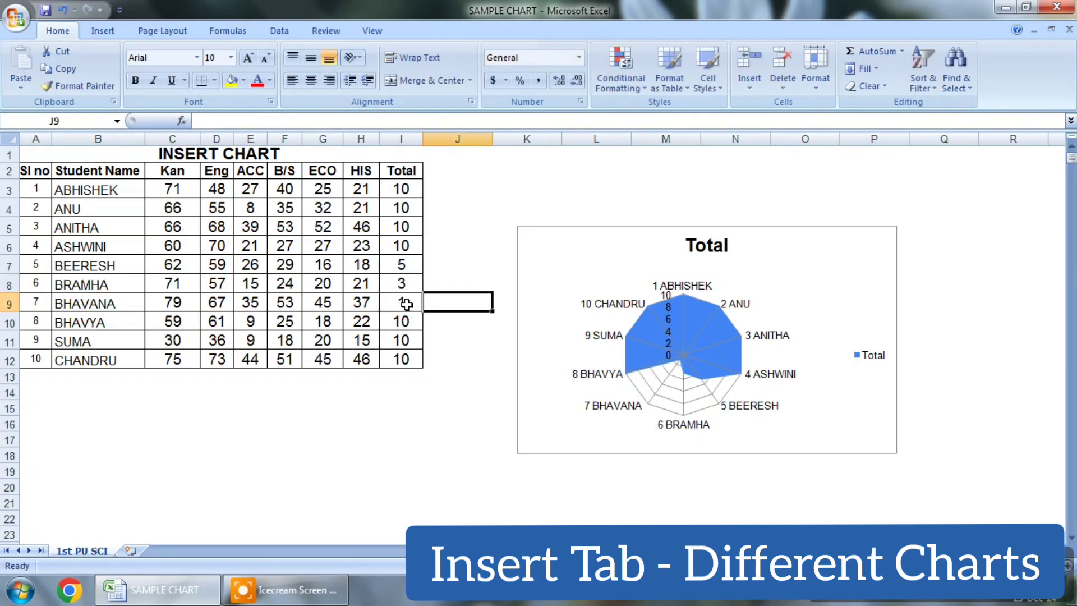
# - Set the totals in I7 and I8 to 10, and test I9 with 100 and finally 10
pyautogui.click(404, 264)
pyautogui.write('10')
pyautogui.press('Return')
pyautogui.write('10')
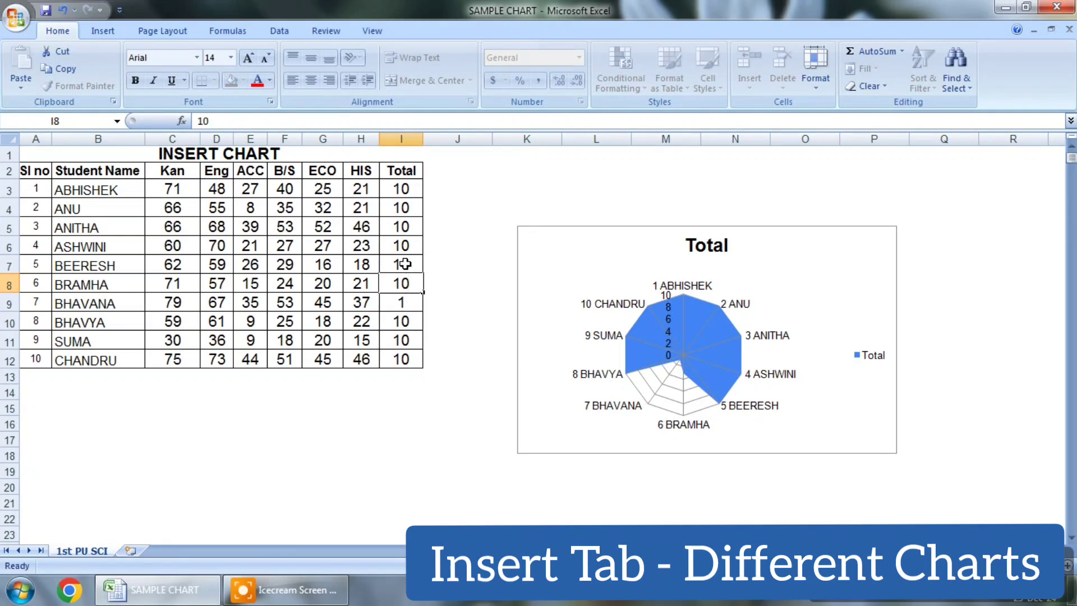
pyautogui.press('Return')
pyautogui.write('100')
pyautogui.press('Return')
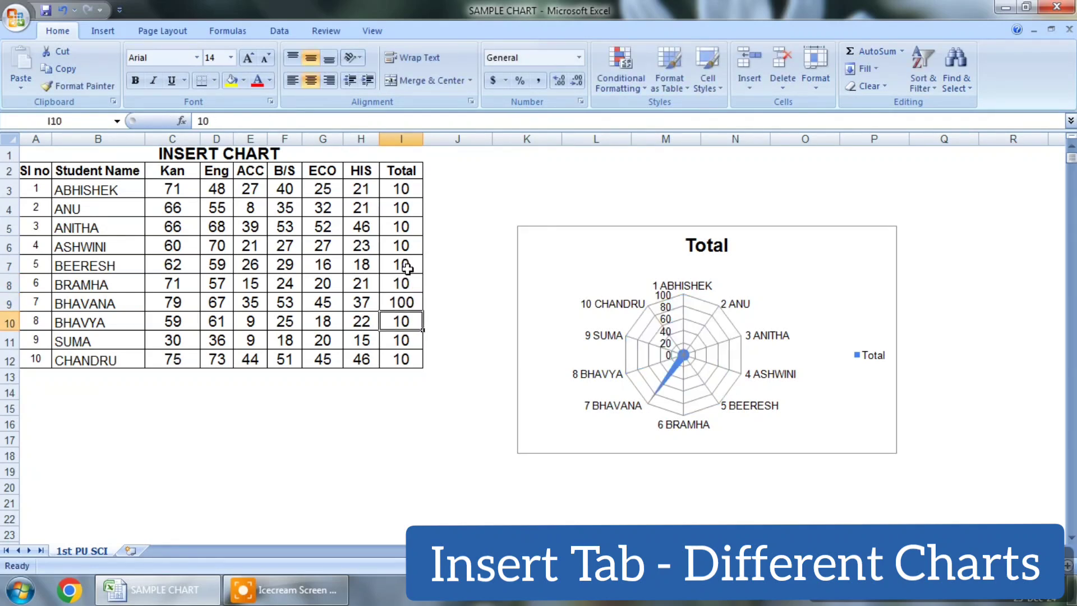
pyautogui.click(417, 303)
pyautogui.write('10')
pyautogui.press('Tab')
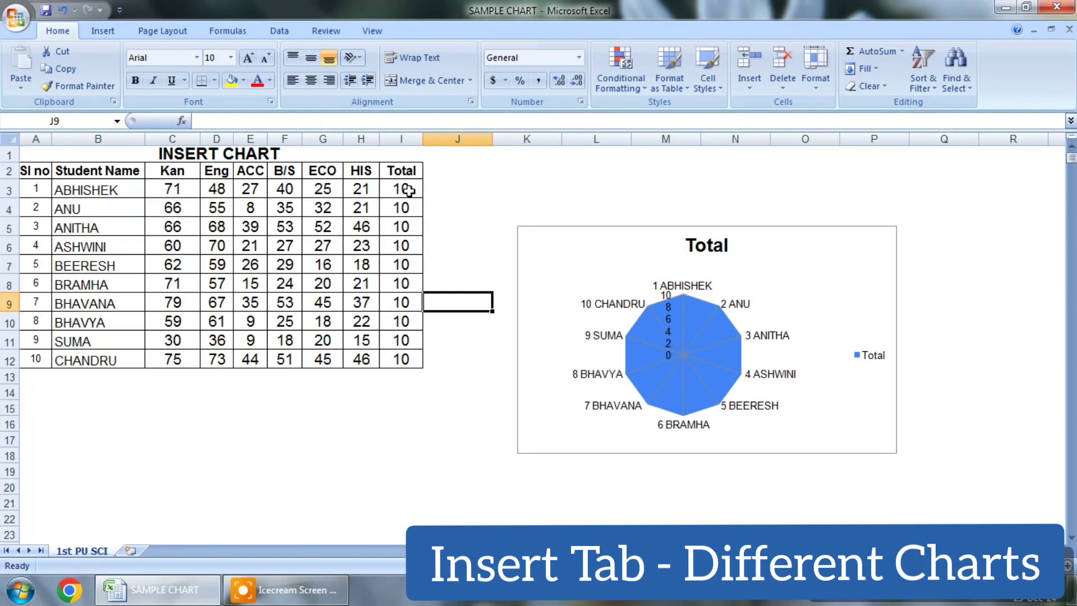
# - Delete the filled radar chart from the sheet
pyautogui.click(803, 289)
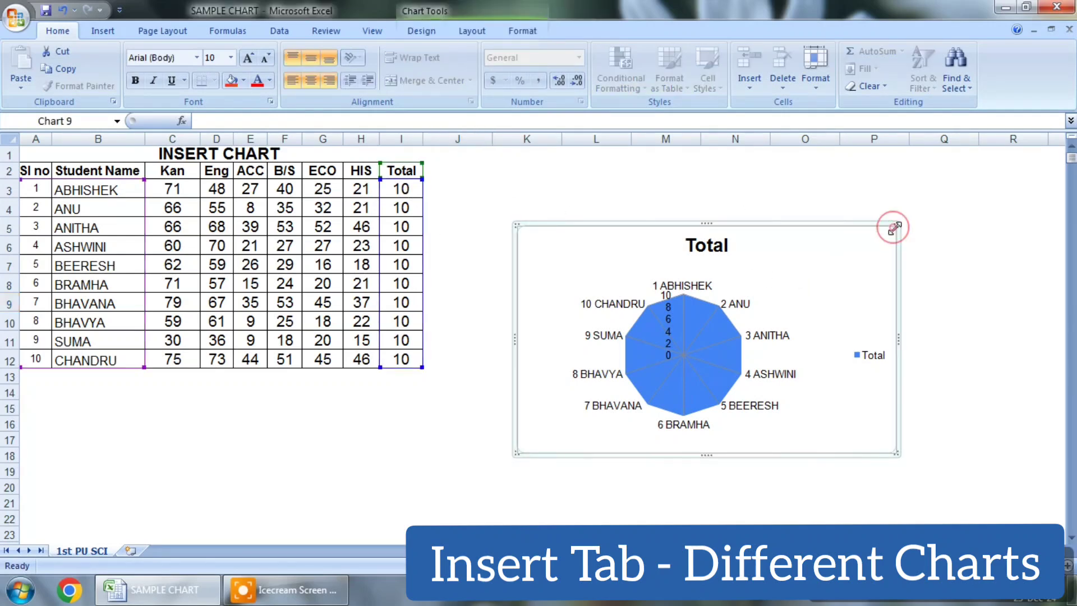
pyautogui.press('Delete')
pyautogui.click(711, 244)
pyautogui.click(103, 31)
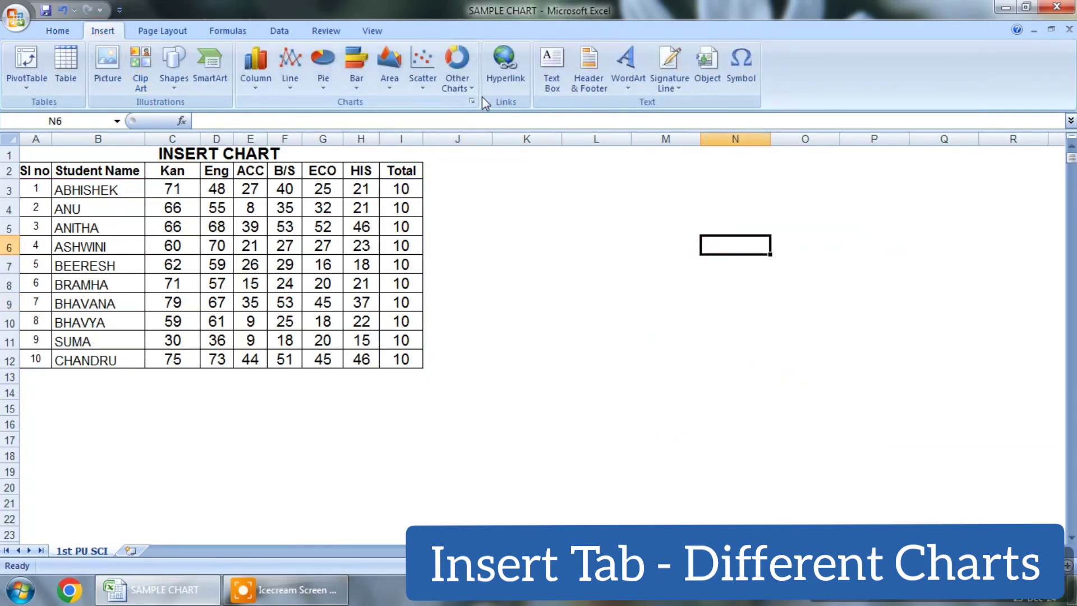
# - Enlarge the INSERT CHART title to font size 20 and make row 1 taller to fit it
pyautogui.click(300, 154)
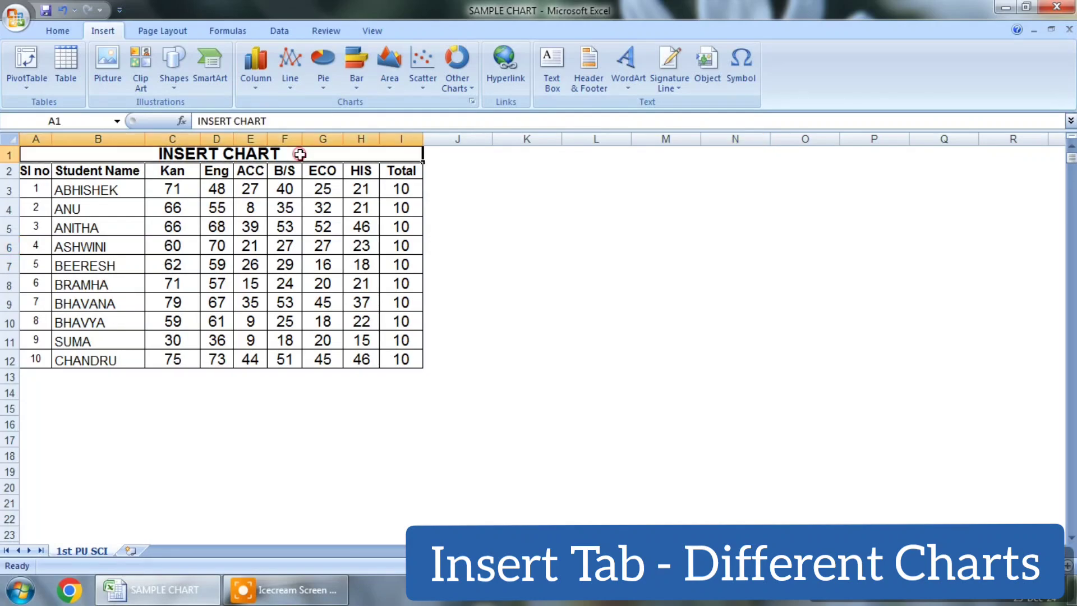
pyautogui.click(57, 31)
pyautogui.click(248, 58)
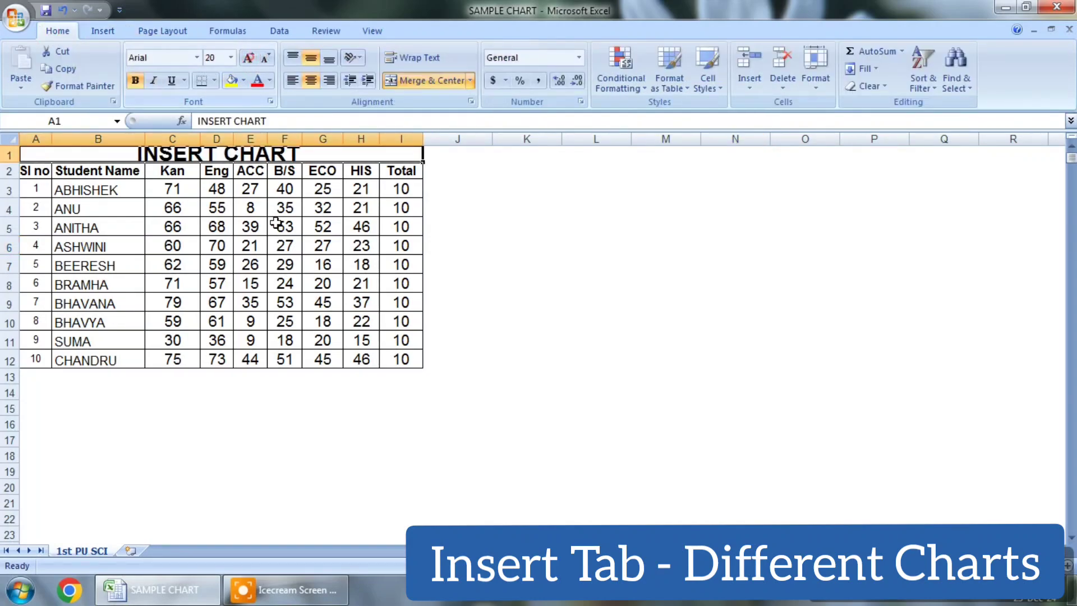
pyautogui.click(276, 223)
pyautogui.moveTo(10, 163); pyautogui.dragTo(12, 191)
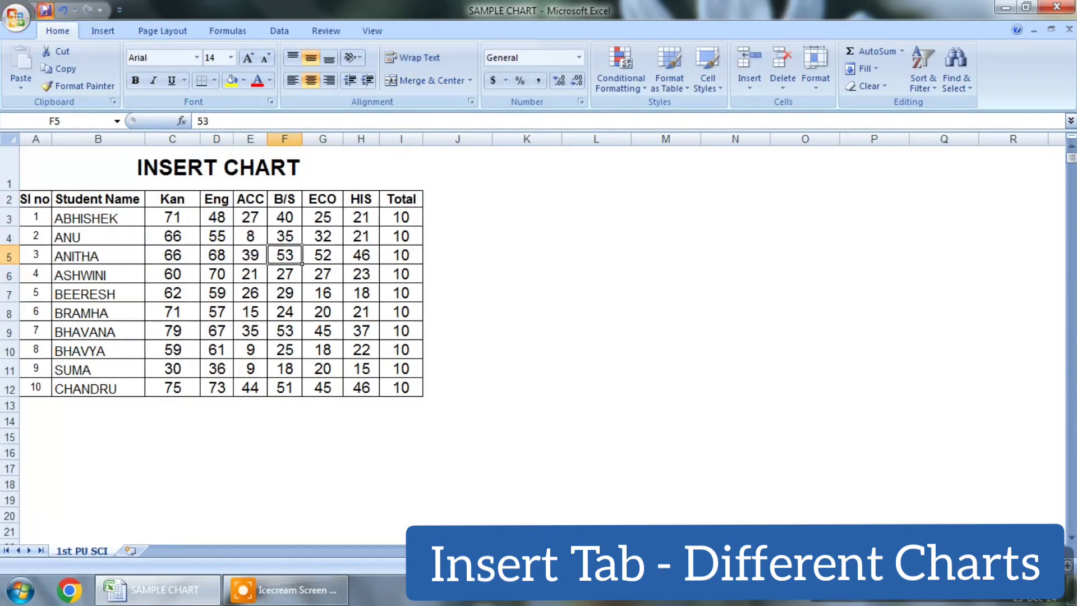
# - Close the SAMPLE CHART workbook and restart Excel with a blank workbook
pyautogui.click(1057, 7)
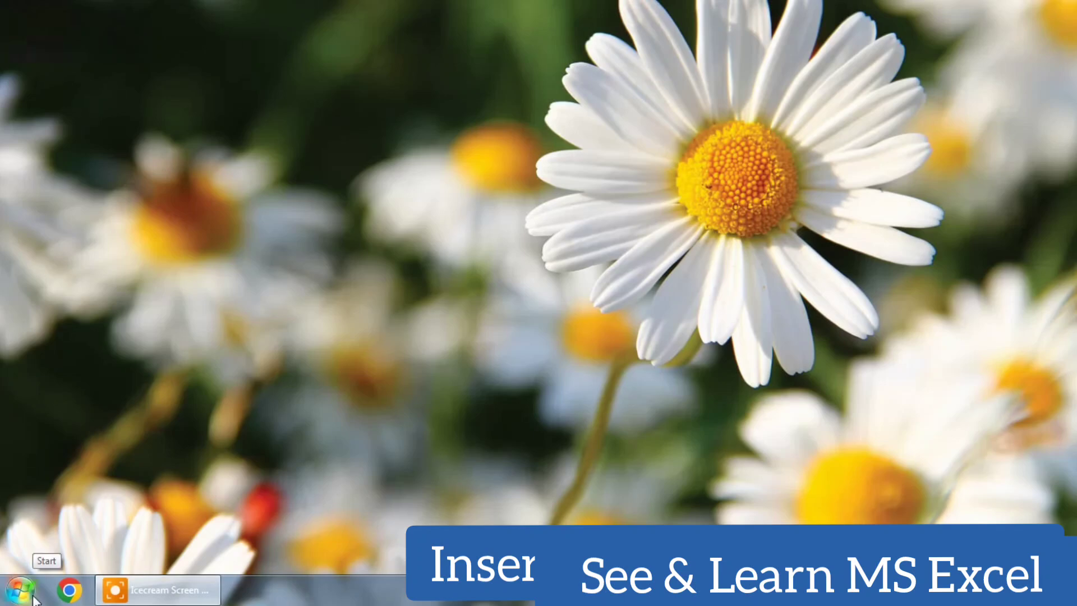
pyautogui.click(35, 599)
pyautogui.click(126, 163)
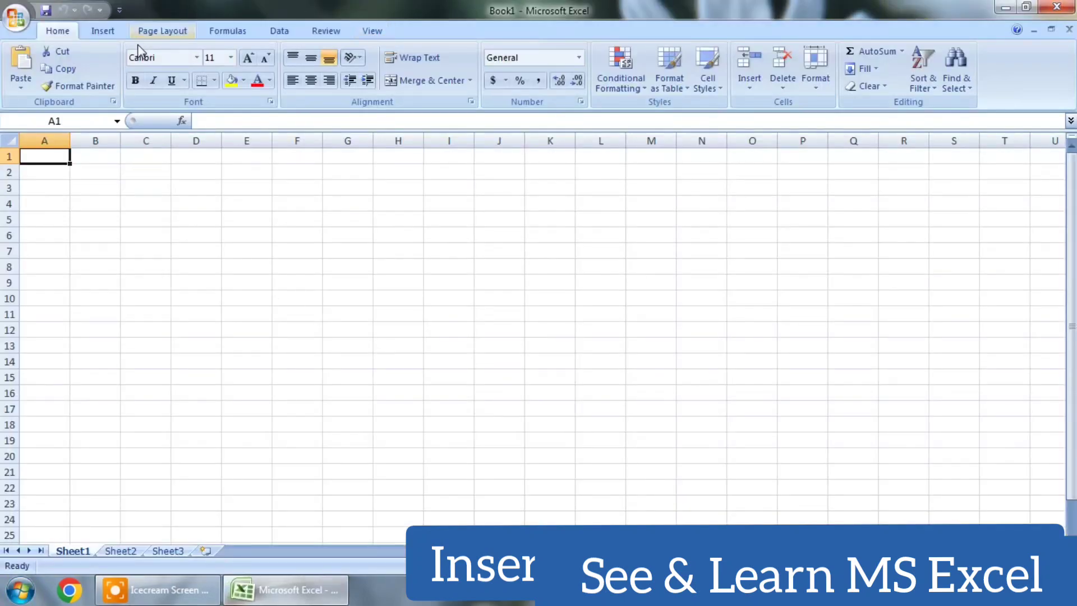
# - Insert a hyperlink in A1 to the document ಹೊಯ್ಸಳ ರಾಜವಂಶವು ಕಲೆ.docx in My Documents
pyautogui.click(103, 32)
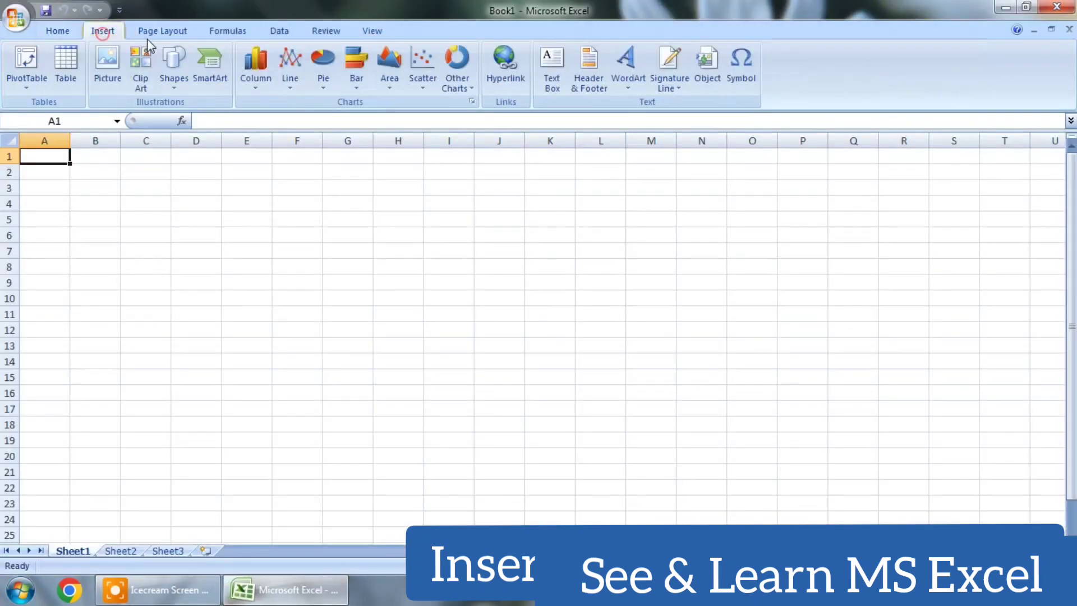
pyautogui.click(507, 62)
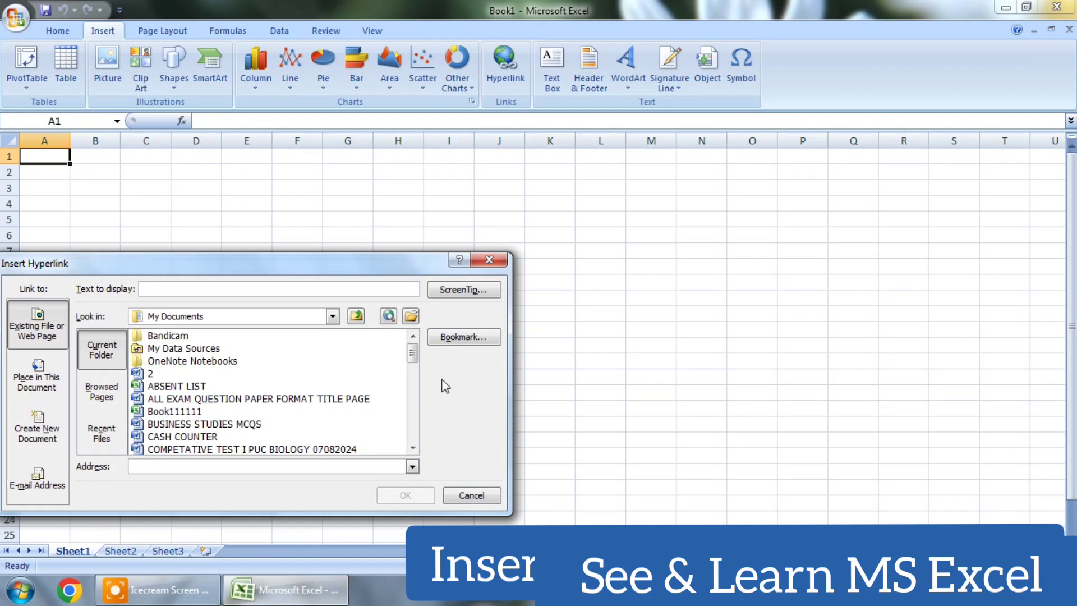
pyautogui.scroll(-15, 209, 429)
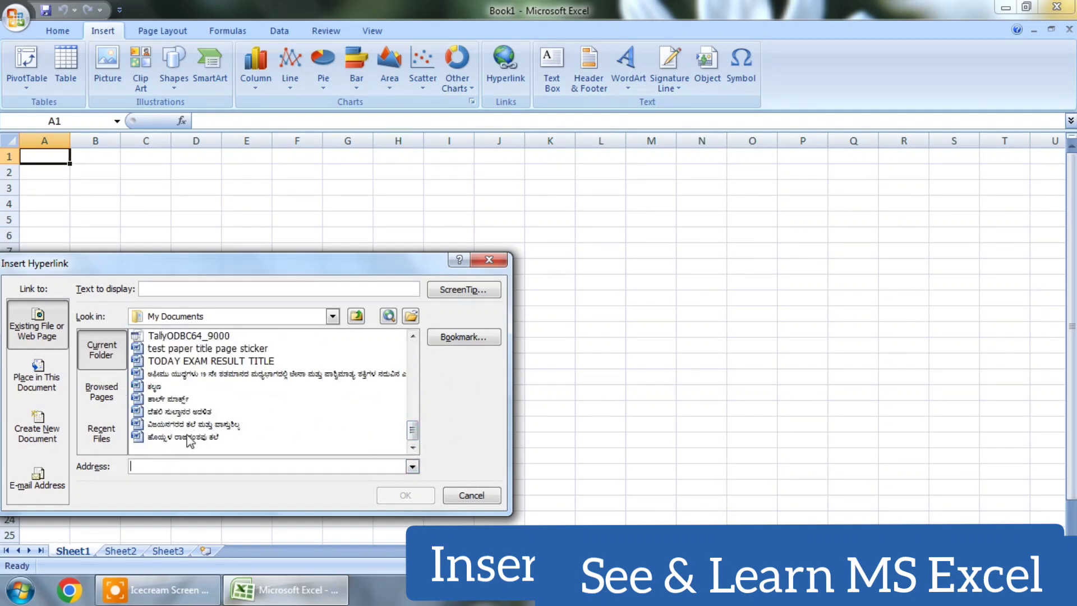
pyautogui.click(180, 437)
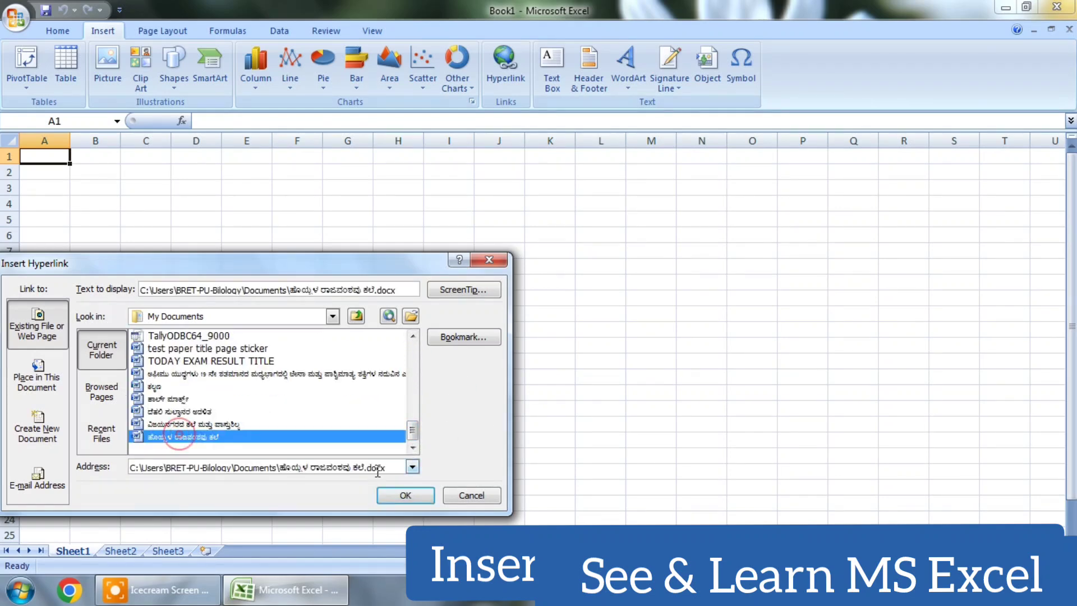
pyautogui.click(405, 495)
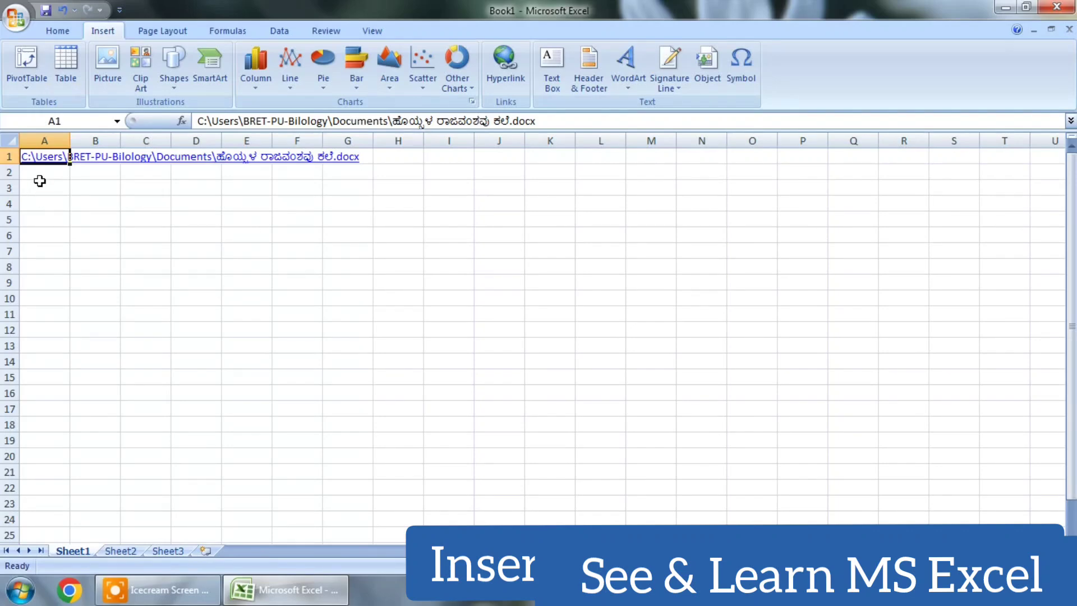
# - Follow the hyperlink in A1 to view the linked Word document, and return to the Excel workbook
pyautogui.click(38, 163)
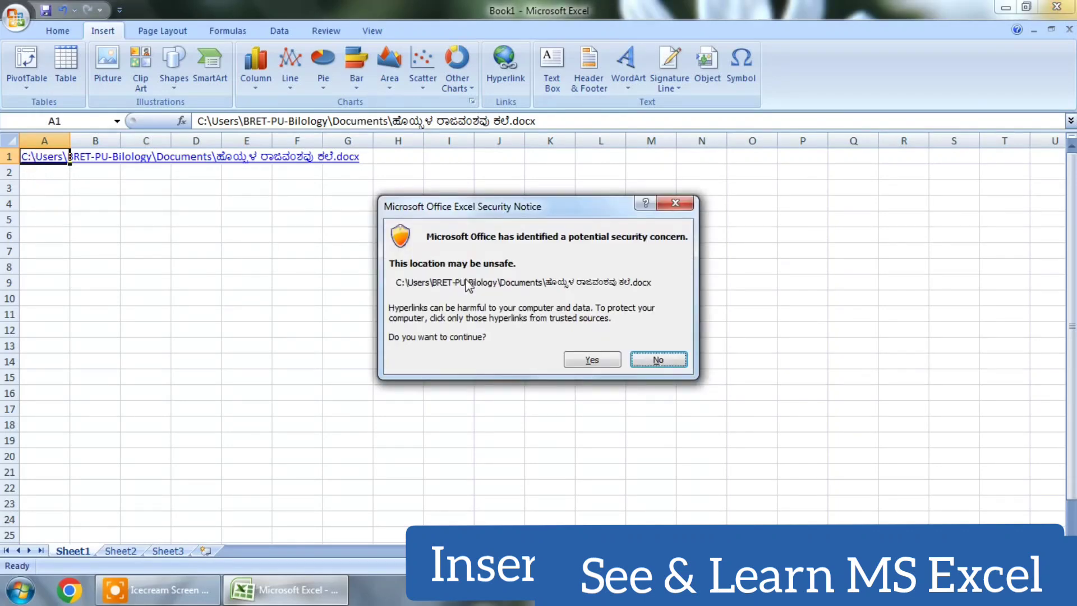
pyautogui.click(595, 360)
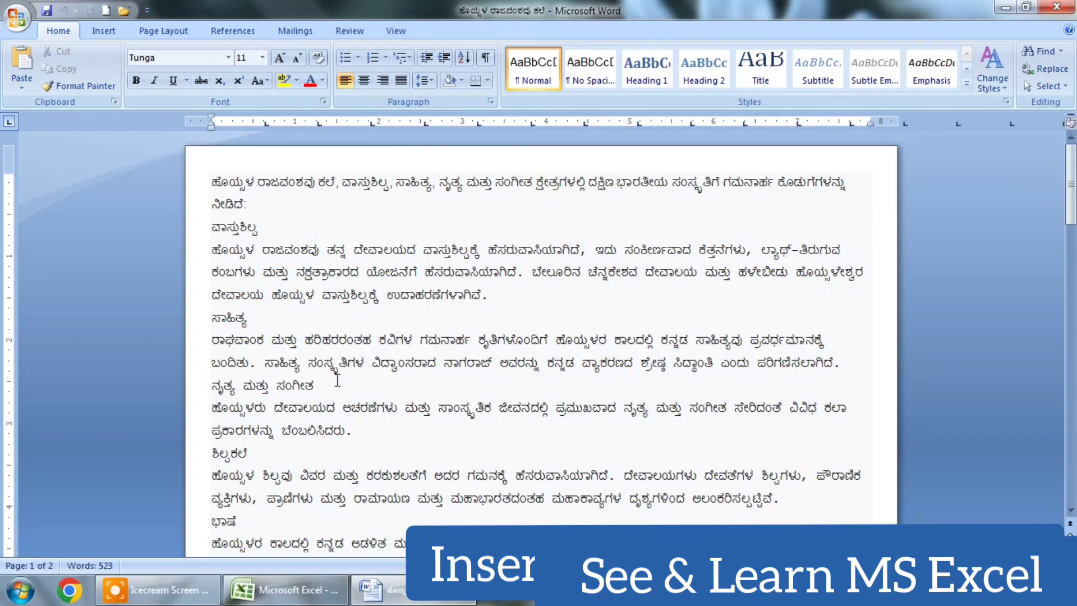
pyautogui.click(416, 595)
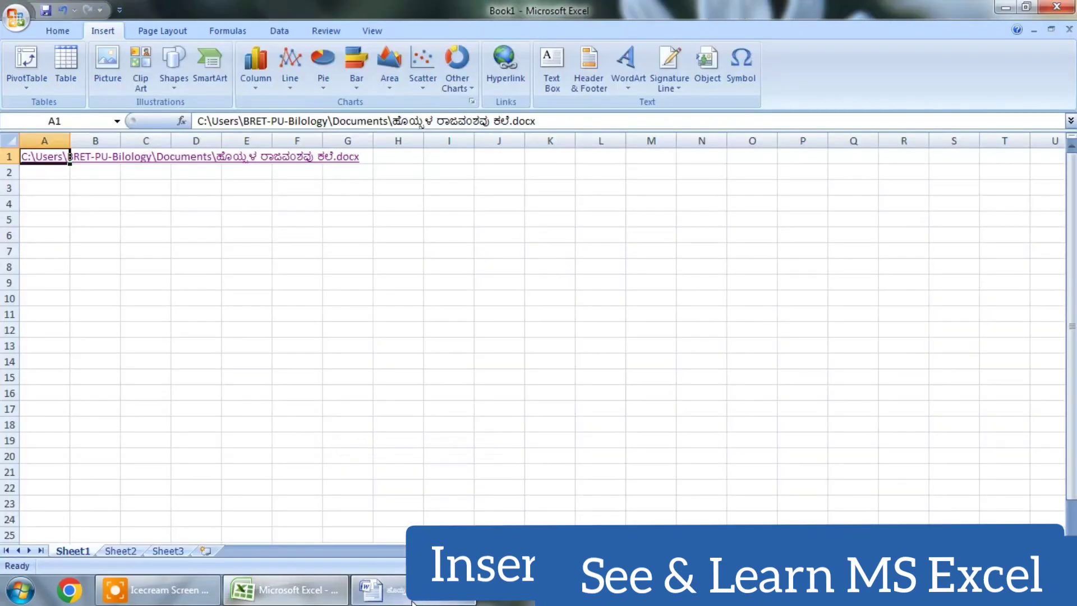
# - Open the recent workbook HYPERLINK, view its linked Word document, and close both files
pyautogui.click(5, 20)
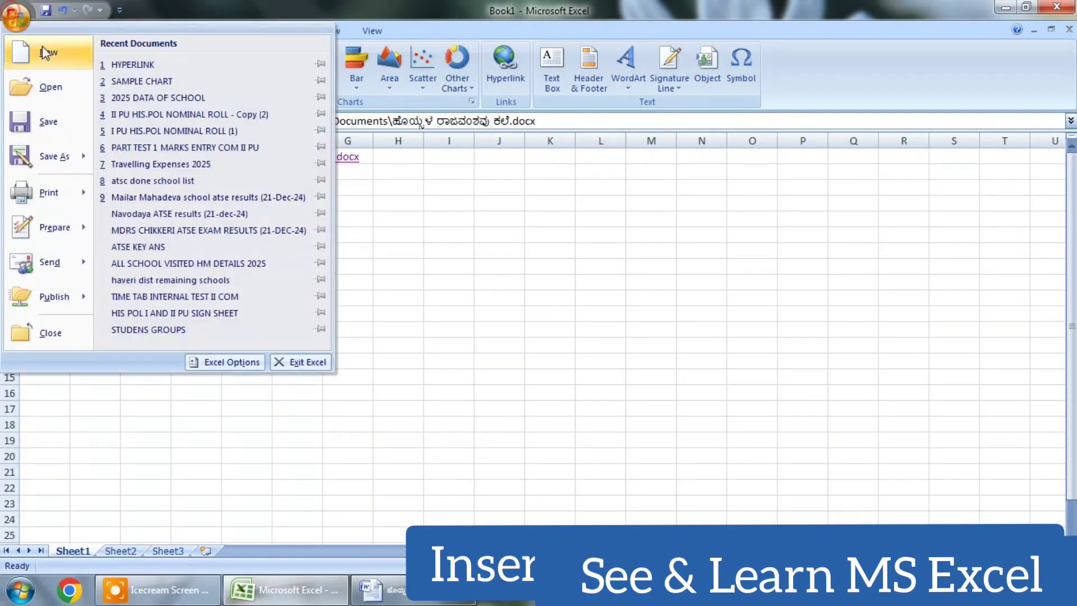
pyautogui.click(112, 68)
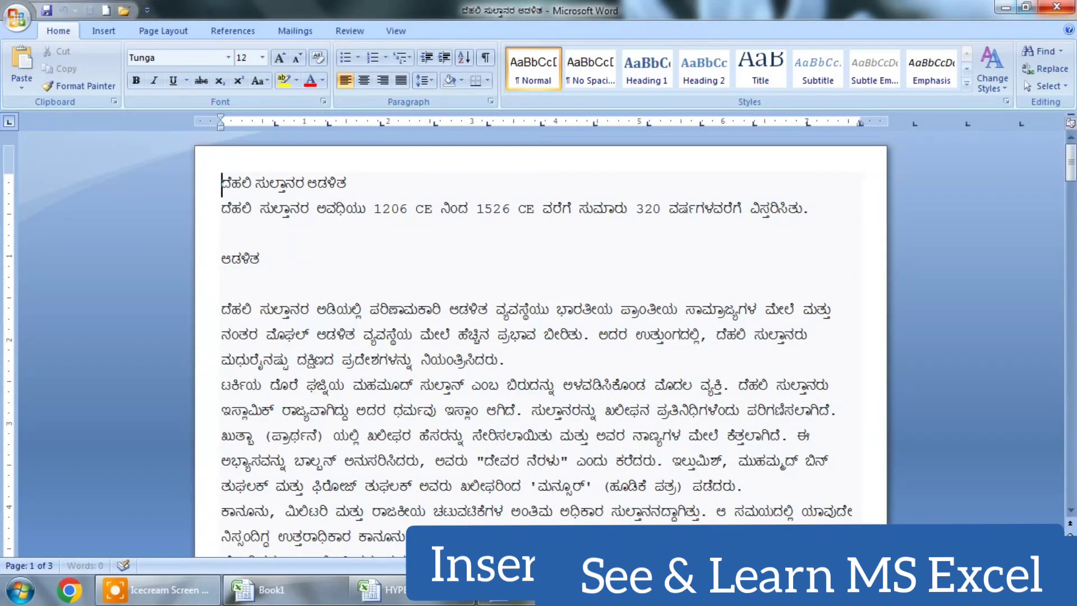
pyautogui.click(1057, 7)
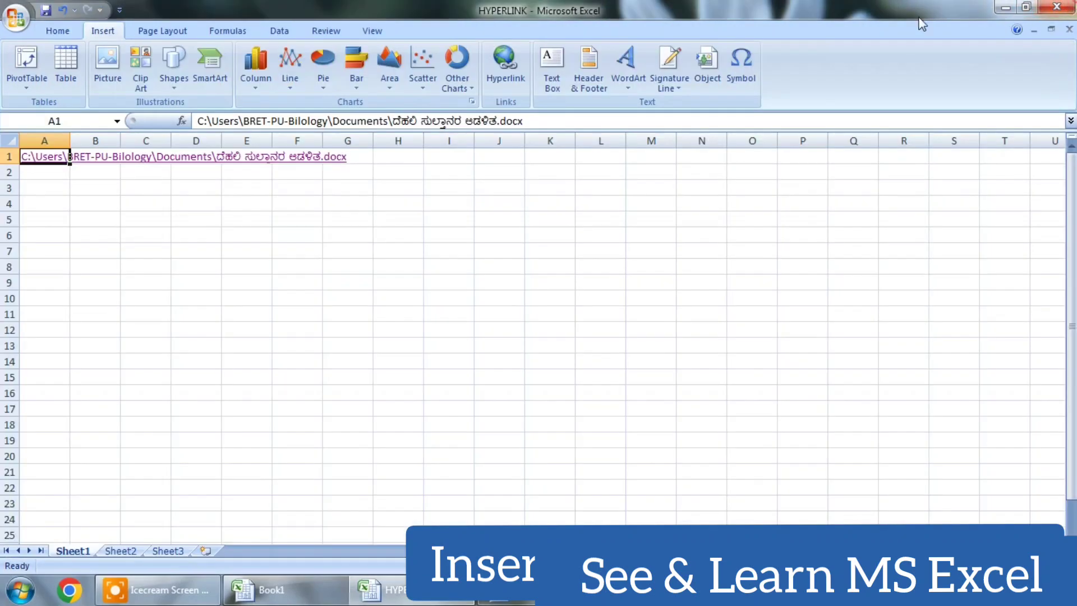
pyautogui.click(1058, 7)
# - Close Book1 without saving it and close the Word document that is still open
pyautogui.click(1073, 5)
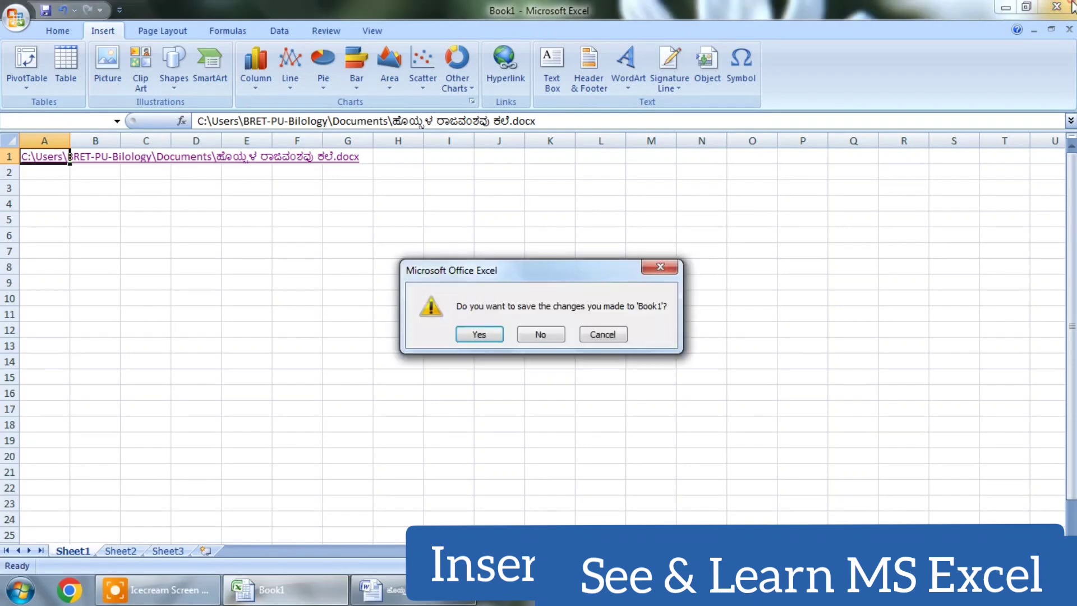
pyautogui.click(480, 337)
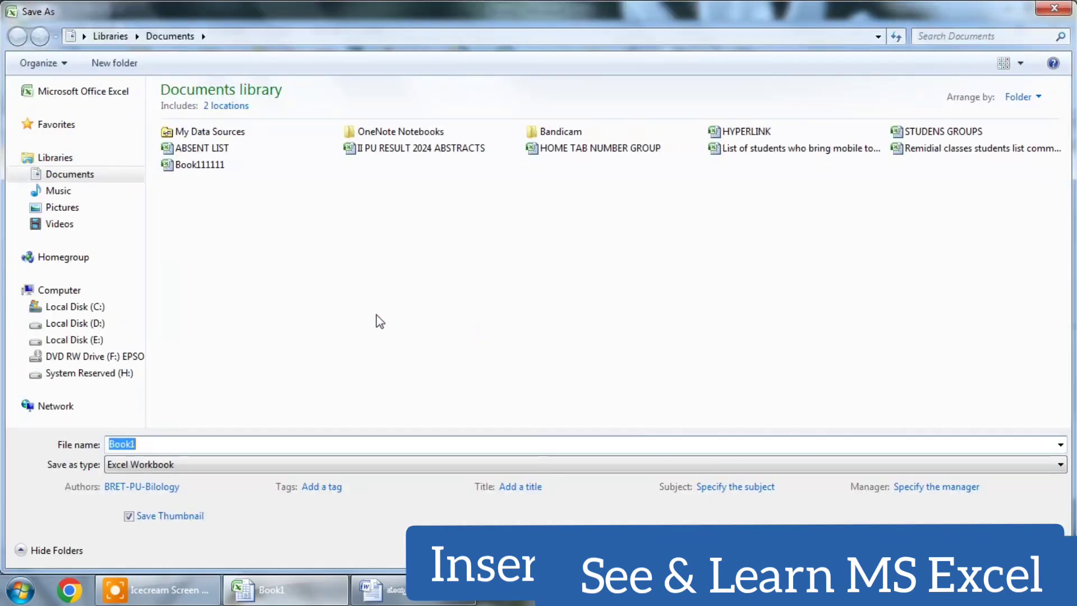
pyautogui.click(1055, 6)
pyautogui.click(544, 335)
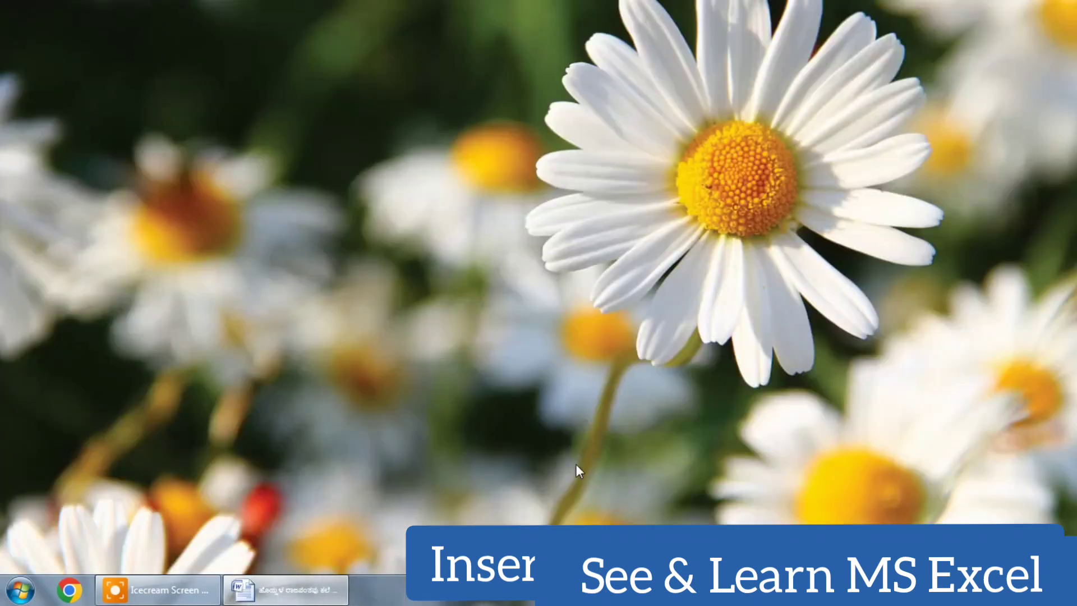
pyautogui.click(286, 589)
pyautogui.click(1069, 6)
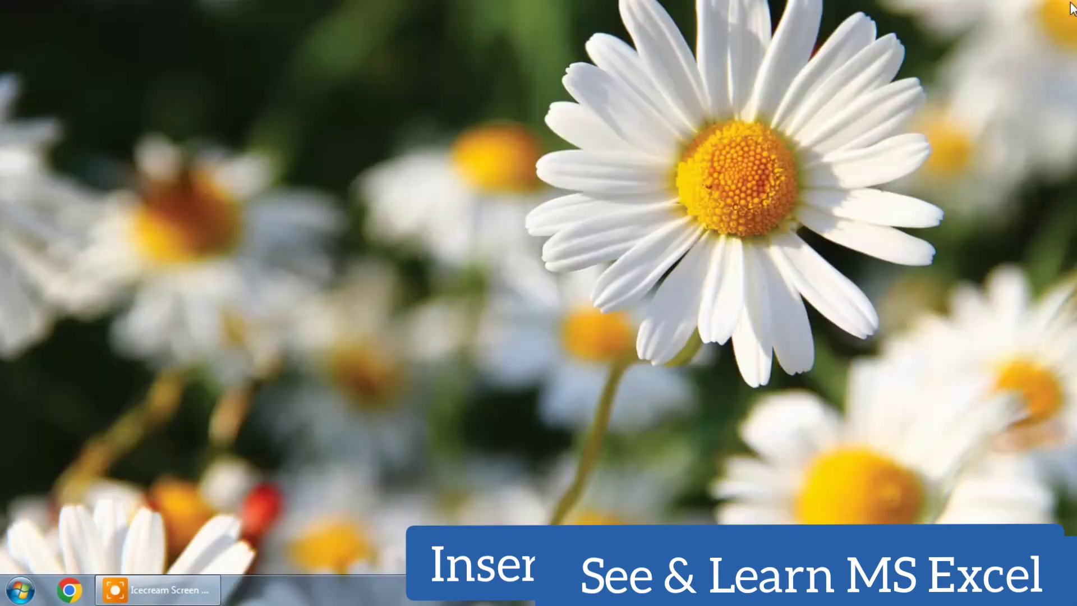
# - Start Excel with a blank workbook and hyperlink A1 to ಹೊಯ್ಸಳ ರಾಜವಂಶವು ಕಲೆ.docx in My Documents
pyautogui.click(19, 589)
pyautogui.click(108, 162)
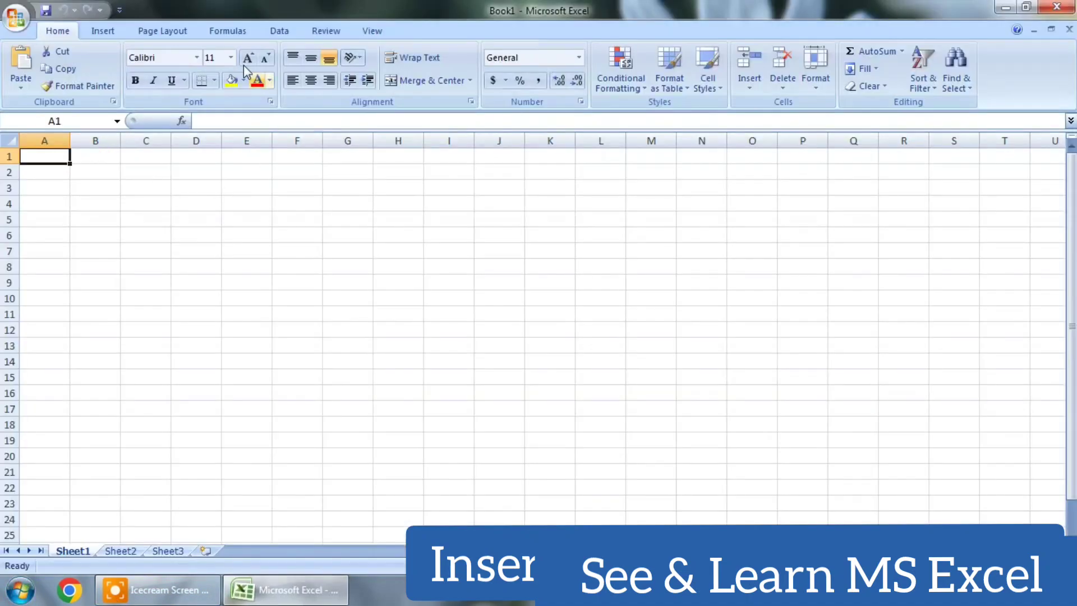
pyautogui.click(101, 30)
pyautogui.click(506, 67)
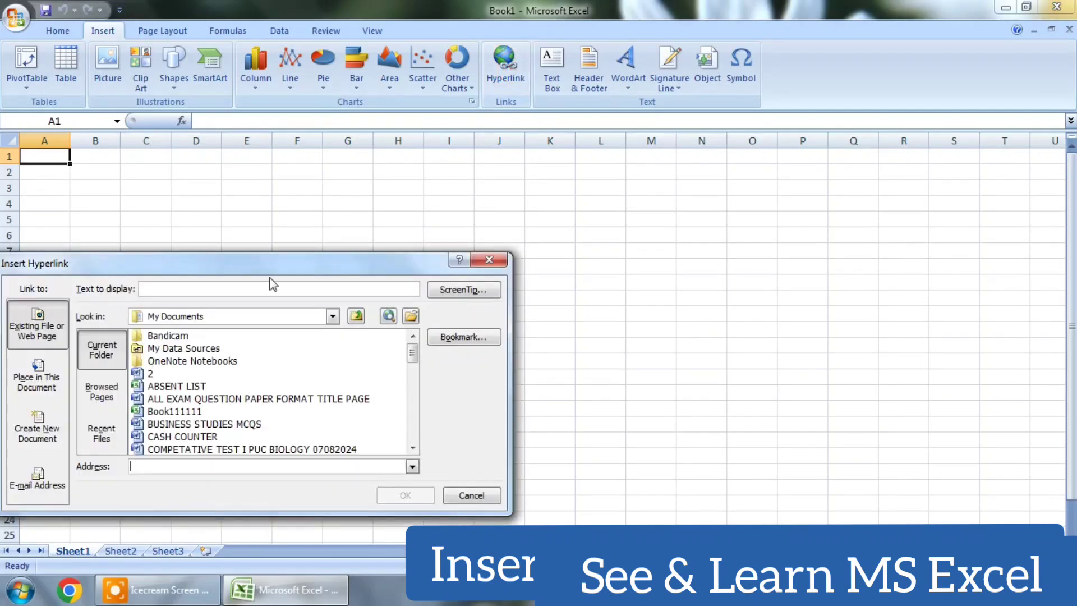
pyautogui.scroll(-10, 418, 393)
pyautogui.click(188, 437)
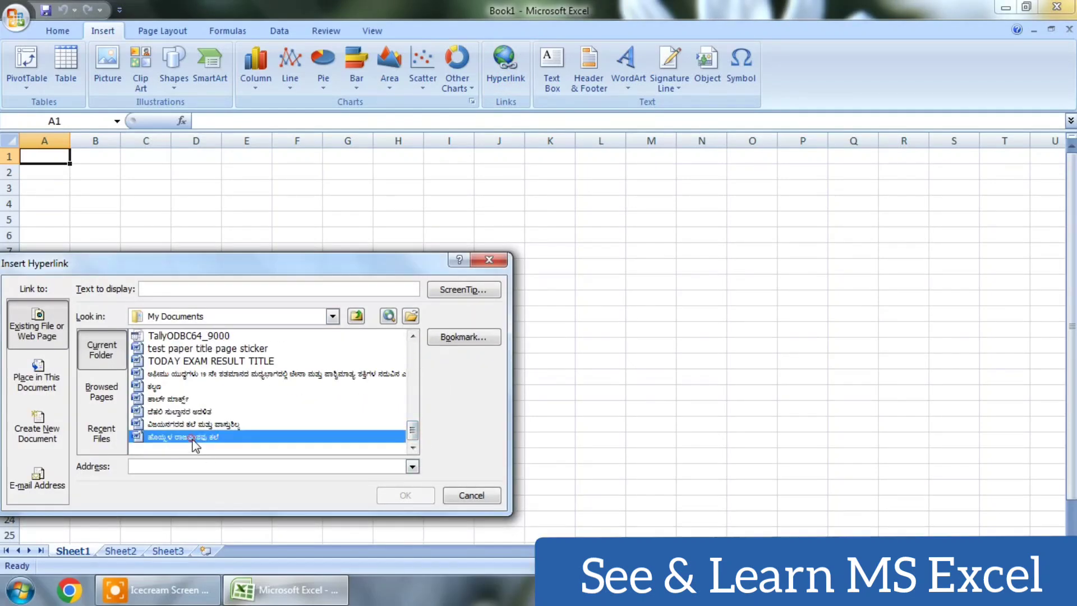
pyautogui.click(416, 493)
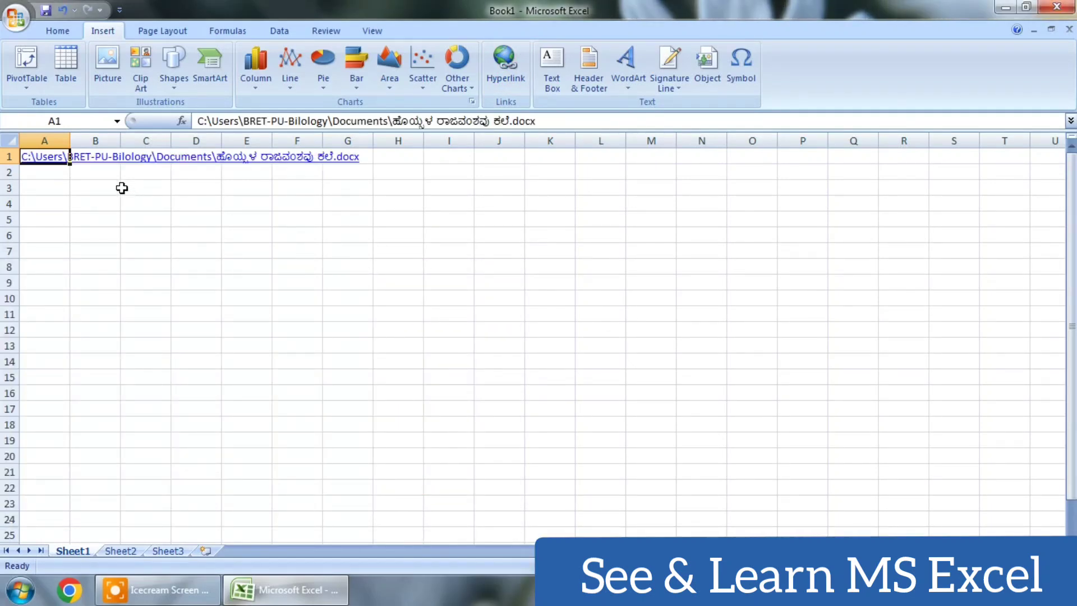
# - Test the new hyperlink in A1 by opening its target document, accepting the security notice
pyautogui.click(39, 162)
pyautogui.click(592, 359)
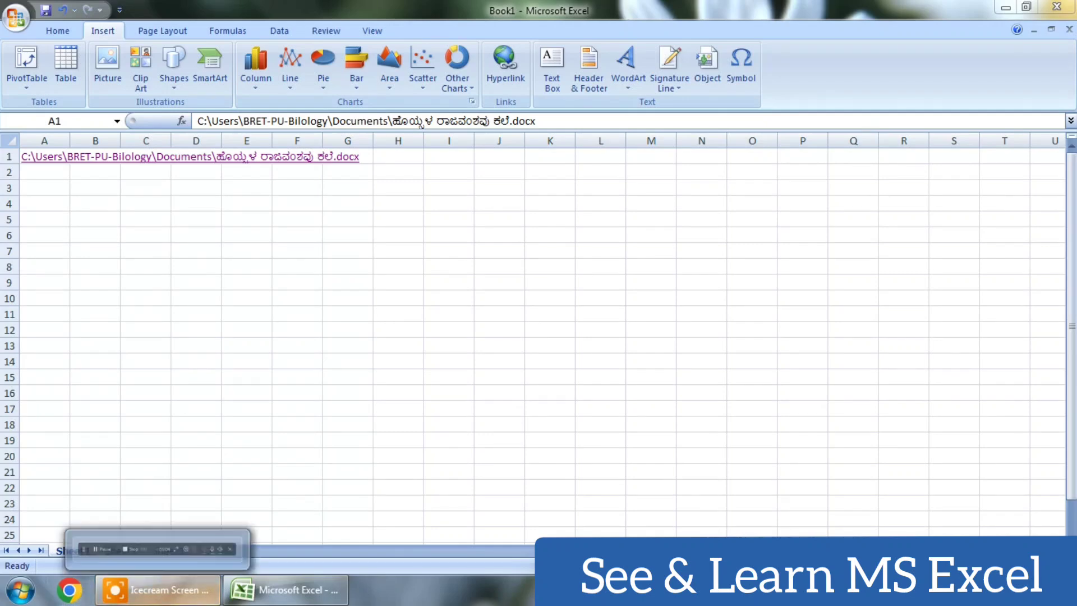
# - Switch to Chrome, search Google for "what is hyperlink in excel" and copy the opening definition from the AI Overview
pyautogui.click(67, 592)
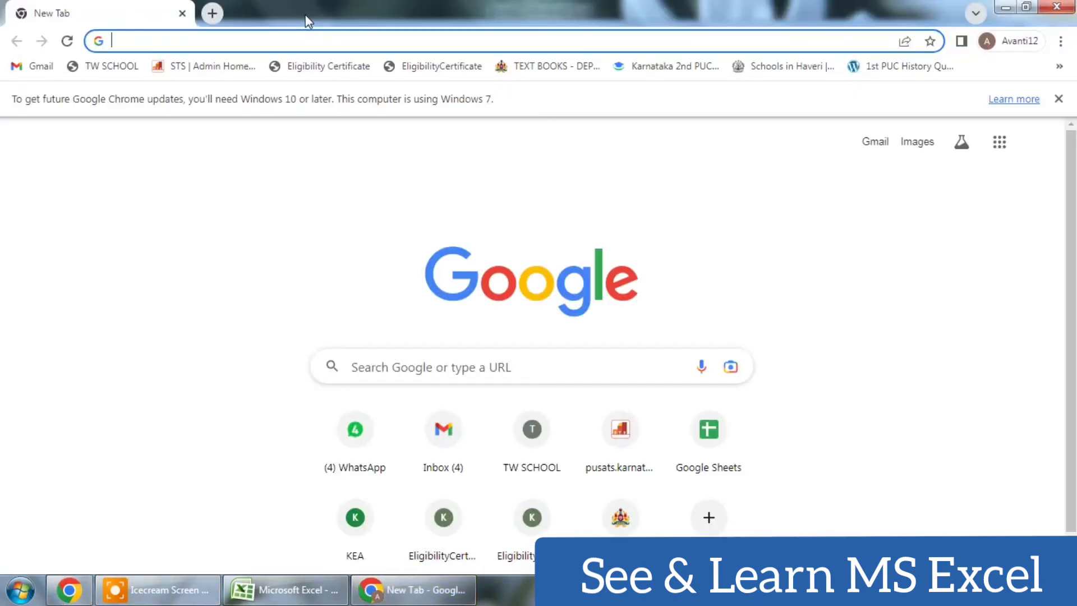
pyautogui.click(302, 43)
pyautogui.click(257, 70)
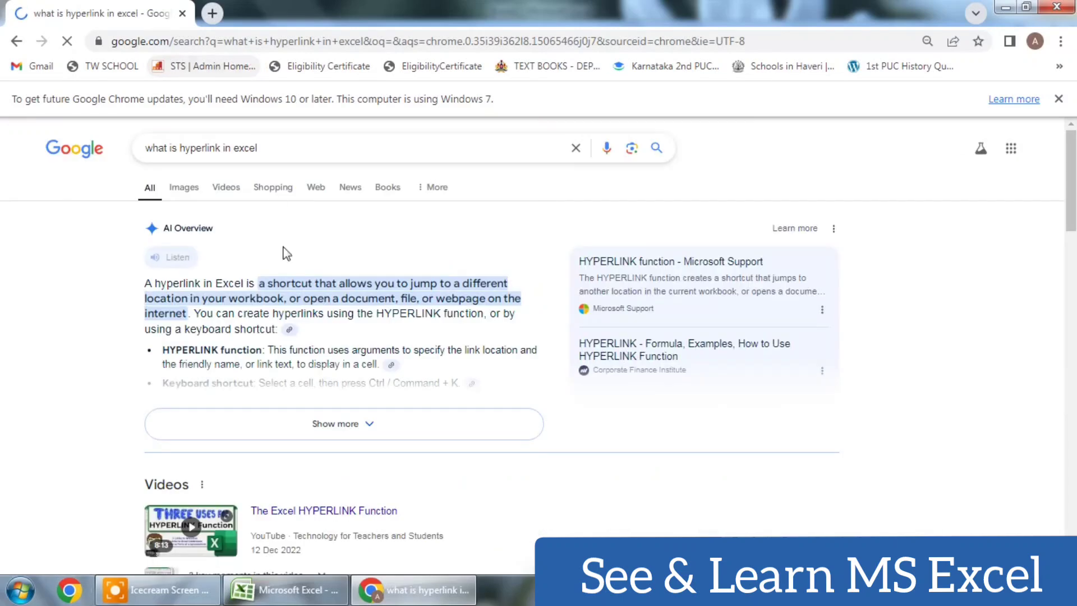
pyautogui.moveTo(276, 329); pyautogui.dragTo(135, 289)
pyautogui.hotkey('ctrl', 'c')
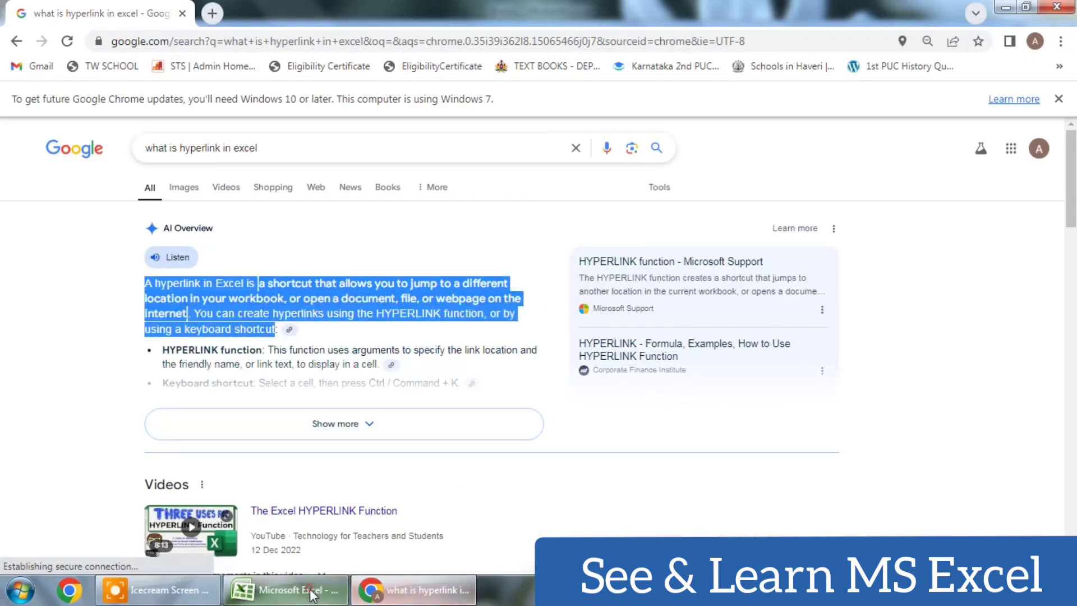
# - Switch back to the Excel workbook and paste the copied hyperlink definition into cell A3
pyautogui.click(287, 590)
pyautogui.click(51, 192)
pyautogui.hotkey('ctrl', 'v')
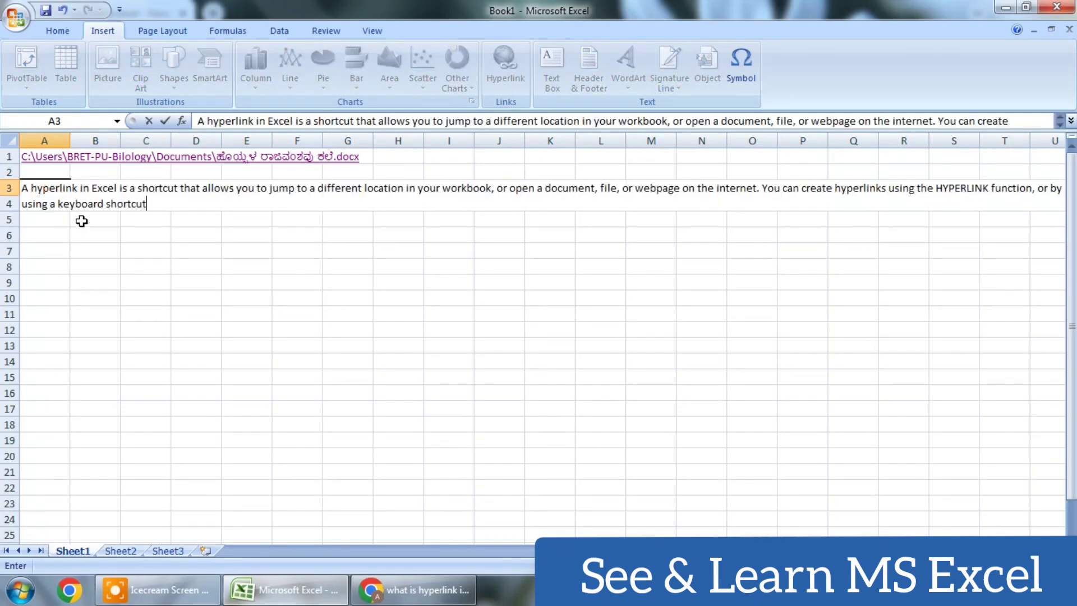
pyautogui.hotkey('ctrl', 's')
pyautogui.press('Escape')
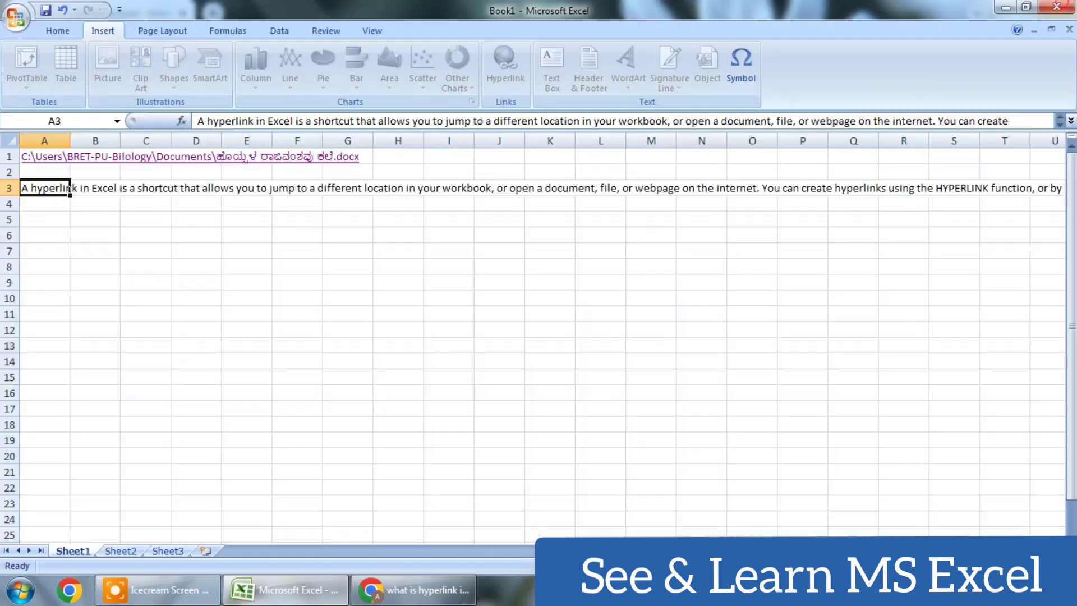
# - Make row 3, which holds the pasted definition, about four times as tall
pyautogui.moveTo(12, 195); pyautogui.dragTo(24, 241)
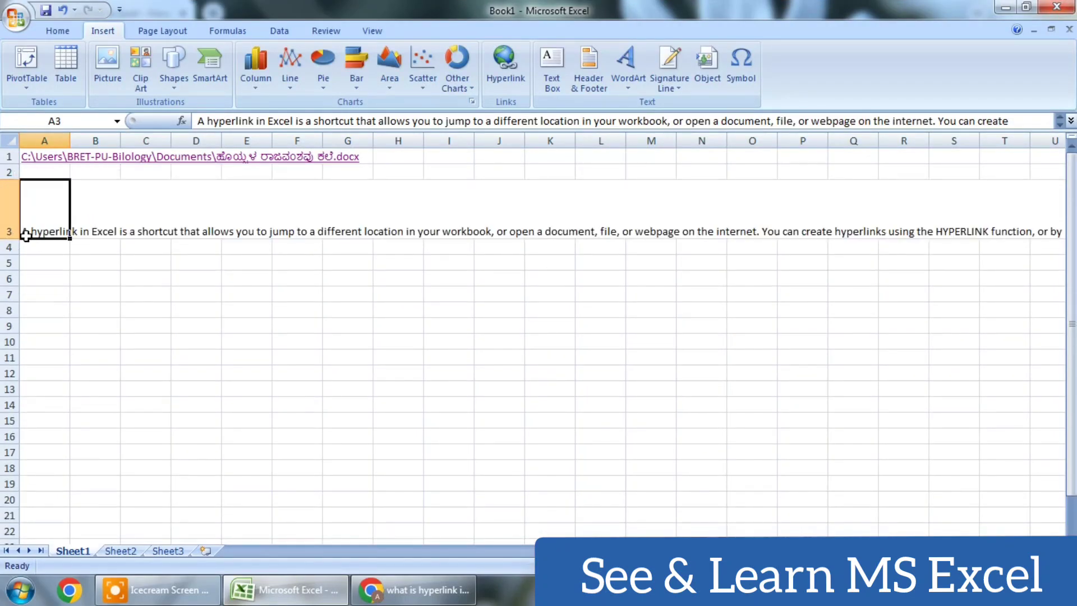
pyautogui.click(910, 232)
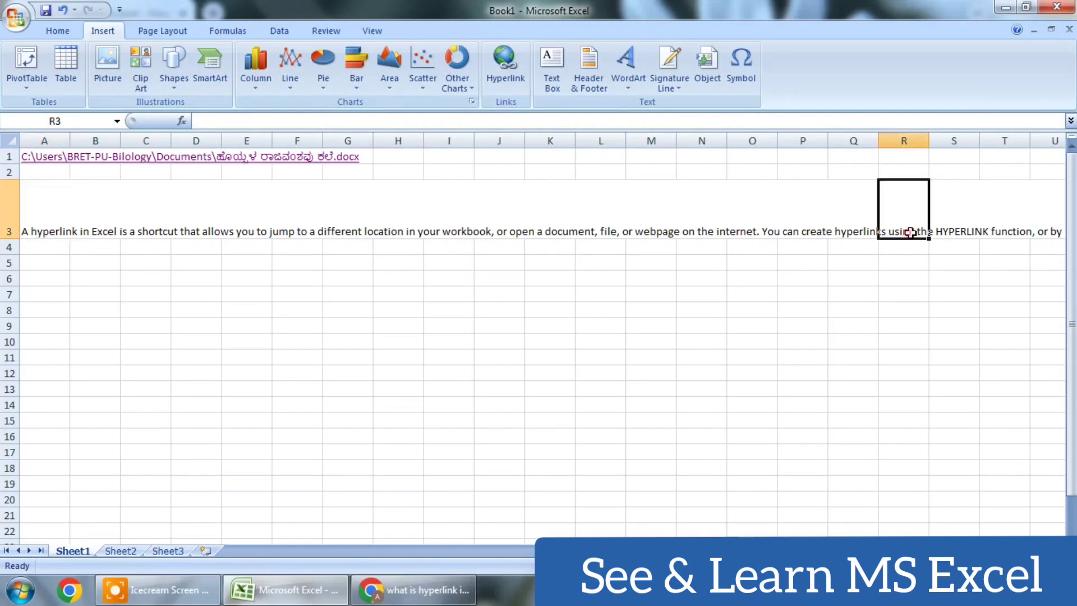
pyautogui.click(617, 236)
# - Close Book1 without saving its changes and close the Chrome window with the Google search
pyautogui.click(1057, 6)
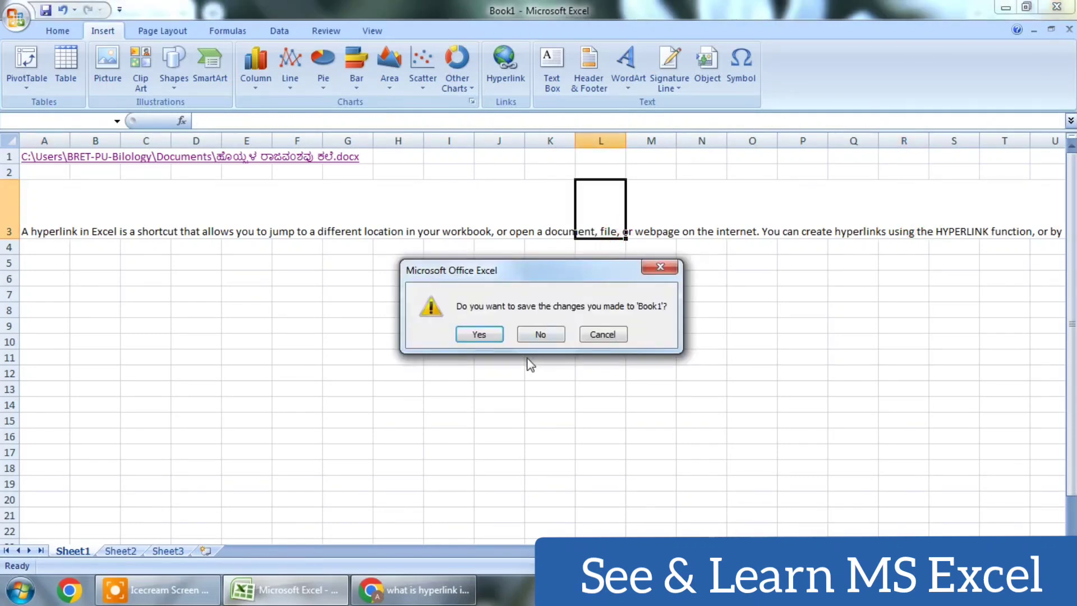
pyautogui.click(520, 337)
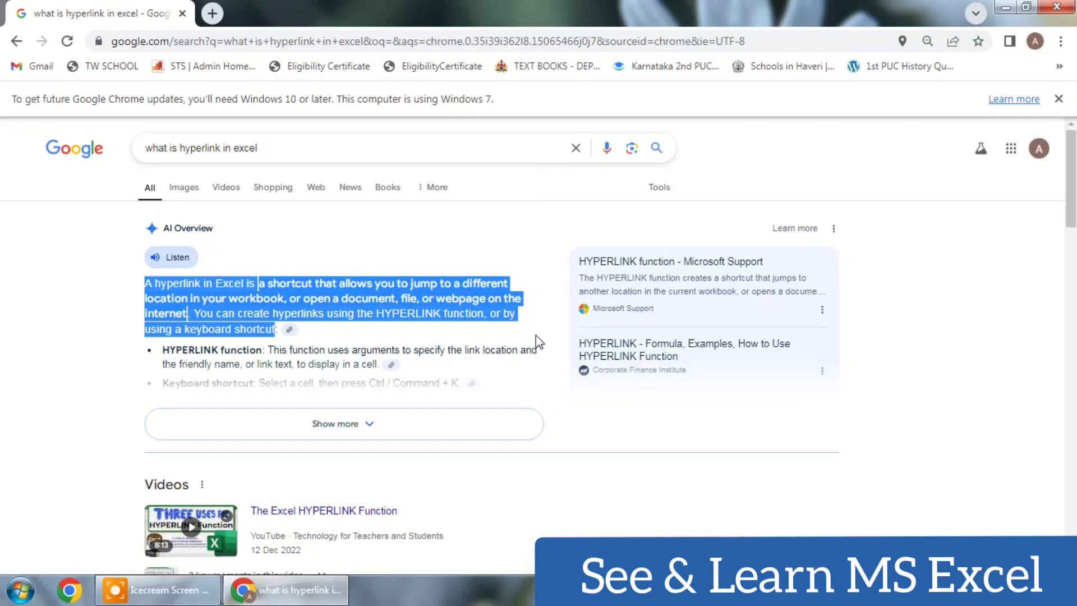
pyautogui.hotkey('alt', 'F4')
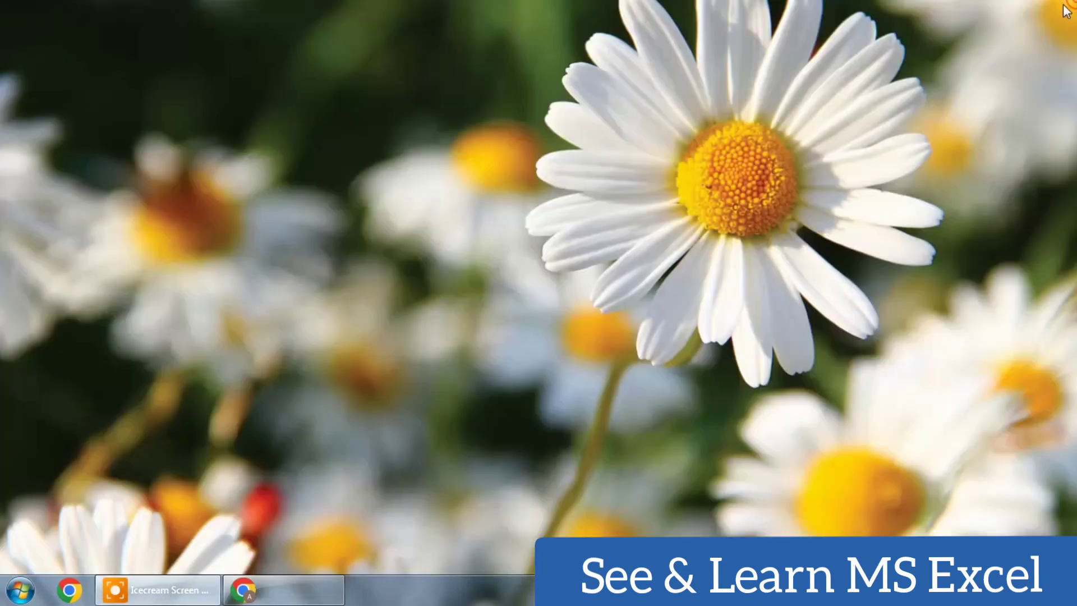
# - Start Excel with a blank workbook and insert a text box across B2:K4 reading "INSERT A TEXT"
pyautogui.click(22, 589)
pyautogui.click(83, 168)
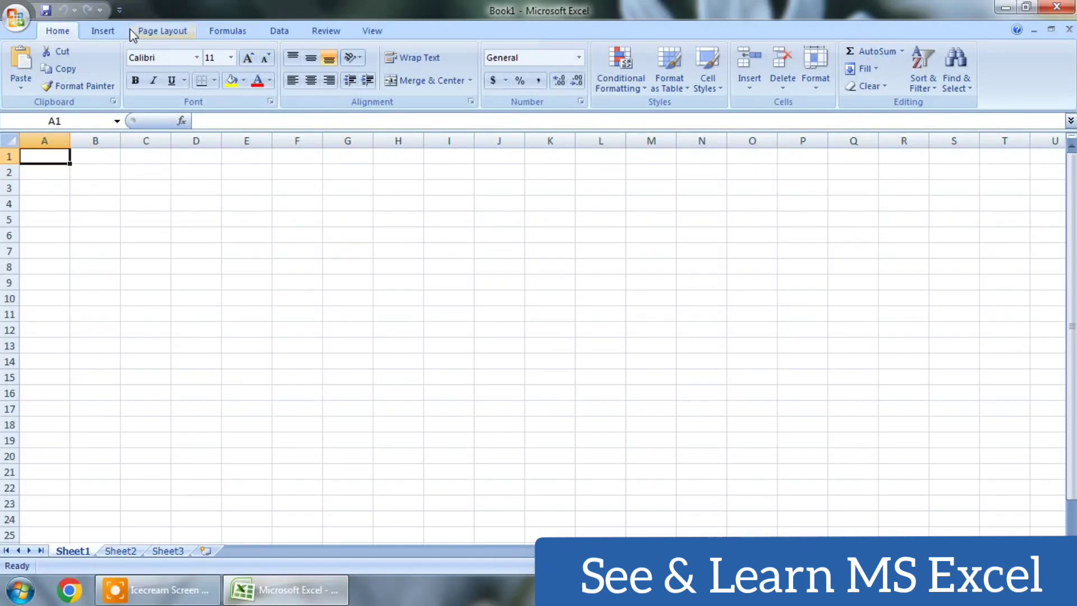
pyautogui.click(106, 30)
pyautogui.click(553, 69)
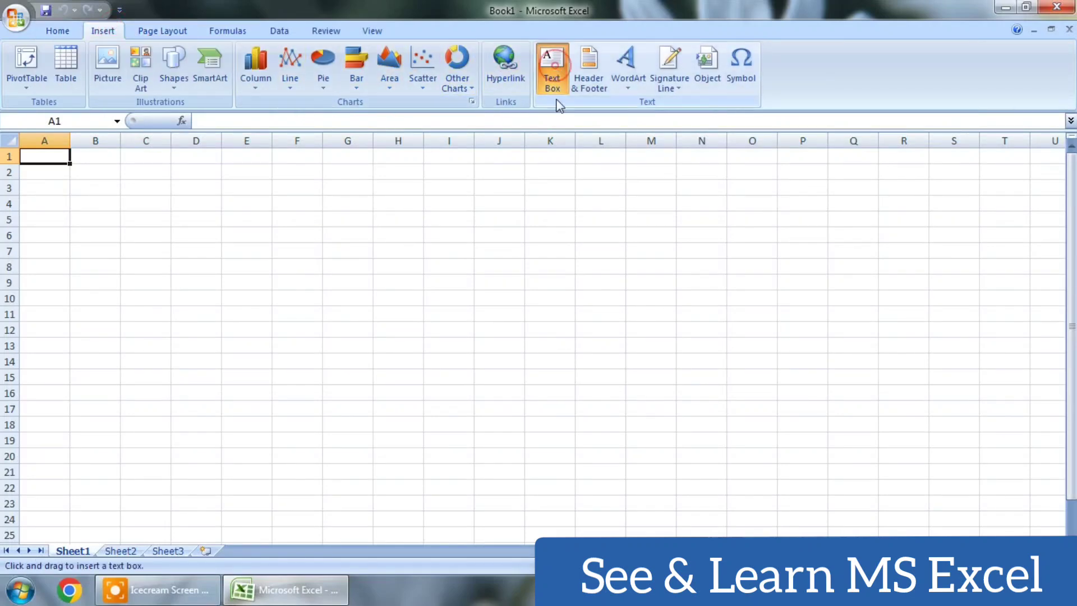
pyautogui.moveTo(50, 176)
pyautogui.mouseDown()
pyautogui.moveTo(67, 199)
pyautogui.moveTo(500, 241)
pyautogui.moveTo(553, 233)
pyautogui.mouseUp()
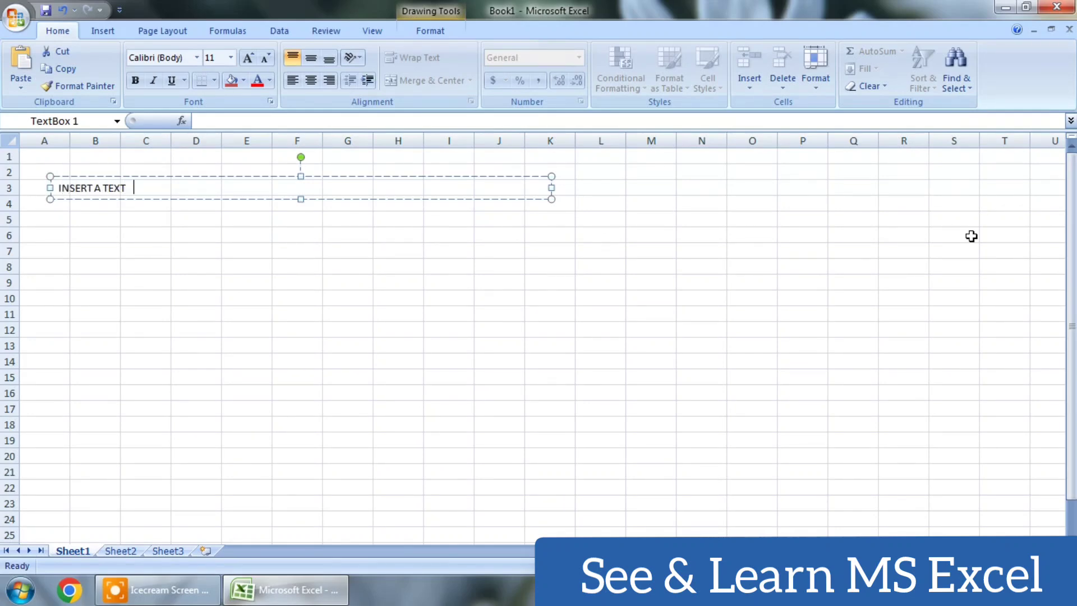
pyautogui.click(189, 298)
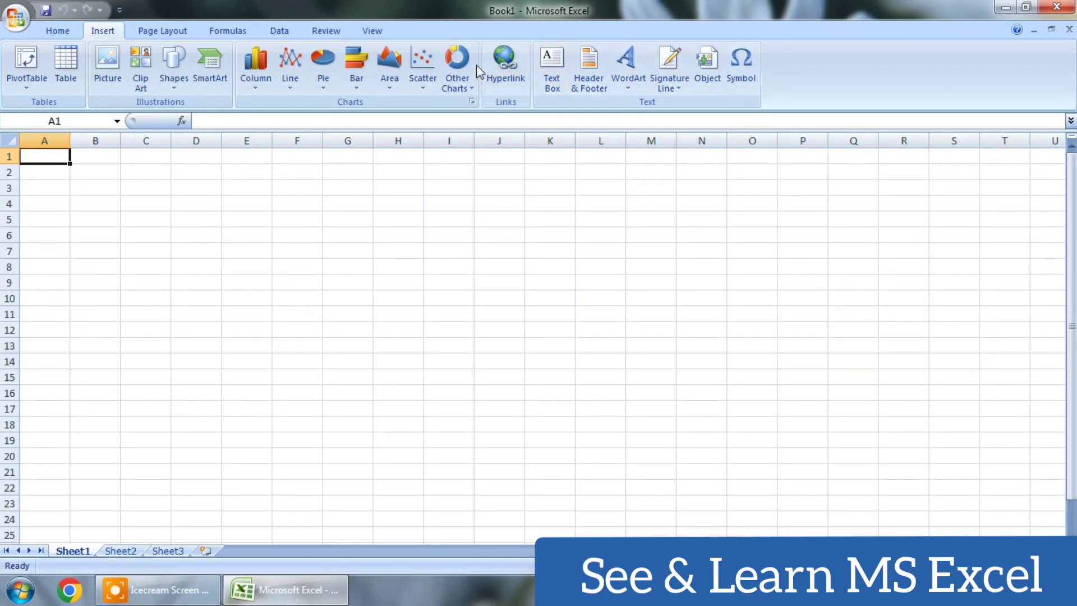
# - Insert a text box across columns G to L near row 7 and fill it with "INSERT A TEXT"
pyautogui.click(552, 67)
pyautogui.click(332, 239)
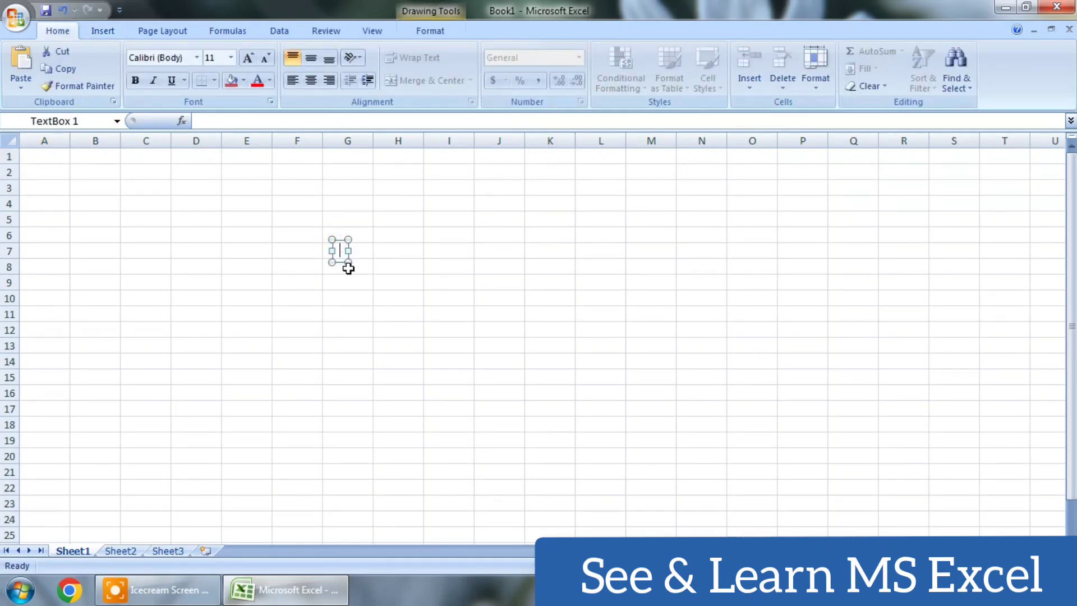
pyautogui.moveTo(349, 269); pyautogui.dragTo(584, 324)
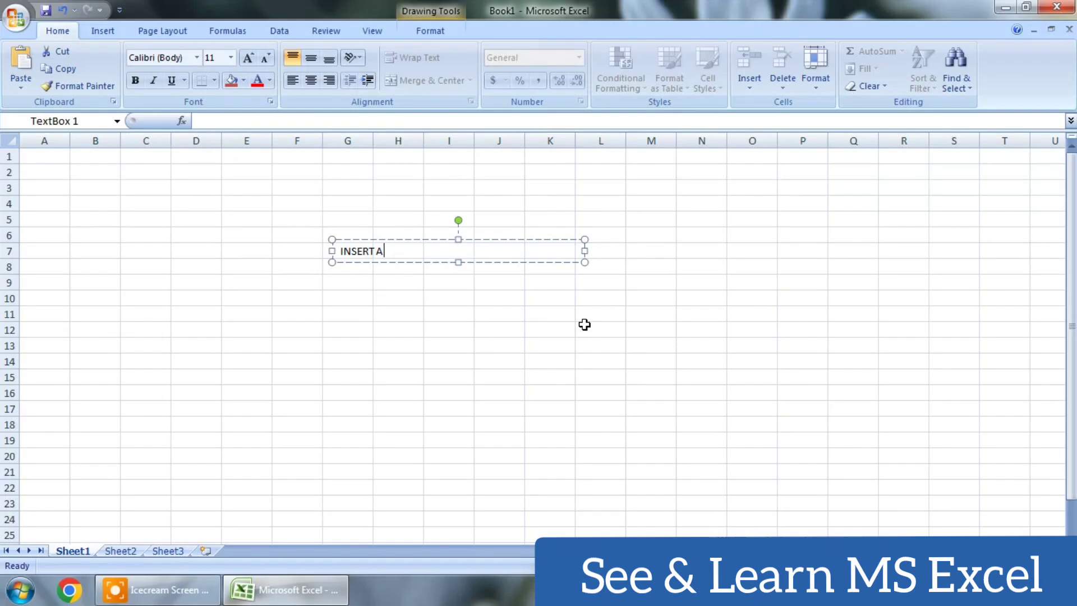
pyautogui.click(584, 324)
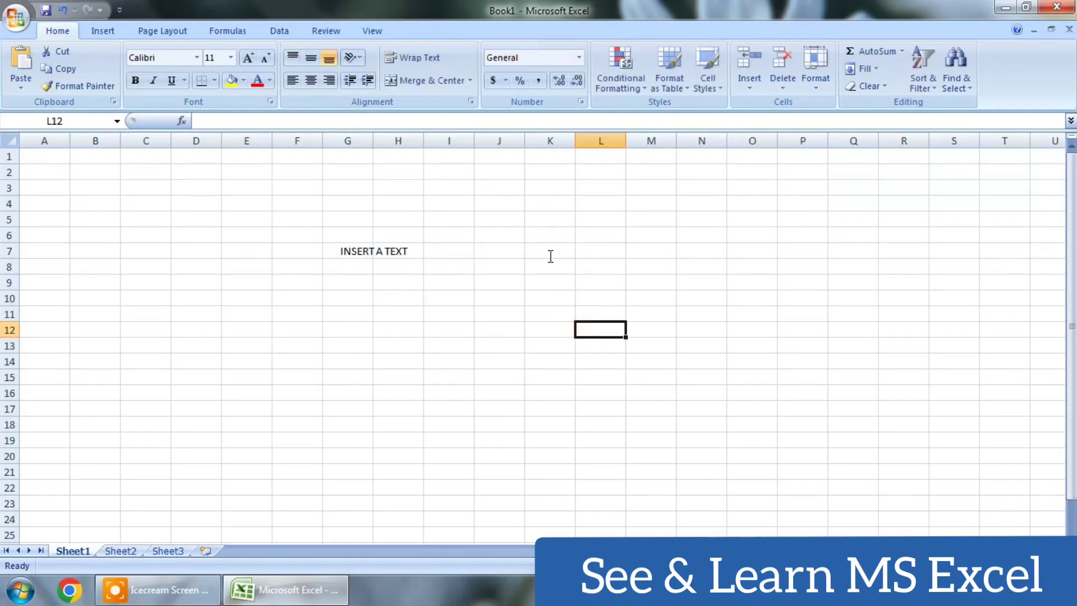
# - Delete the text box reading "INSERT A TEXT" from the sheet
pyautogui.click(551, 255)
pyautogui.press('Escape')
pyautogui.press('Delete')
# - Add a page header to the sheet with the centered text "TITLE"
pyautogui.click(558, 297)
pyautogui.click(102, 31)
pyautogui.click(589, 66)
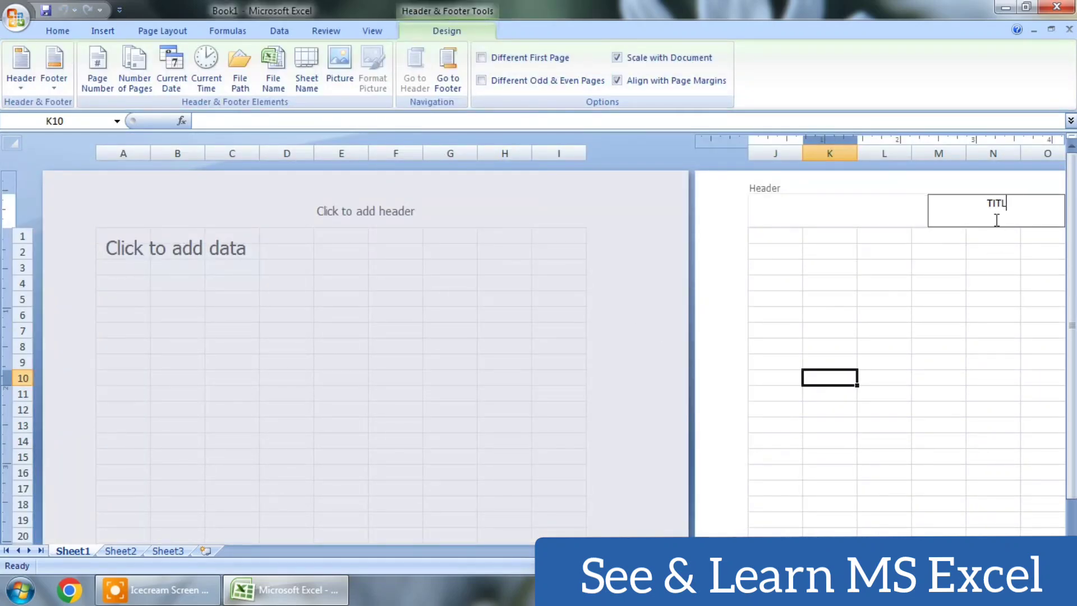
pyautogui.press('Escape')
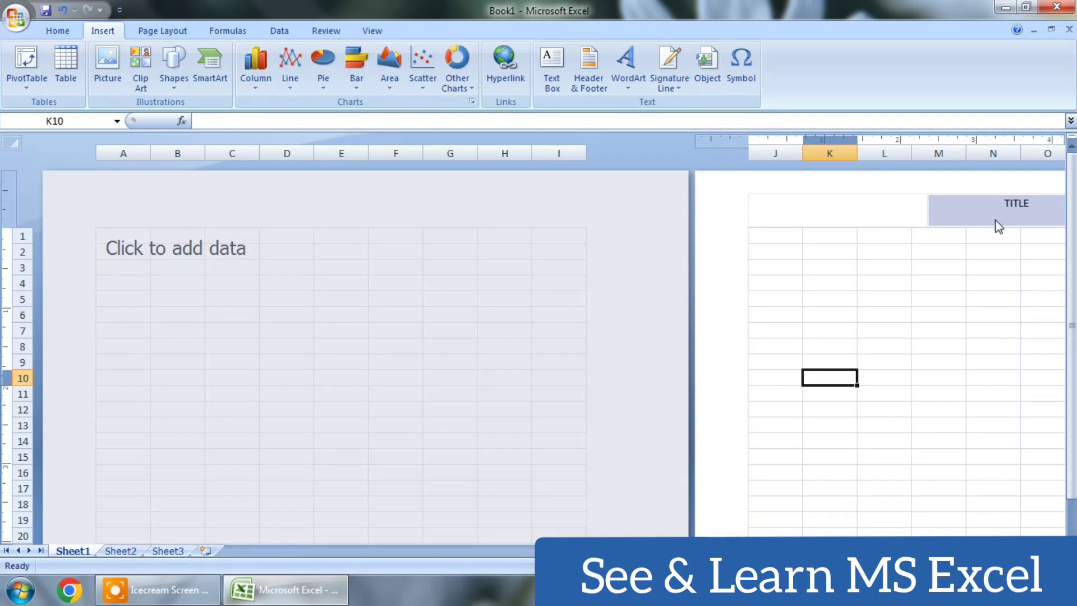
# - Examine the page layout from the footer areas back up to the "TITLE" header, viewing several pages side by side
pyautogui.scroll(-10, 799, 296)
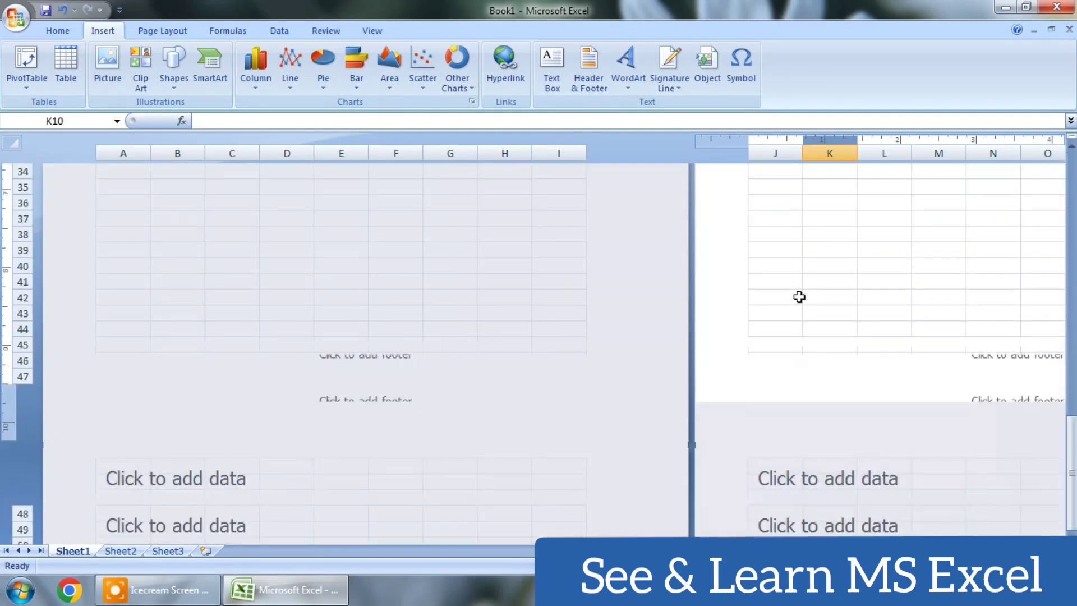
pyautogui.scroll(-9, 799, 297)
pyautogui.scroll(8, 800, 297)
pyautogui.scroll(-3, 800, 297)
pyautogui.scroll(5, 800, 297)
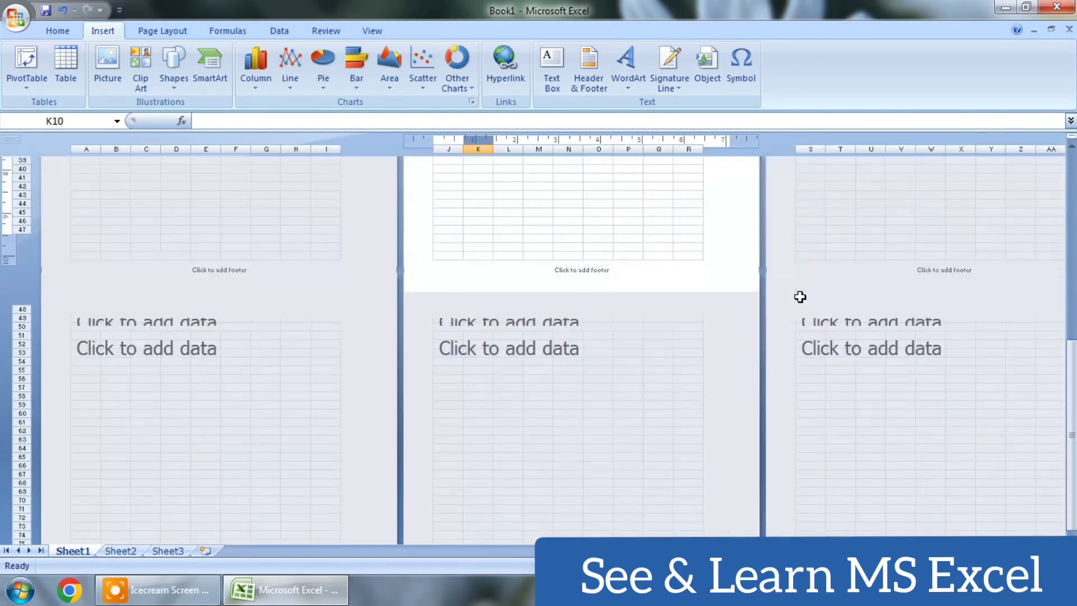
pyautogui.scroll(8, 800, 297)
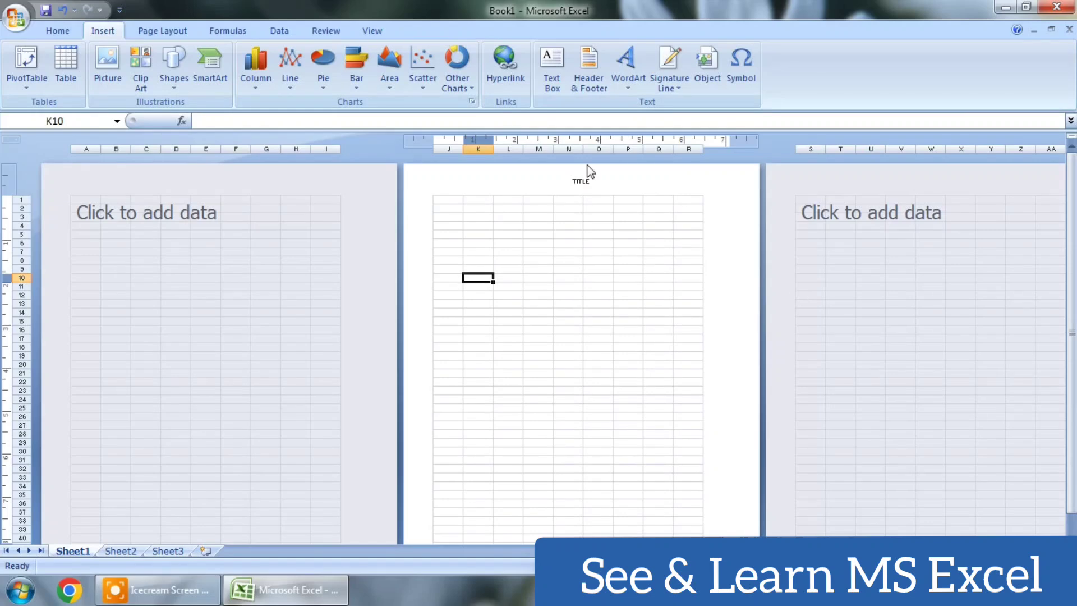
pyautogui.click(581, 178)
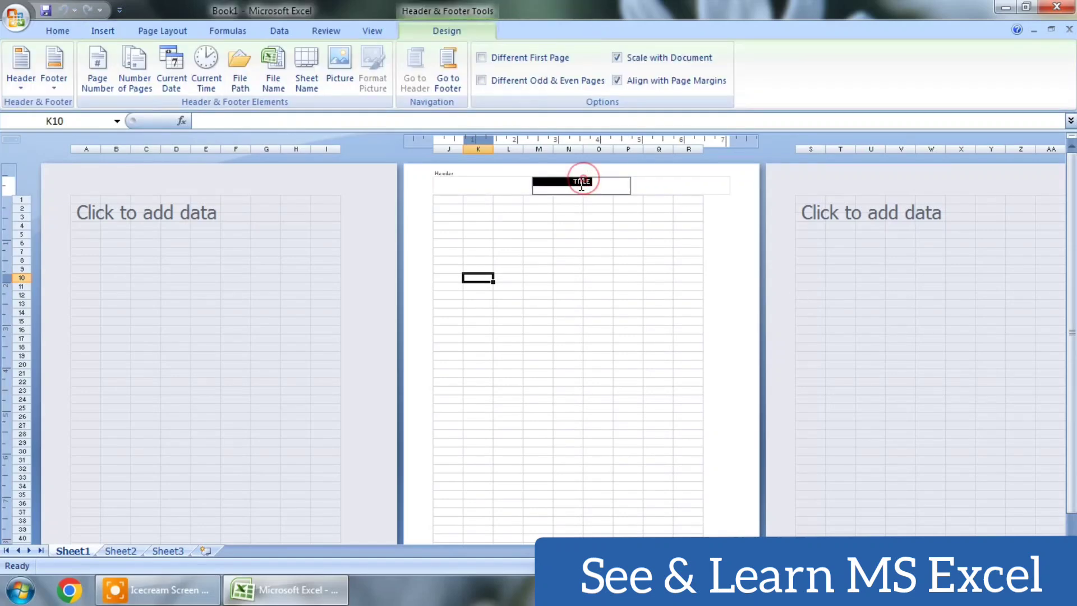
pyautogui.click(103, 37)
pyautogui.click(167, 33)
pyautogui.click(599, 311)
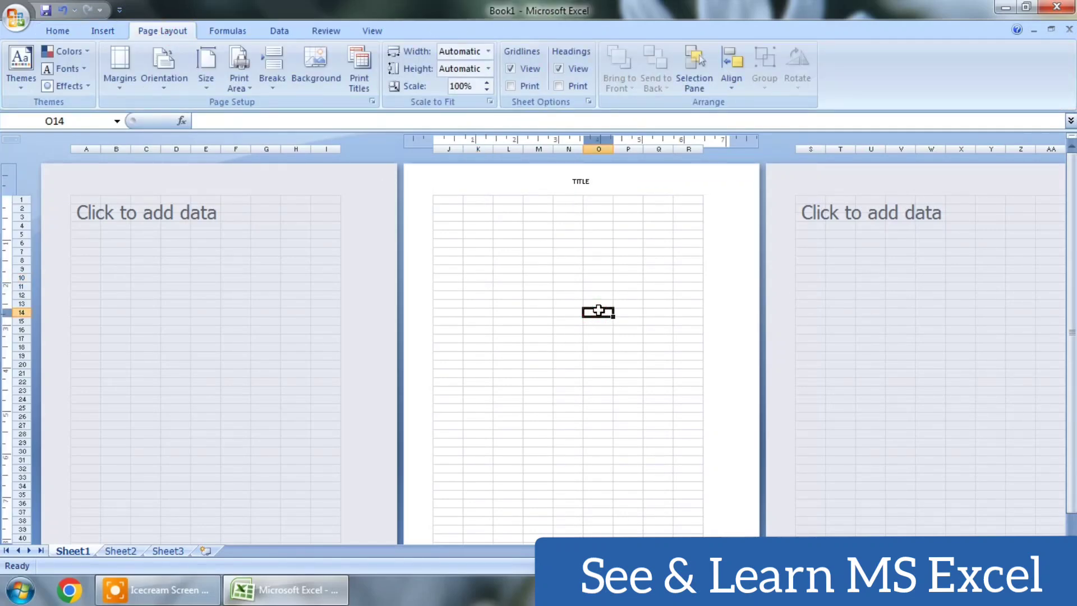
pyautogui.click(228, 31)
pyautogui.click(169, 32)
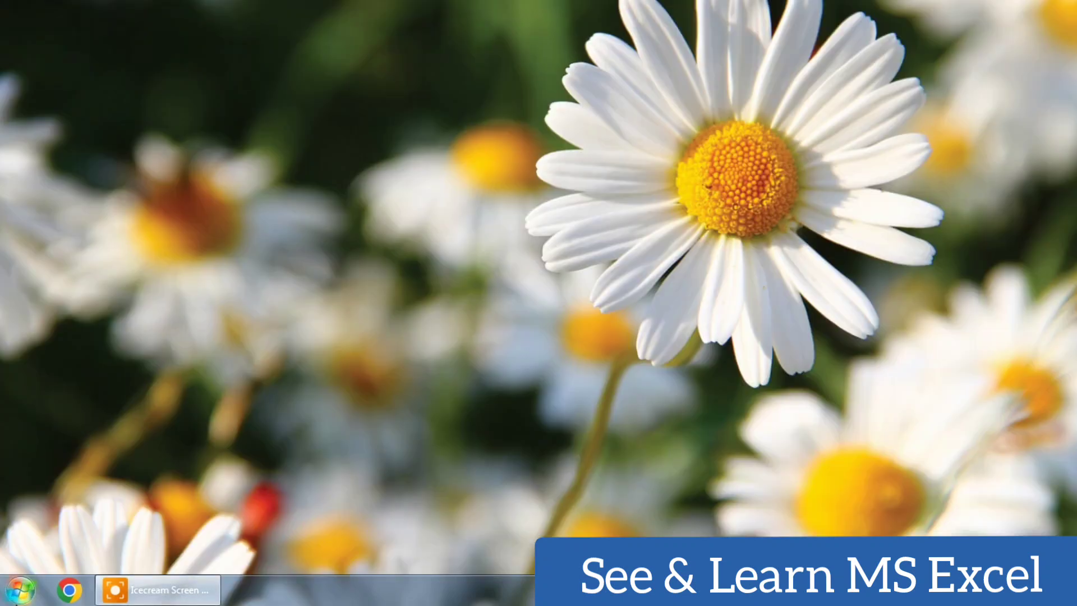
# - Start Excel with a blank workbook and insert WordArt in the first gallery style reading "MY SCHOOL"
pyautogui.click(20, 592)
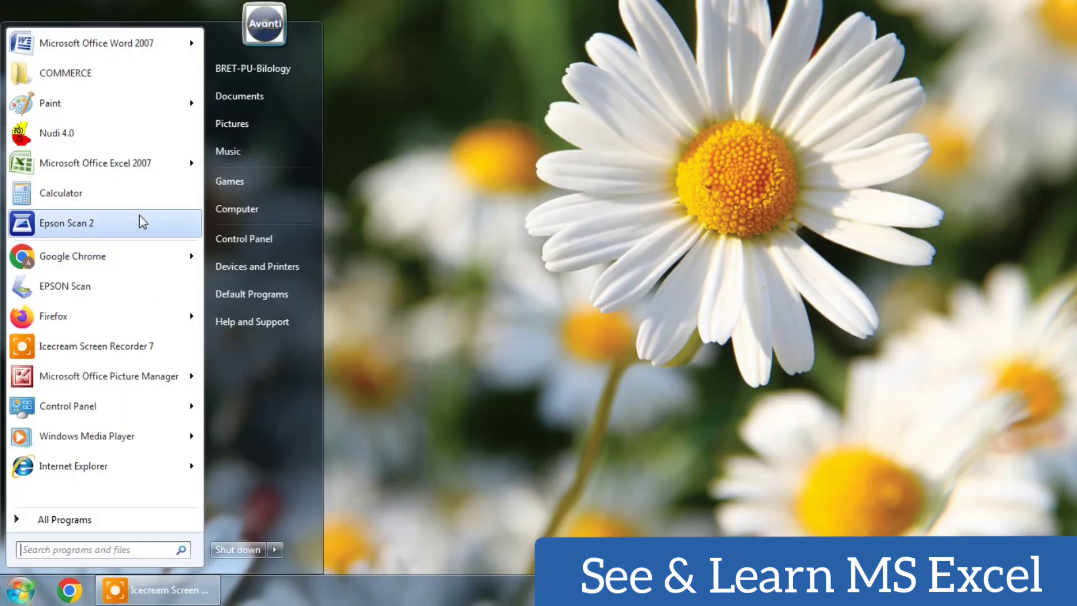
pyautogui.click(126, 164)
pyautogui.click(106, 31)
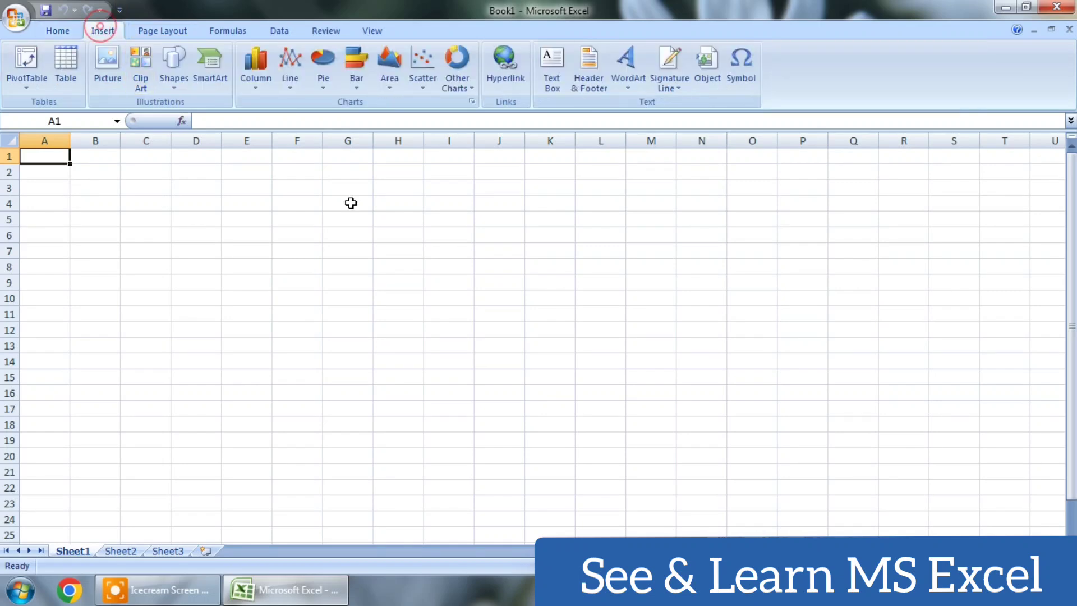
pyautogui.click(629, 84)
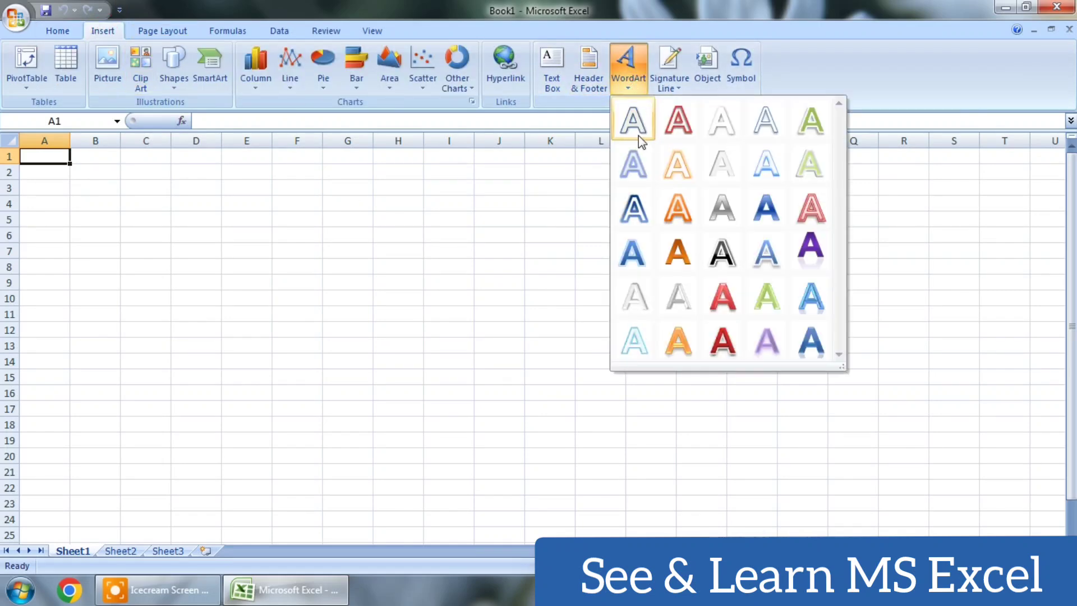
pyautogui.click(636, 120)
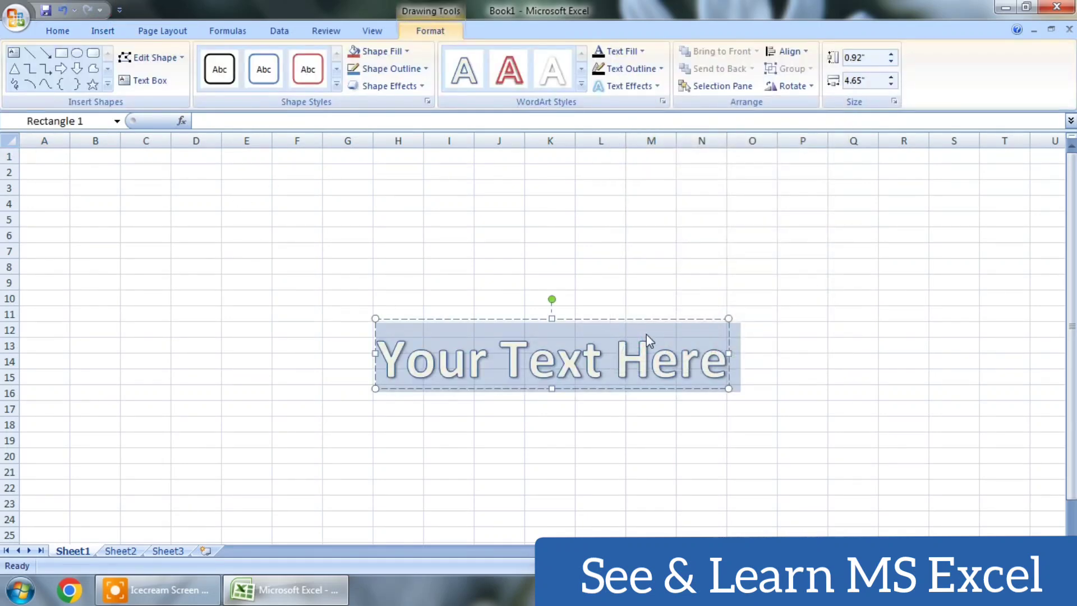
pyautogui.write('MY SCHO')
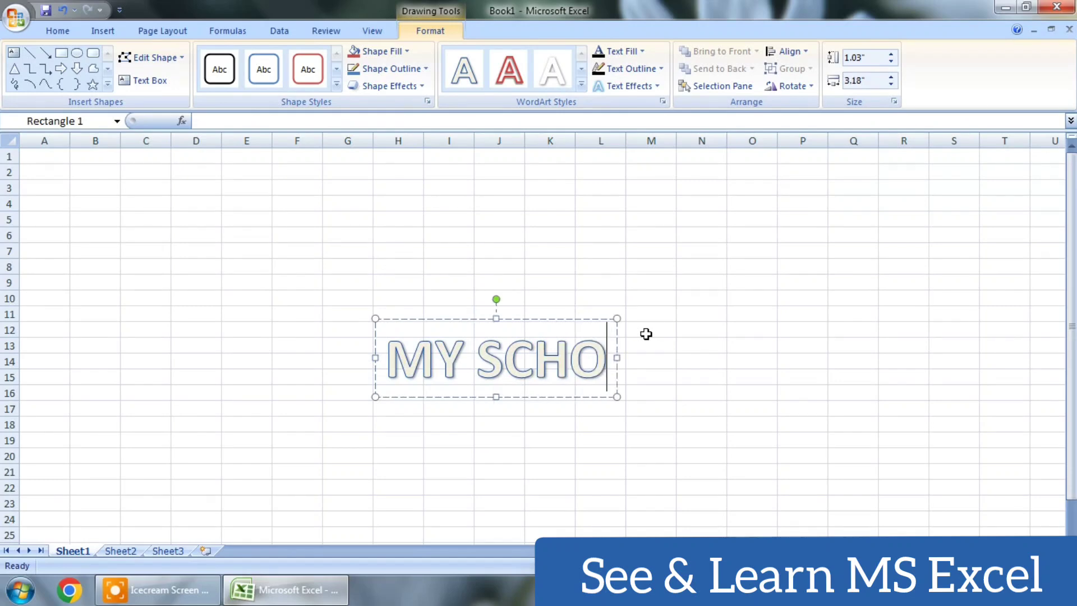
pyautogui.write('OL')
# - Delete the "MY SCHOOL" WordArt and select cell F7
pyautogui.click(693, 397)
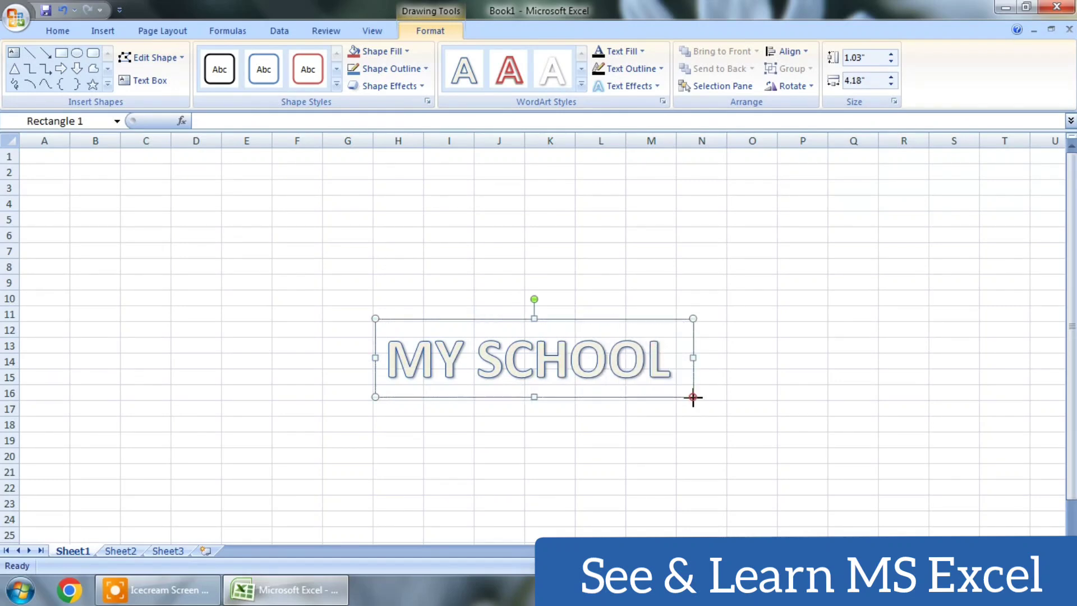
pyautogui.press('Delete')
pyautogui.click(632, 405)
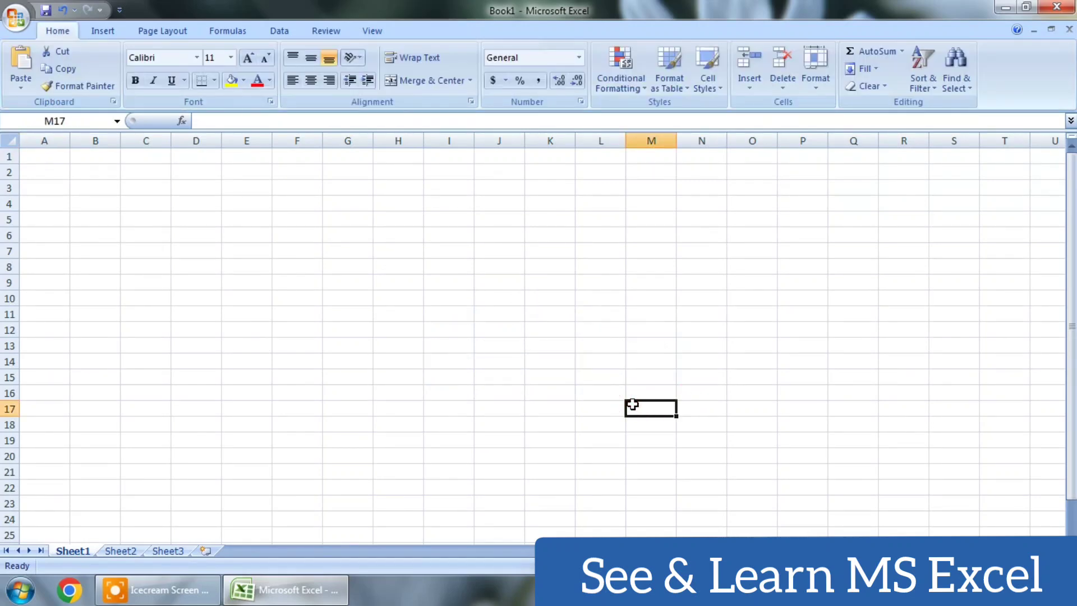
pyautogui.click(306, 248)
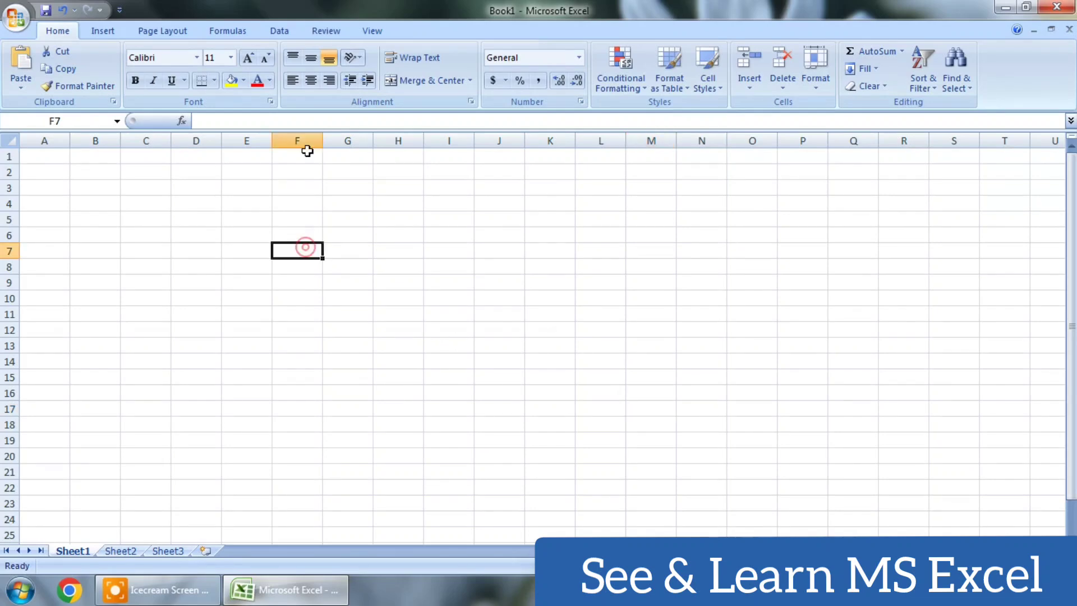
# - Insert WordArt in the red outlined style from the gallery's first row, reading "MY COLLEGE"
pyautogui.click(103, 31)
pyautogui.click(630, 79)
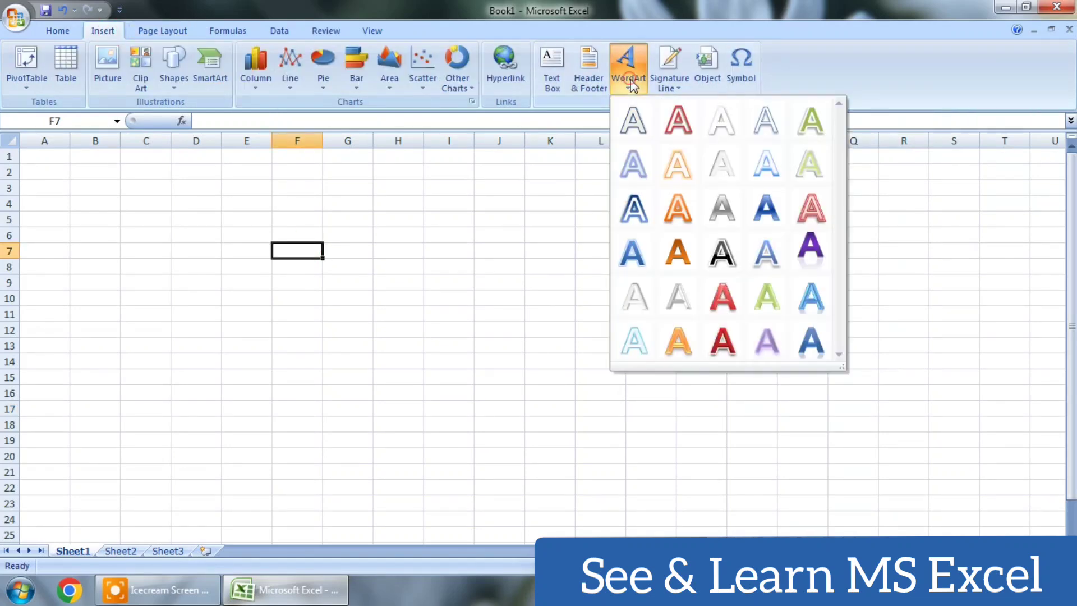
pyautogui.click(675, 125)
pyautogui.write('MY C')
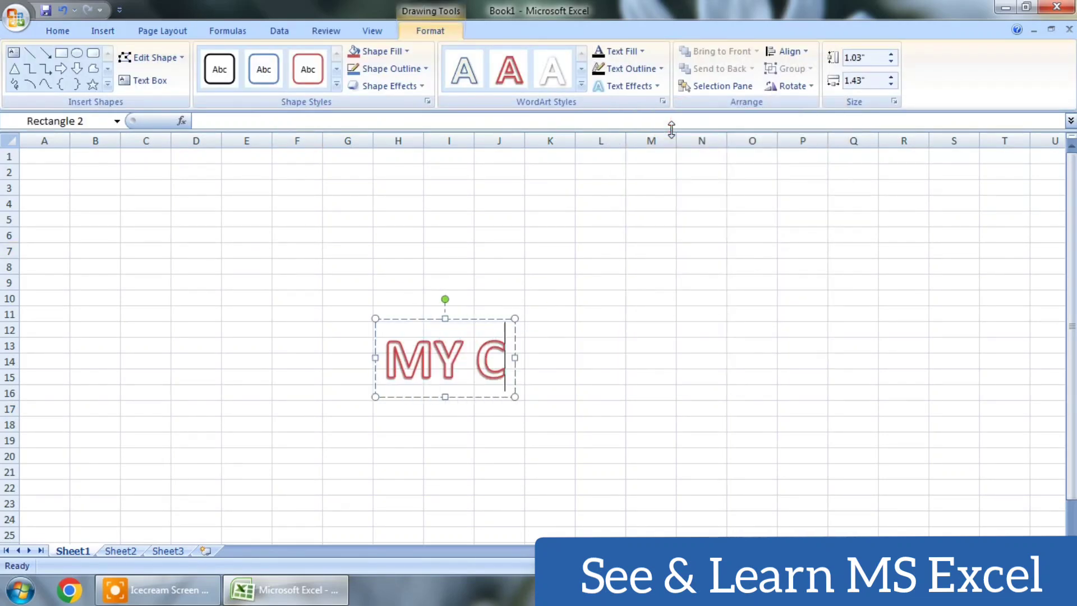
pyautogui.write('OLLEGE')
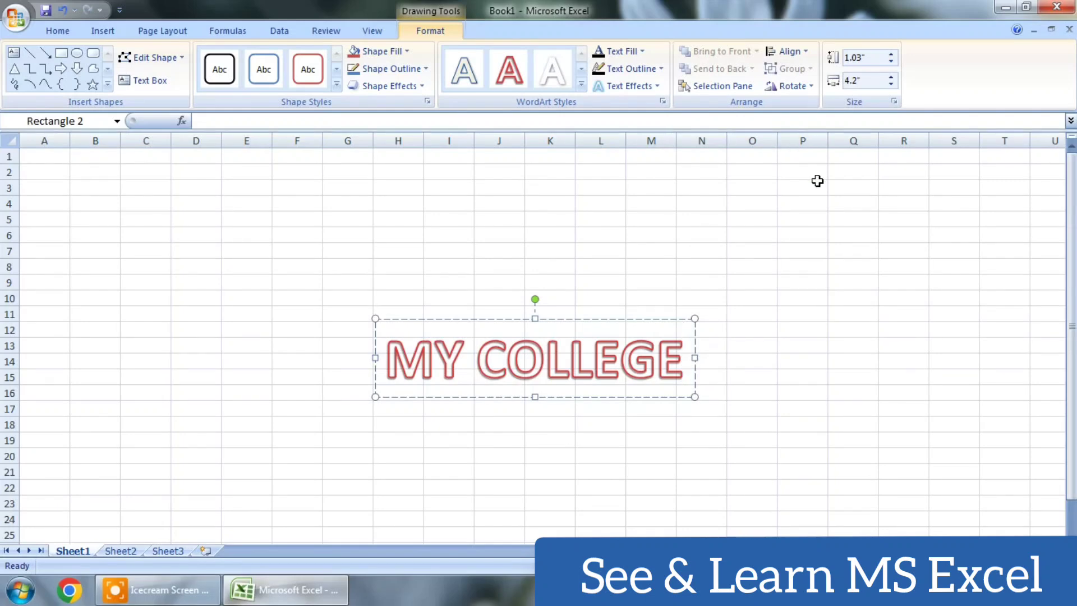
pyautogui.click(808, 348)
# - Draw a 5-point star about 1.2" high and 1.21" wide just after the "MY COLLEGE" WordArt
pyautogui.click(656, 373)
pyautogui.click(93, 84)
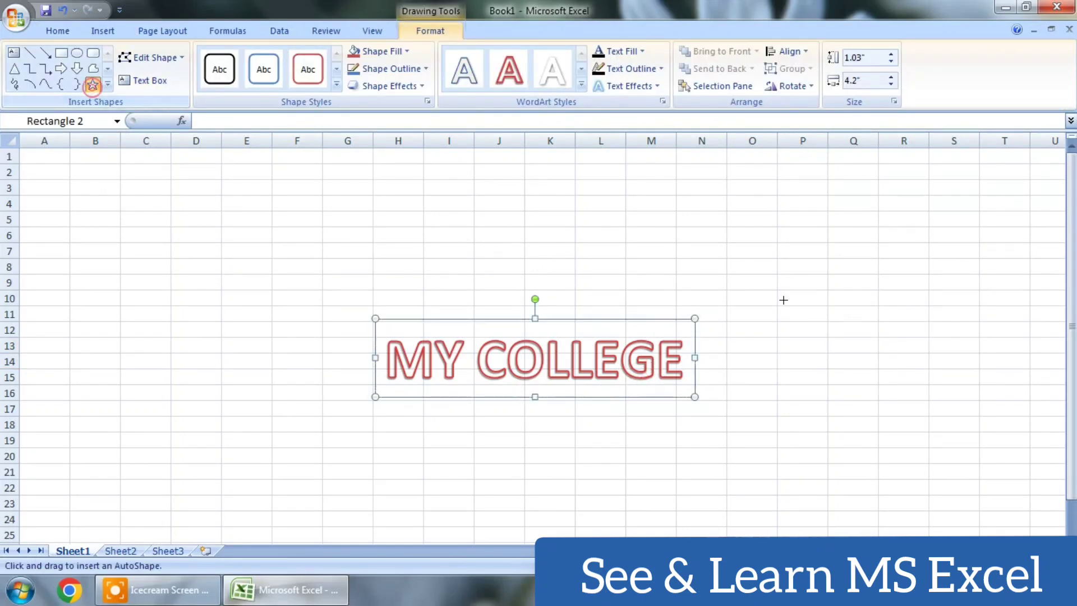
pyautogui.moveTo(714, 317); pyautogui.dragTo(808, 404)
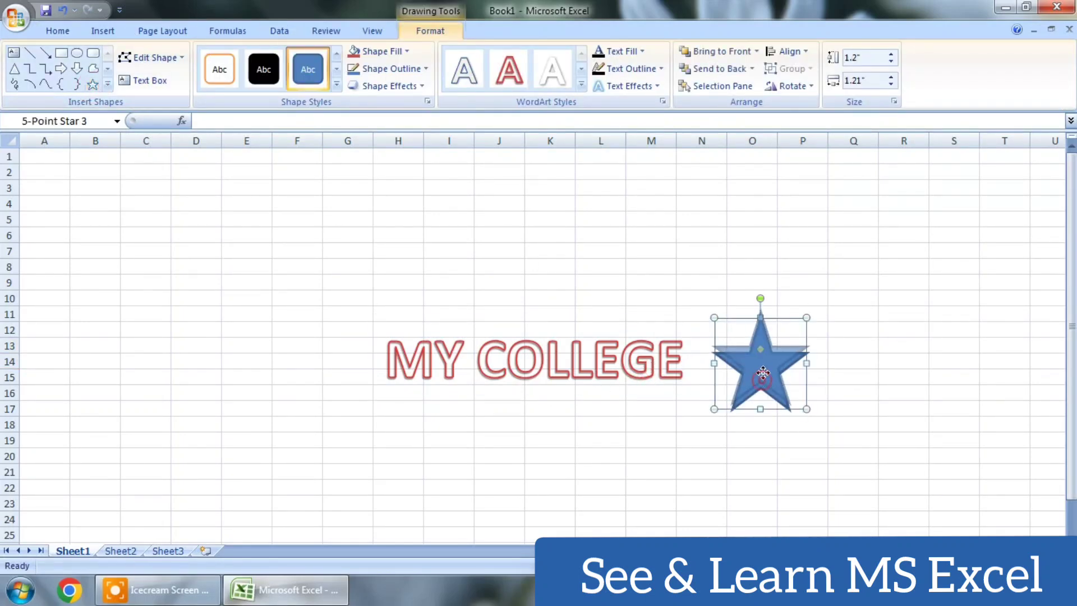
# - Change the outlined "MY COLLEGE" WordArt so that it reads "OUR COLLEGE"
pyautogui.click(878, 407)
pyautogui.click(611, 366)
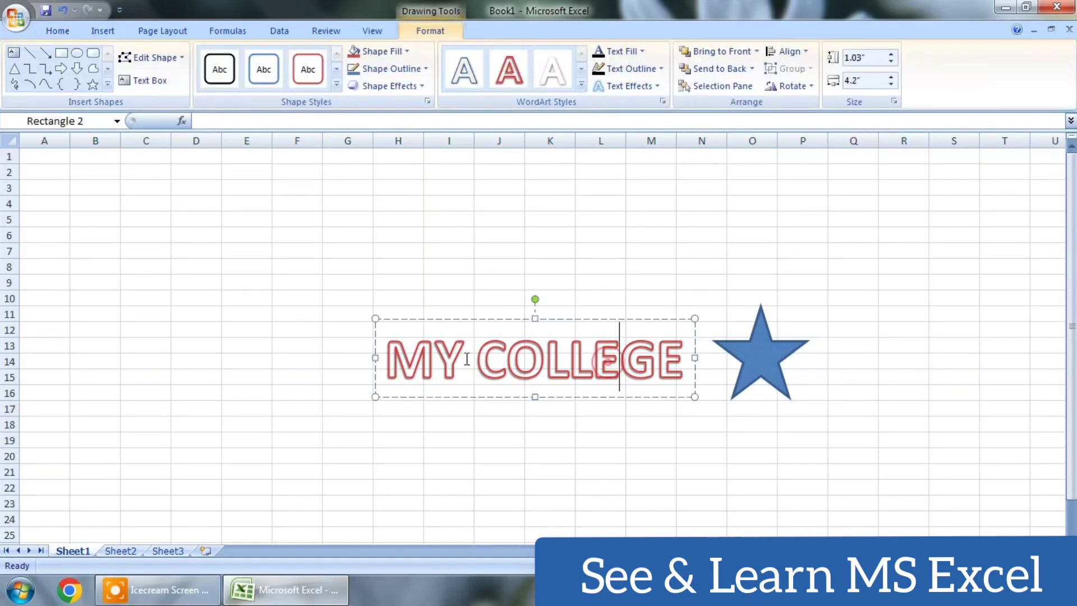
pyautogui.click(464, 362)
pyautogui.press('BackSpace')
pyautogui.press('BackSpace')
pyautogui.write('OUR')
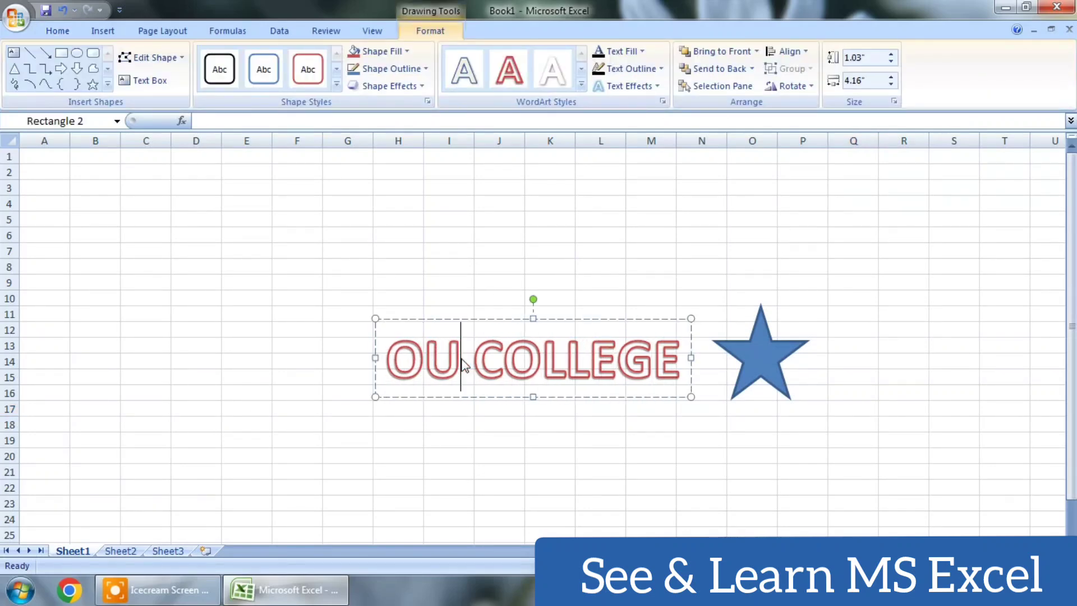
# - Place a copy of the 5-point star just before the "OUR COLLEGE" WordArt, keeping the original star after it
pyautogui.click(751, 366)
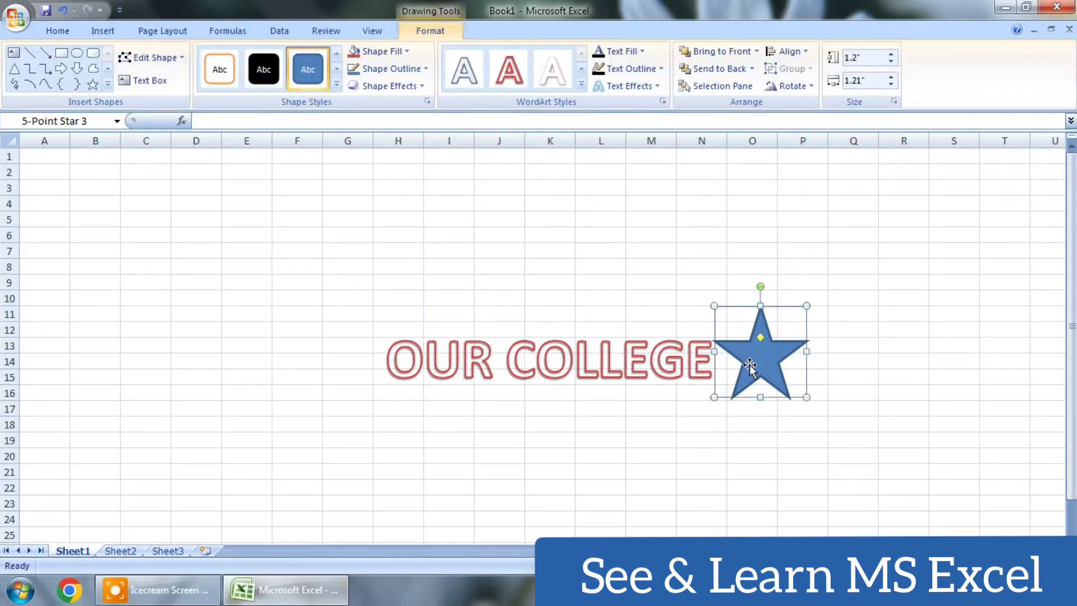
pyautogui.moveTo(750, 366); pyautogui.dragTo(334, 360)
pyautogui.click(534, 419)
pyautogui.click(765, 356)
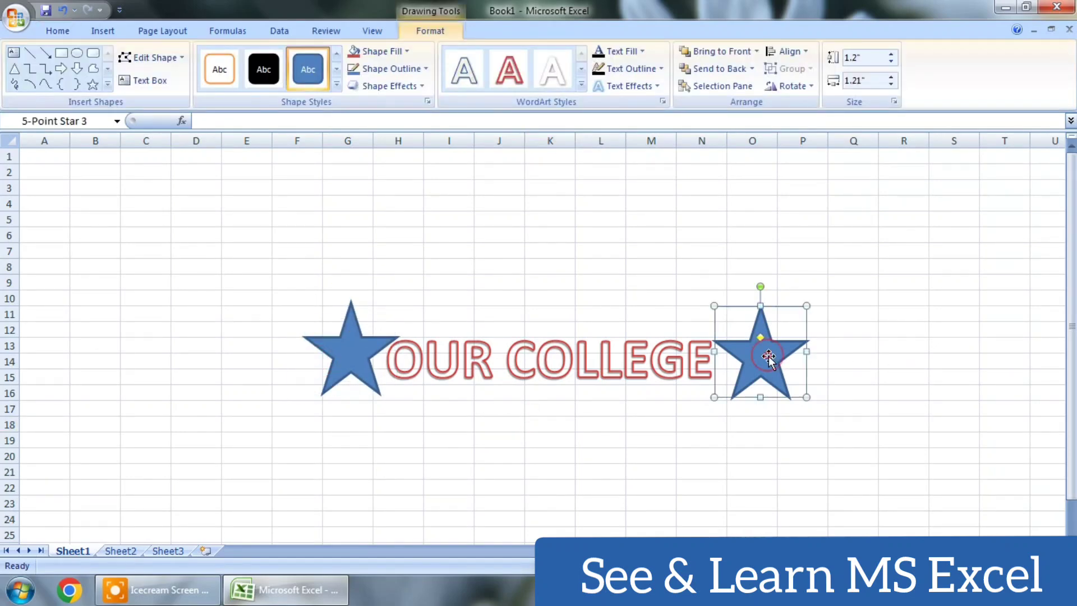
# - Delete both 5-point stars flanking the "OUR COLLEGE" WordArt
pyautogui.click(346, 362)
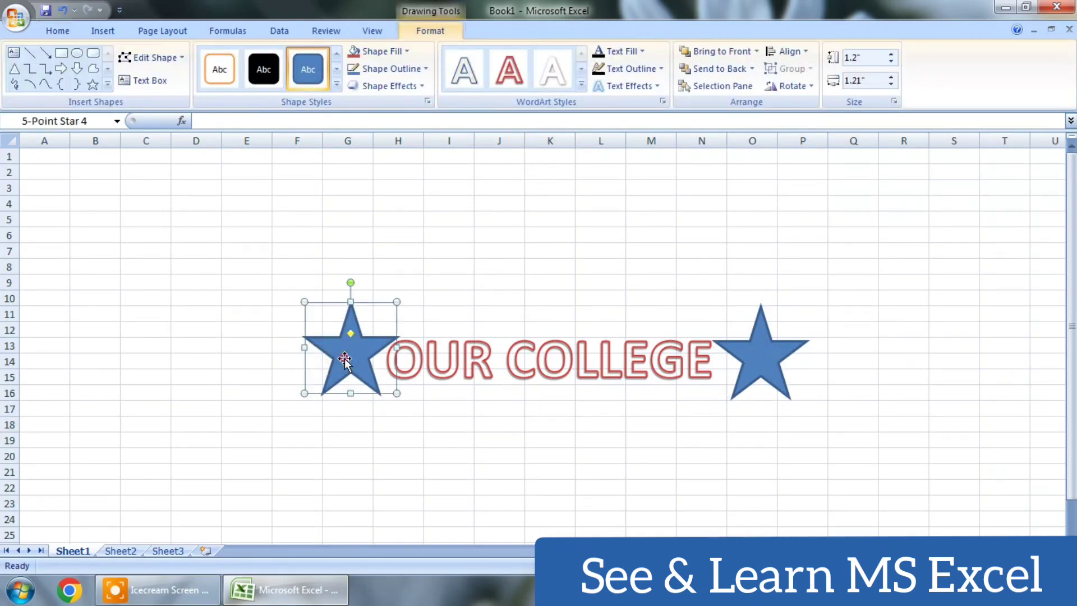
pyautogui.press('Delete')
pyautogui.click(769, 359)
pyautogui.press('Delete')
pyautogui.click(645, 359)
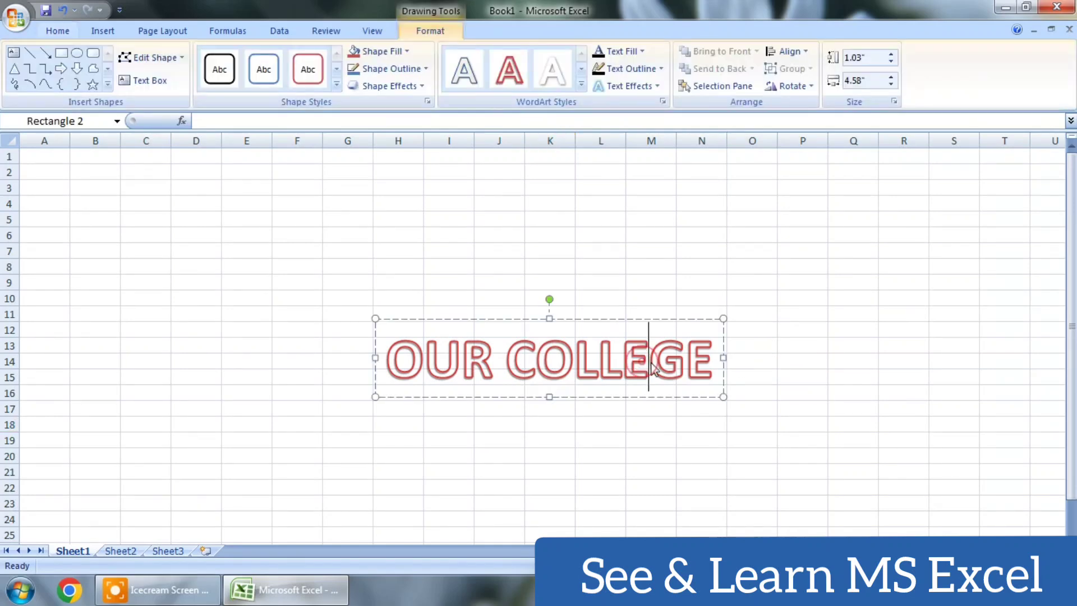
# - Insert WordArt in the solid red style from the gallery's fifth row, reading "OUR COLLEGE"
pyautogui.click(801, 391)
pyautogui.click(103, 31)
pyautogui.click(629, 62)
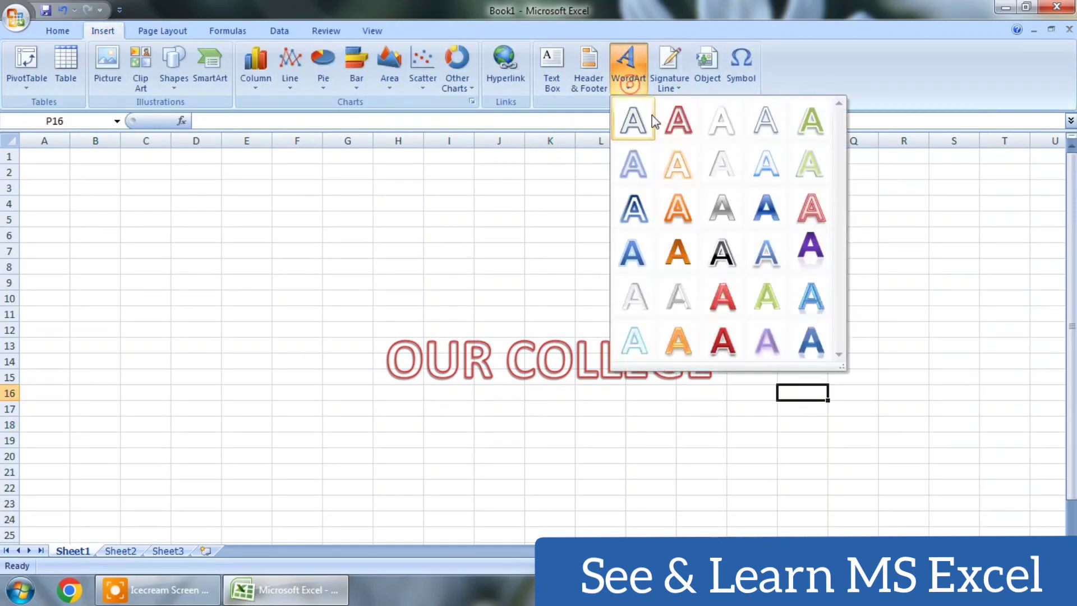
pyautogui.click(722, 296)
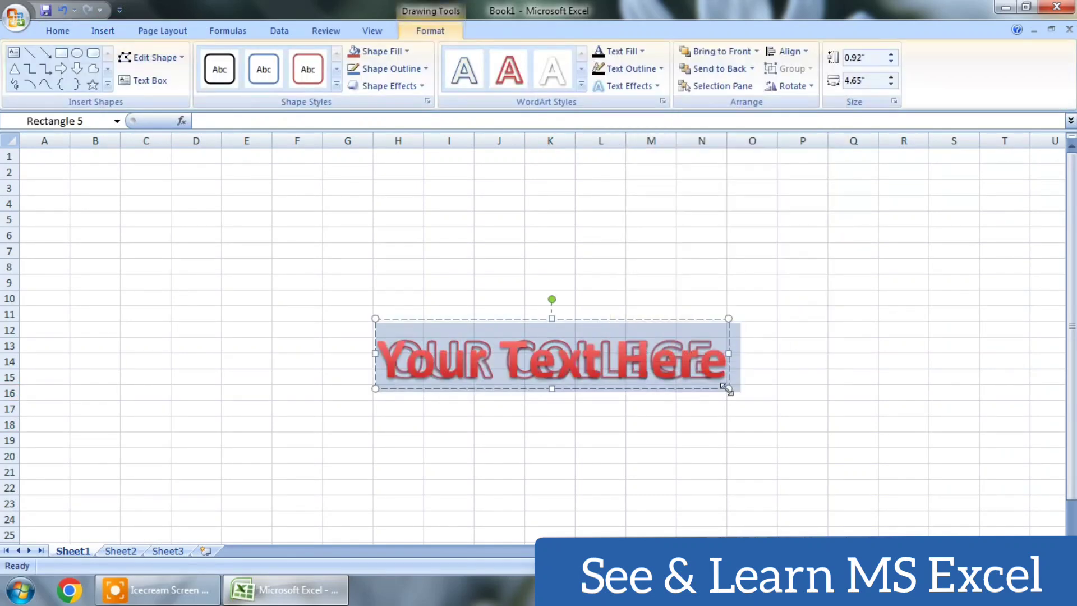
pyautogui.write('OUR COLLEGE')
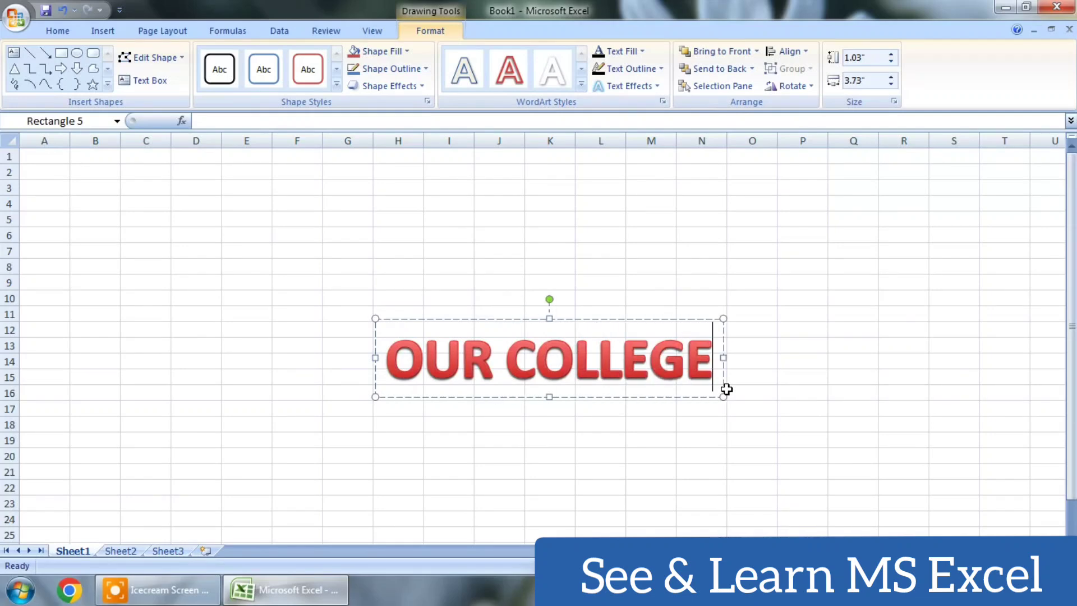
# - Move the solid red "OUR COLLEGE" WordArt up and to the right, clear of the outlined one, and select cell P16
pyautogui.click(734, 449)
pyautogui.click(726, 382)
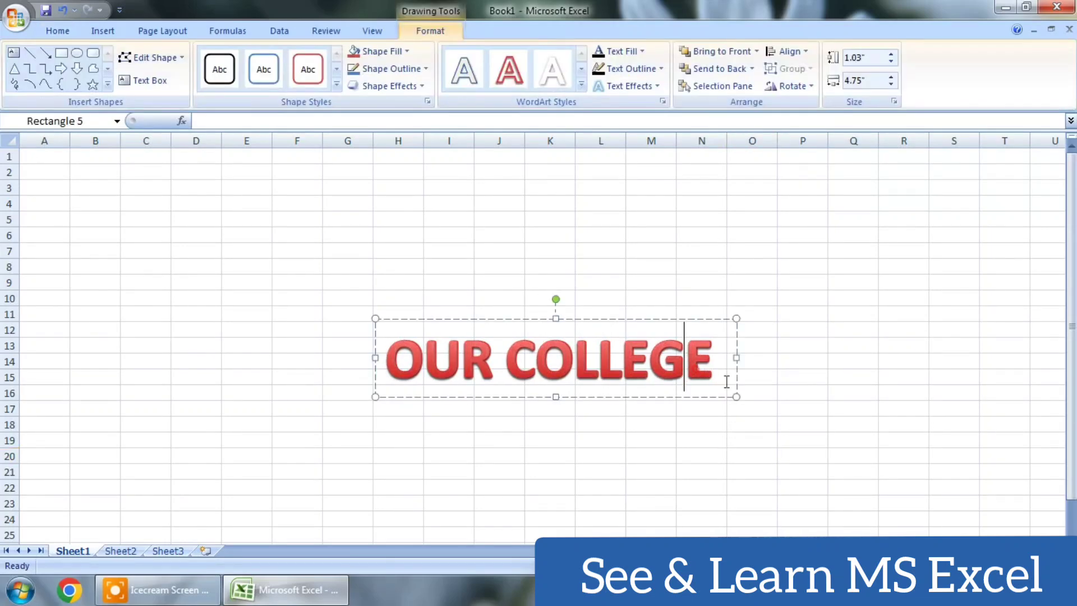
pyautogui.moveTo(727, 391); pyautogui.dragTo(834, 320)
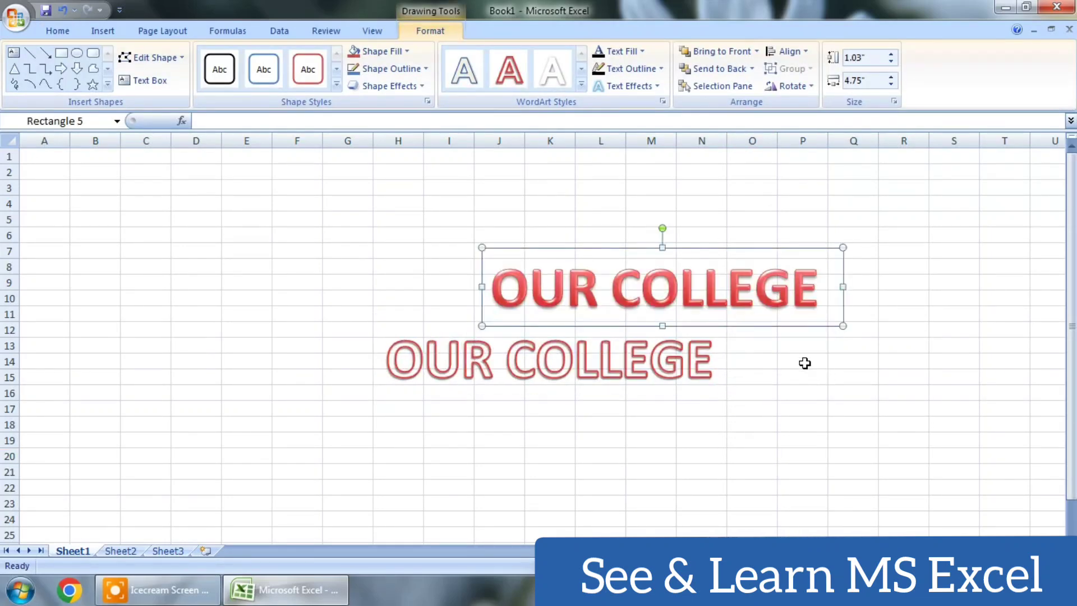
pyautogui.click(786, 392)
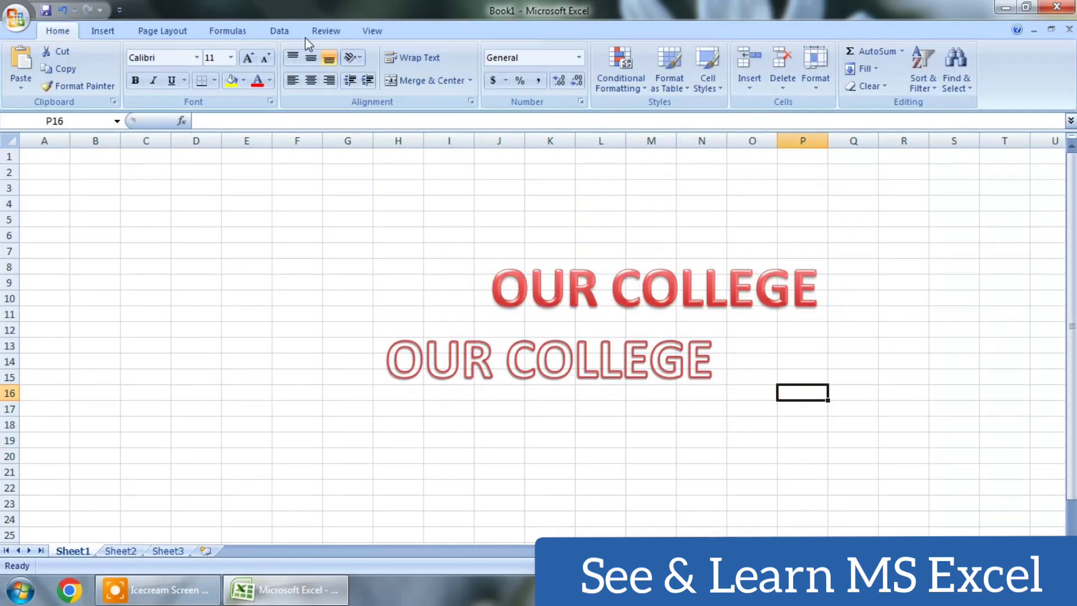
# - Insert WordArt in the blue reflected style from the gallery's last row and move it below the outlined "OUR COLLEGE"
pyautogui.click(104, 32)
pyautogui.click(629, 62)
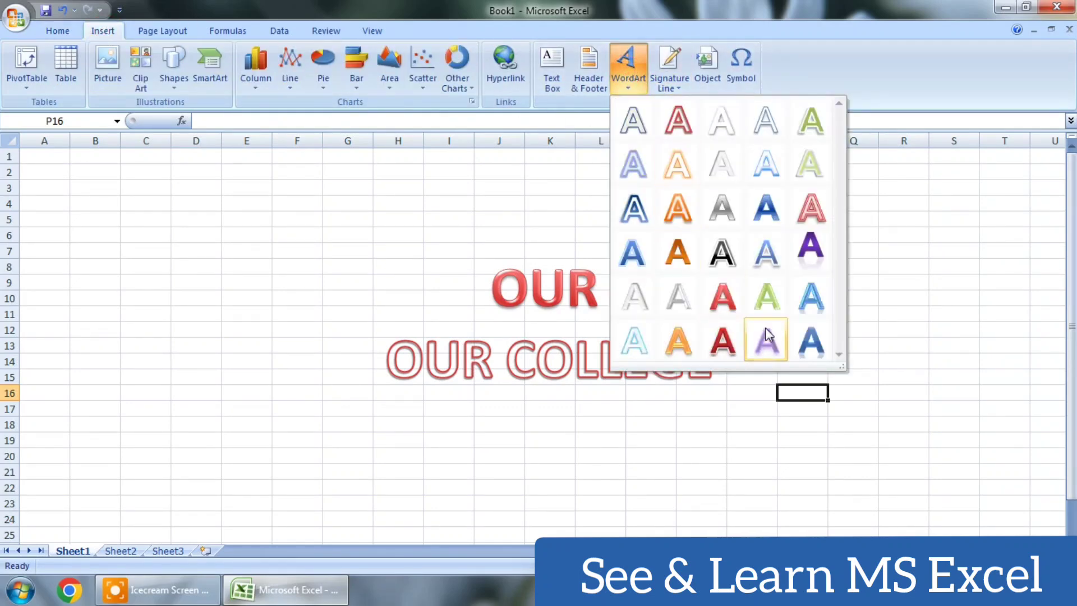
pyautogui.click(797, 339)
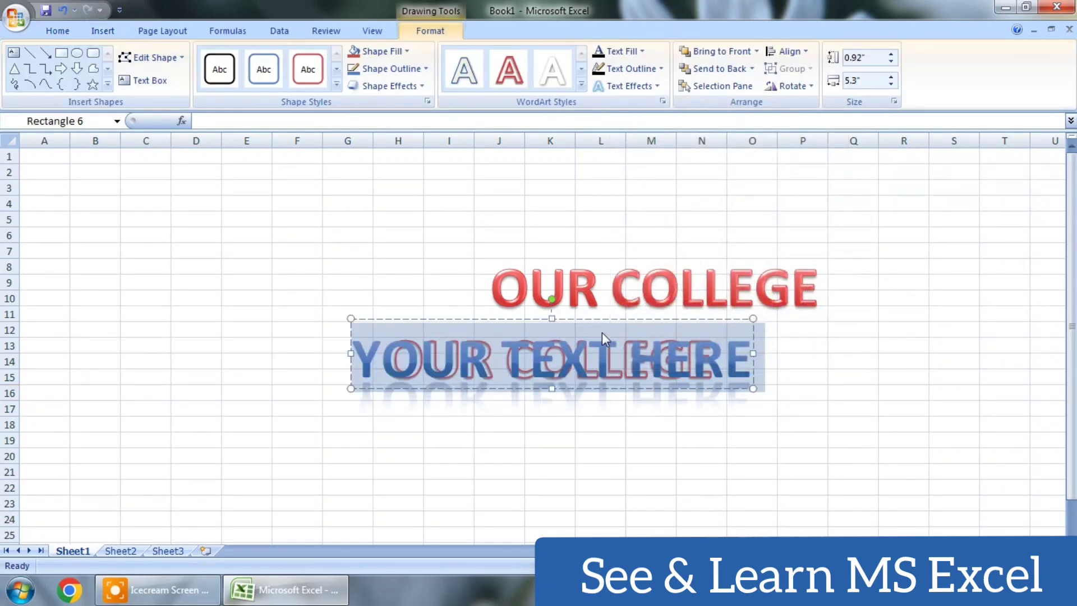
pyautogui.doubleClick(602, 329)
pyautogui.moveTo(601, 329); pyautogui.dragTo(472, 351)
pyautogui.moveTo(729, 393); pyautogui.dragTo(617, 458)
# - Append "MY SCHOOL" to the blue reflected WordArt's text and delete everything before "SCHOOL"
pyautogui.write('MY SCHOOL')
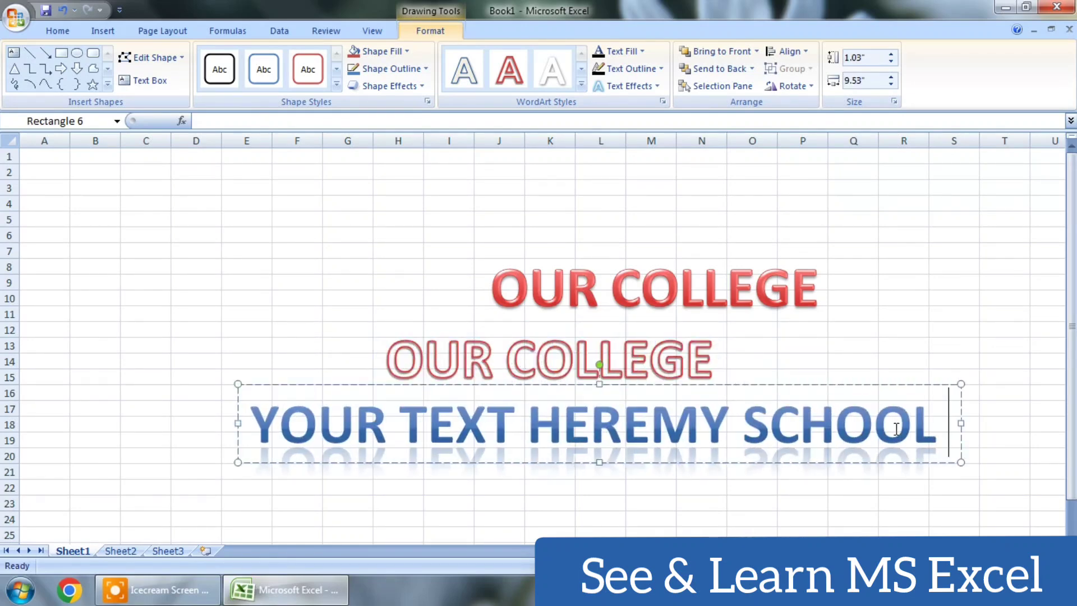
pyautogui.moveTo(742, 432); pyautogui.dragTo(217, 436)
pyautogui.press('Delete')
pyautogui.click(601, 487)
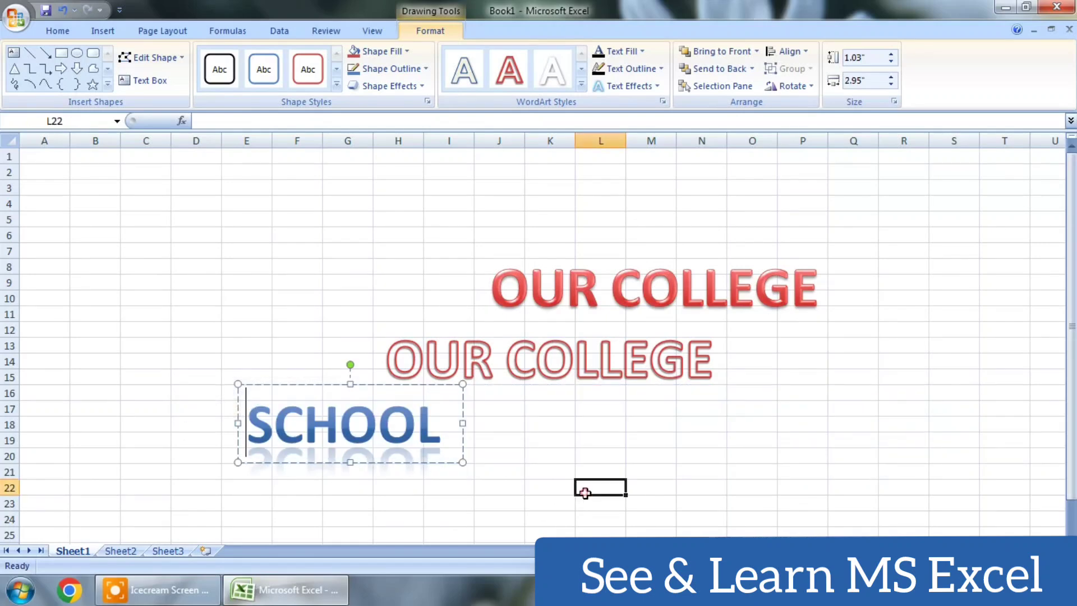
# - Insert WordArt in the second style of the gallery's fifth row, a plain gray fill, reading "222222"
pyautogui.click(104, 32)
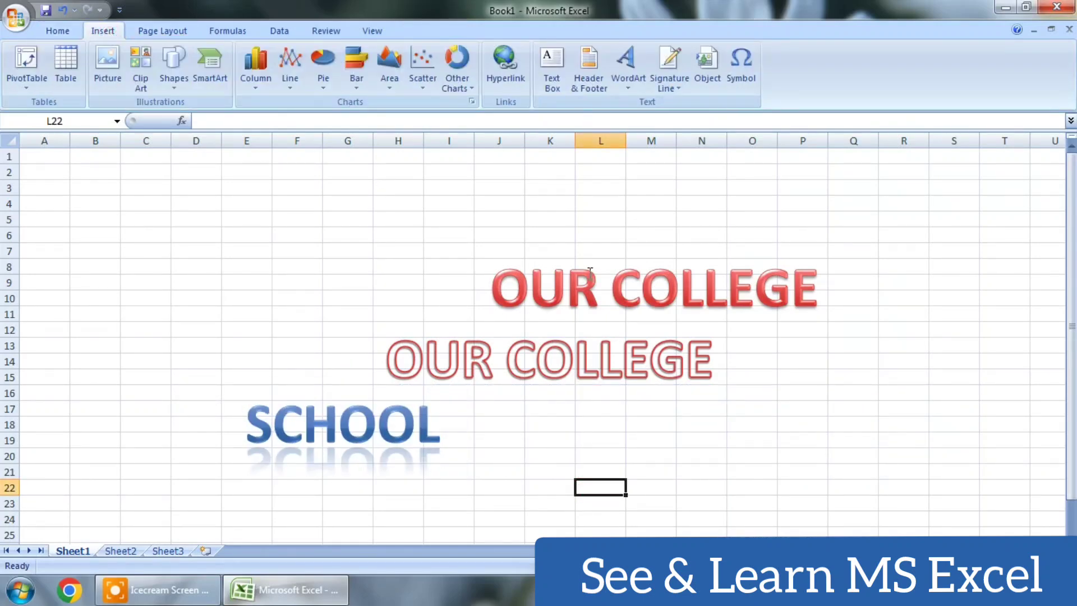
pyautogui.click(629, 82)
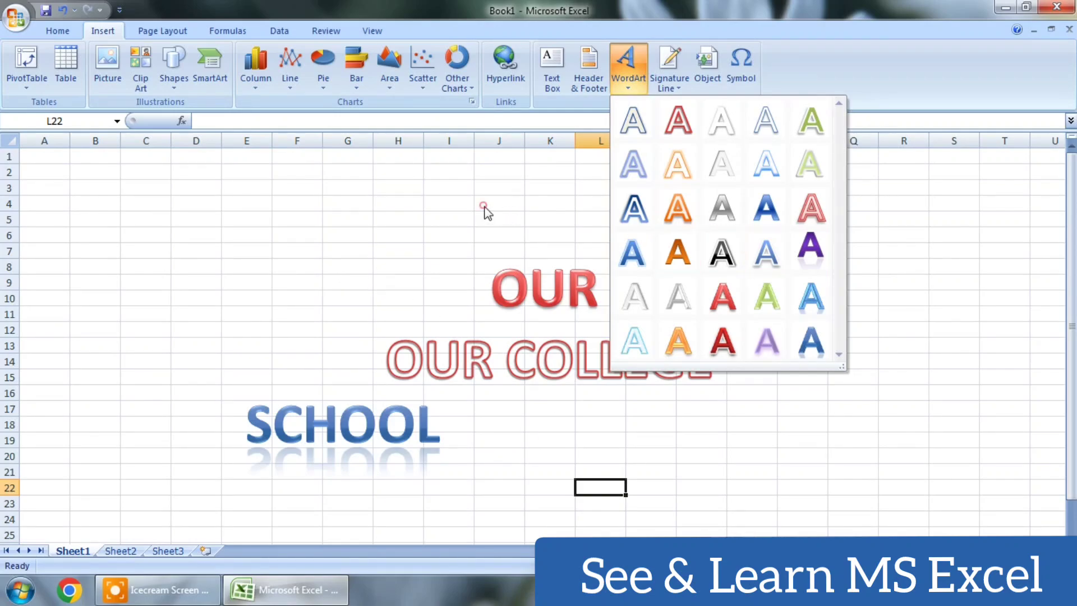
pyautogui.click(630, 82)
pyautogui.click(630, 82)
pyautogui.click(630, 81)
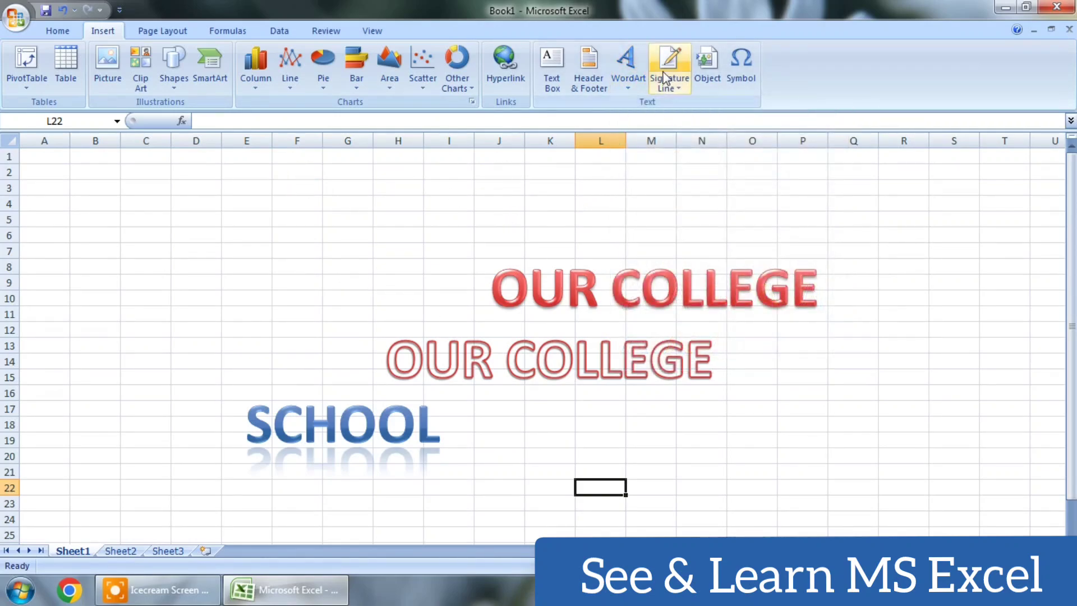
pyautogui.click(630, 81)
pyautogui.click(678, 294)
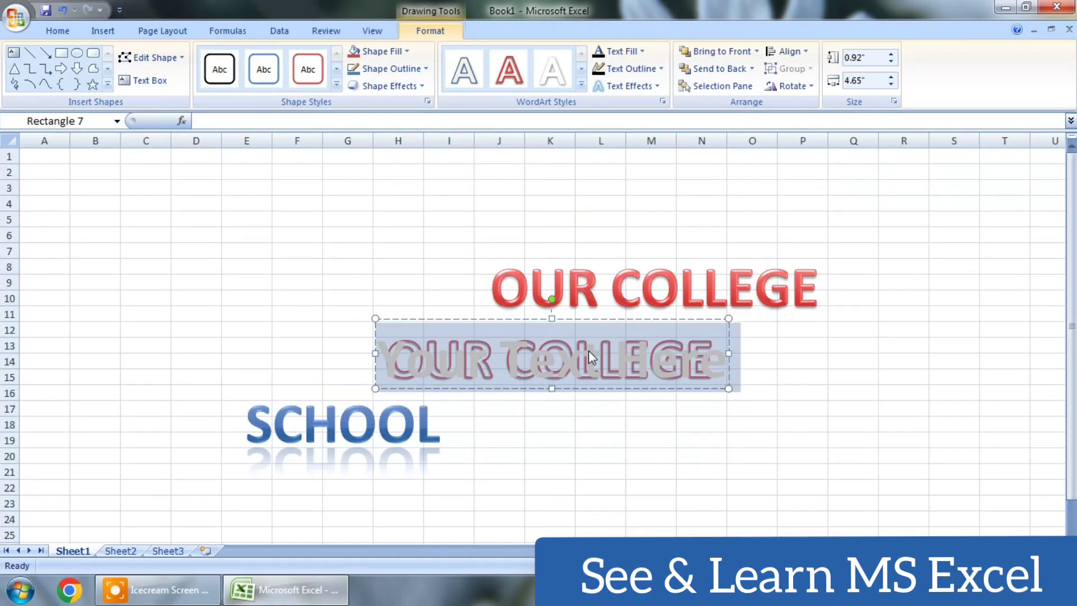
pyautogui.write('222222')
pyautogui.click(621, 422)
# - Try to move the gray "222222" WordArt slightly downward, off the outlined "OUR COLLEGE"
pyautogui.click(522, 340)
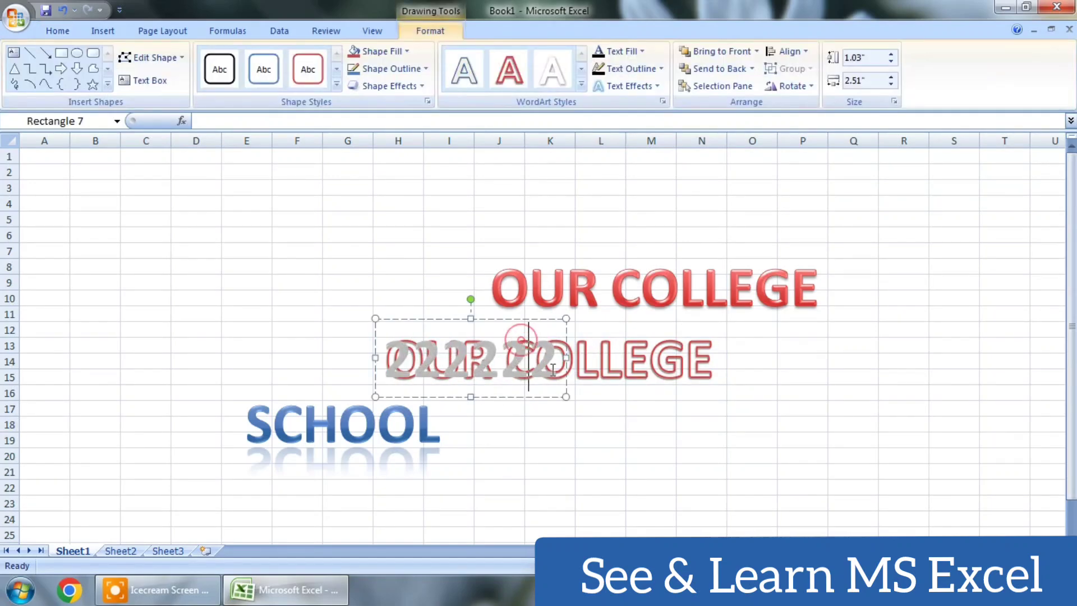
pyautogui.click(552, 369)
pyautogui.moveTo(546, 389); pyautogui.dragTo(570, 420)
# - Close the WordArt workbook without saving it and restart Excel with a blank workbook
pyautogui.click(1057, 6)
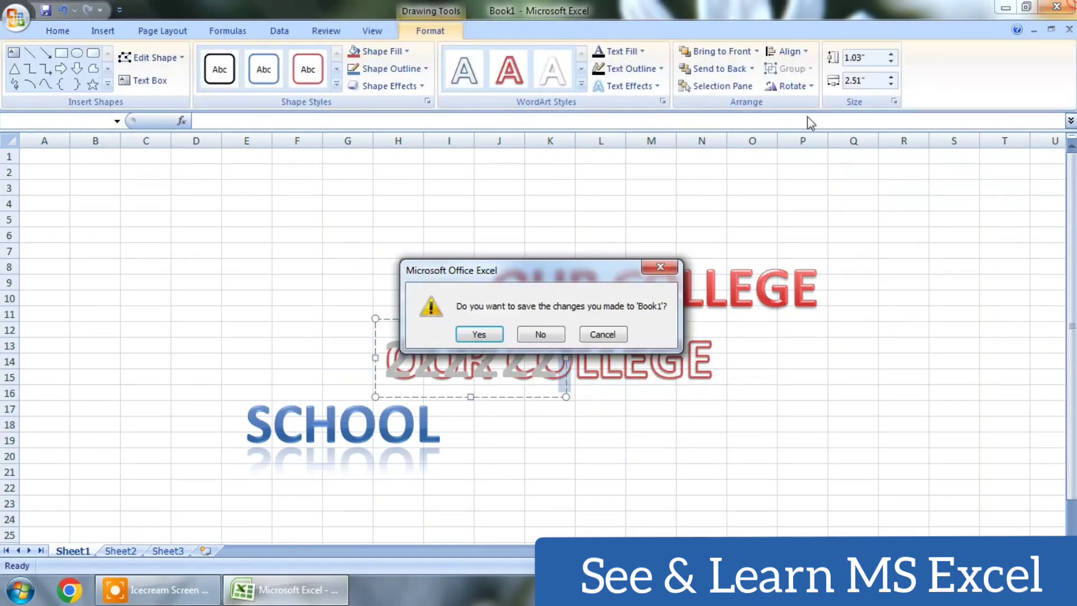
pyautogui.click(560, 333)
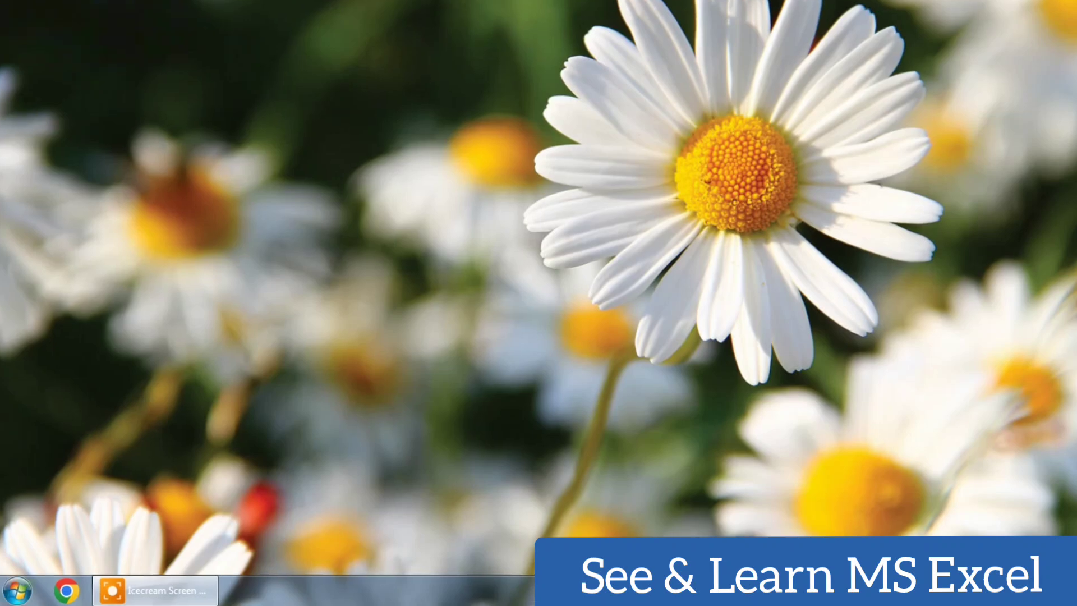
pyautogui.click(20, 590)
pyautogui.click(114, 166)
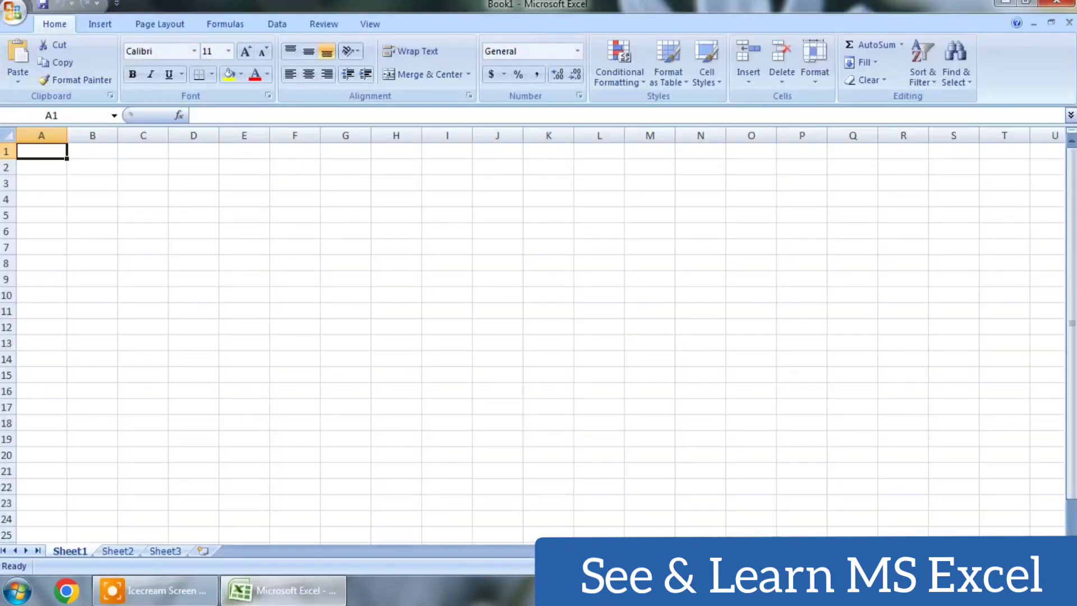
# - Insert a new Bitmap Image object, enlarge its Paint canvas to about 1122 × 458 px and close Paint
pyautogui.click(104, 24)
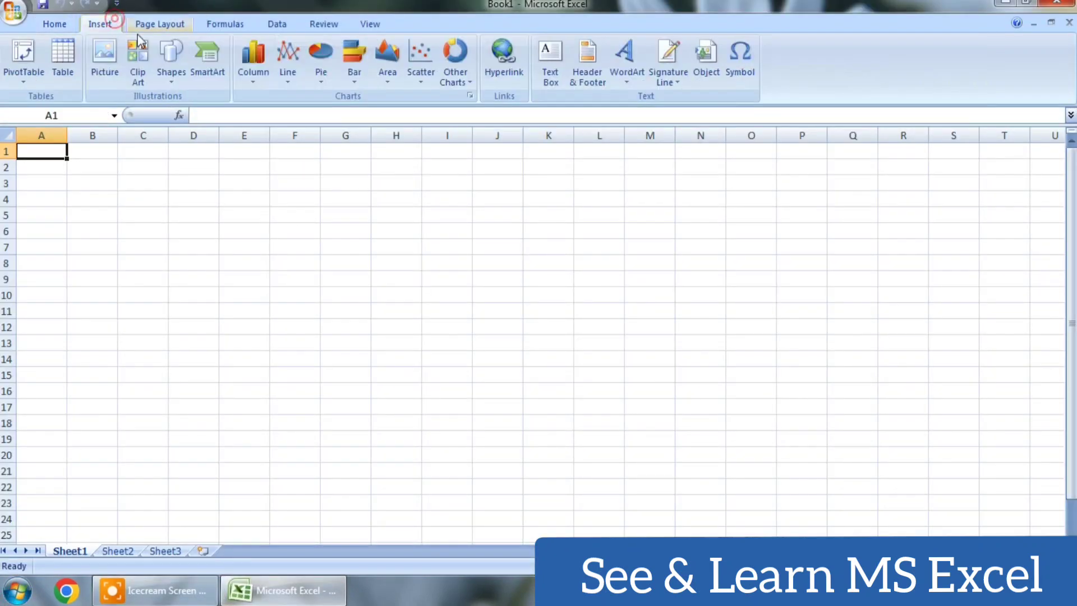
pyautogui.click(705, 60)
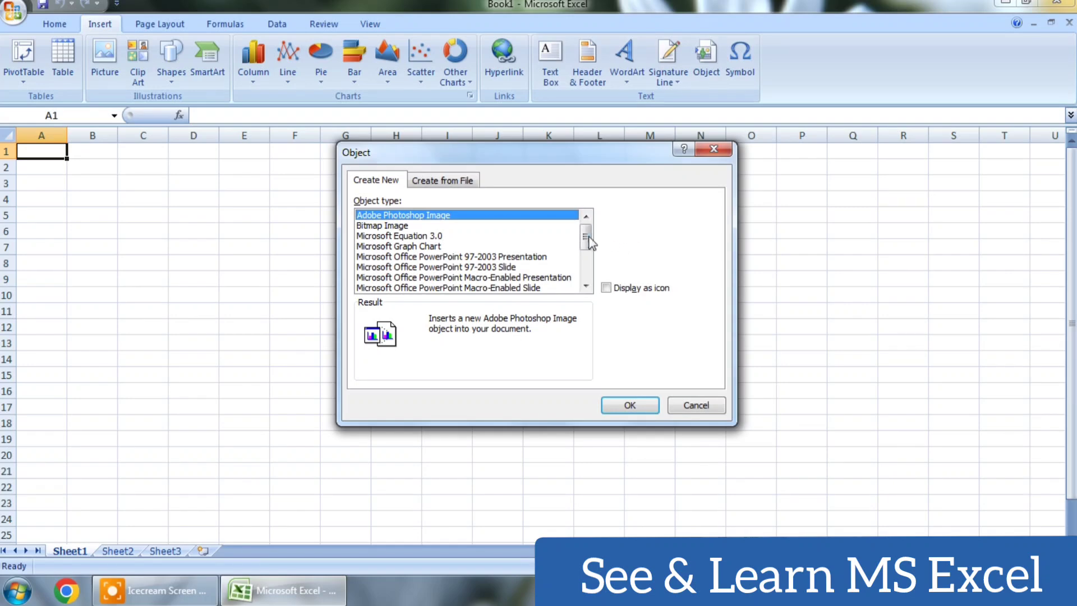
pyautogui.click(401, 226)
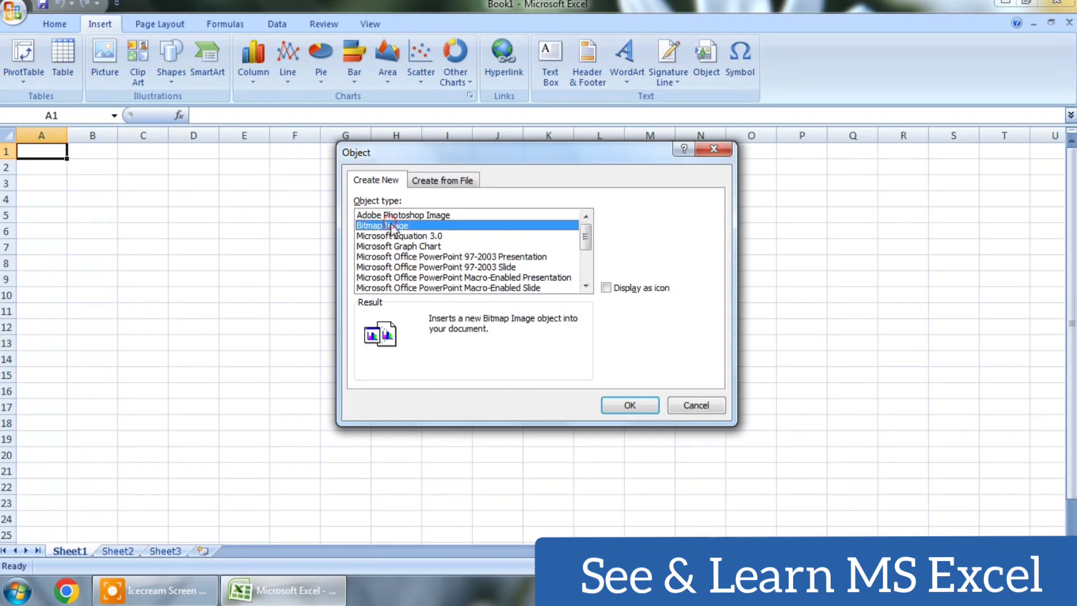
pyautogui.click(652, 408)
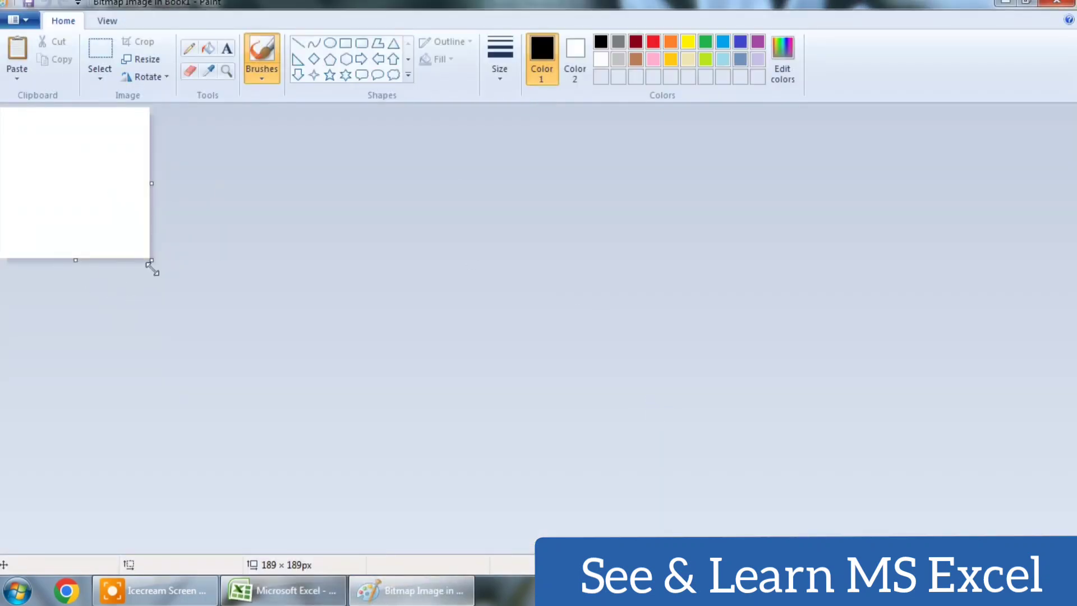
pyautogui.moveTo(152, 263); pyautogui.dragTo(890, 475)
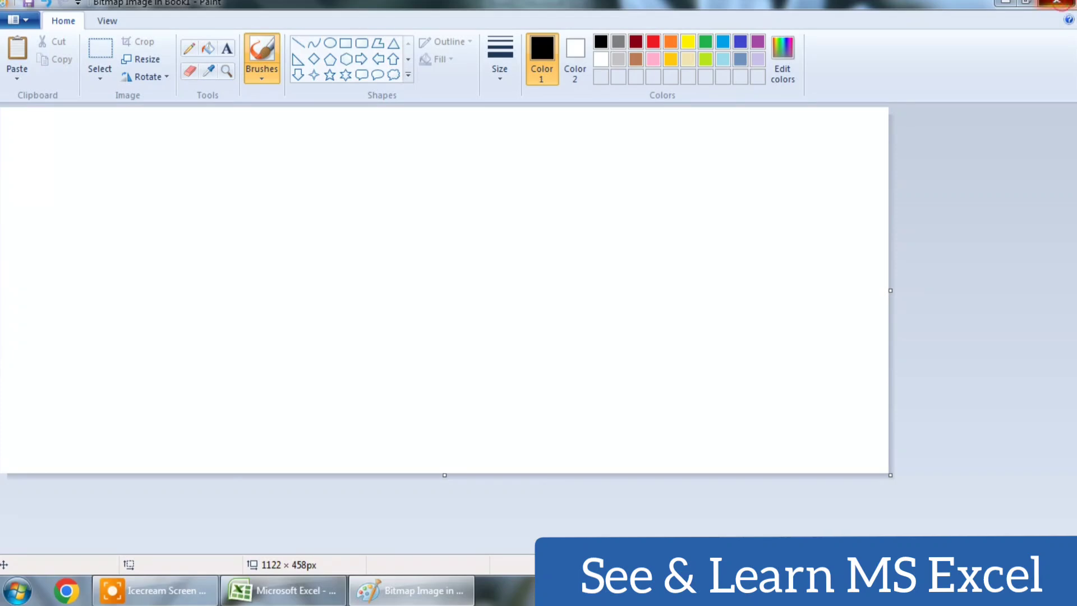
pyautogui.click(1057, 3)
# - Close the workbook containing the bitmap object without saving and start Excel again with a blank workbook
pyautogui.click(1057, 3)
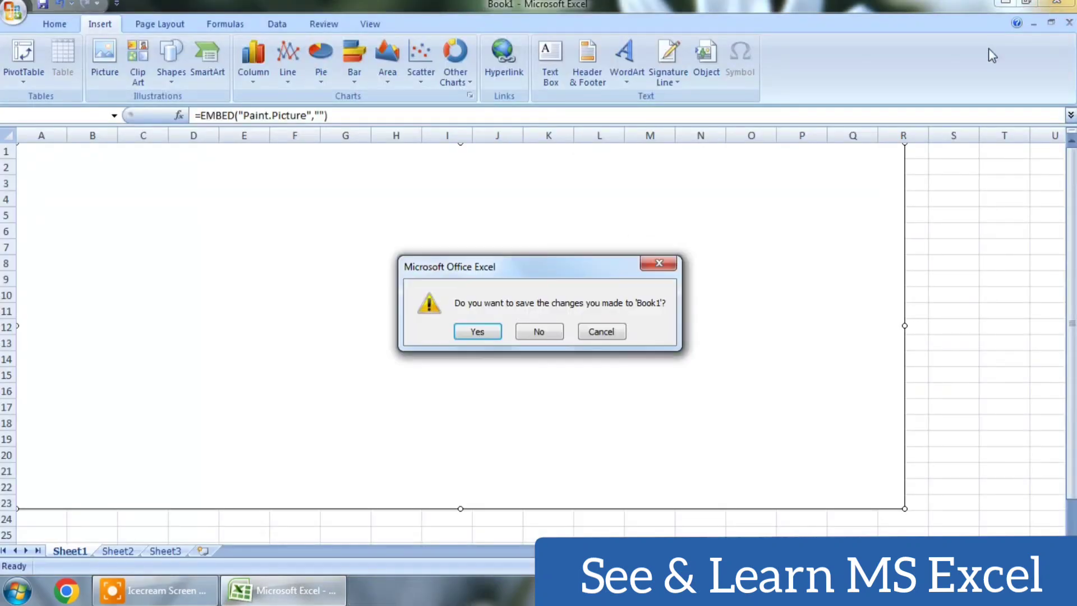
pyautogui.click(540, 336)
pyautogui.click(17, 590)
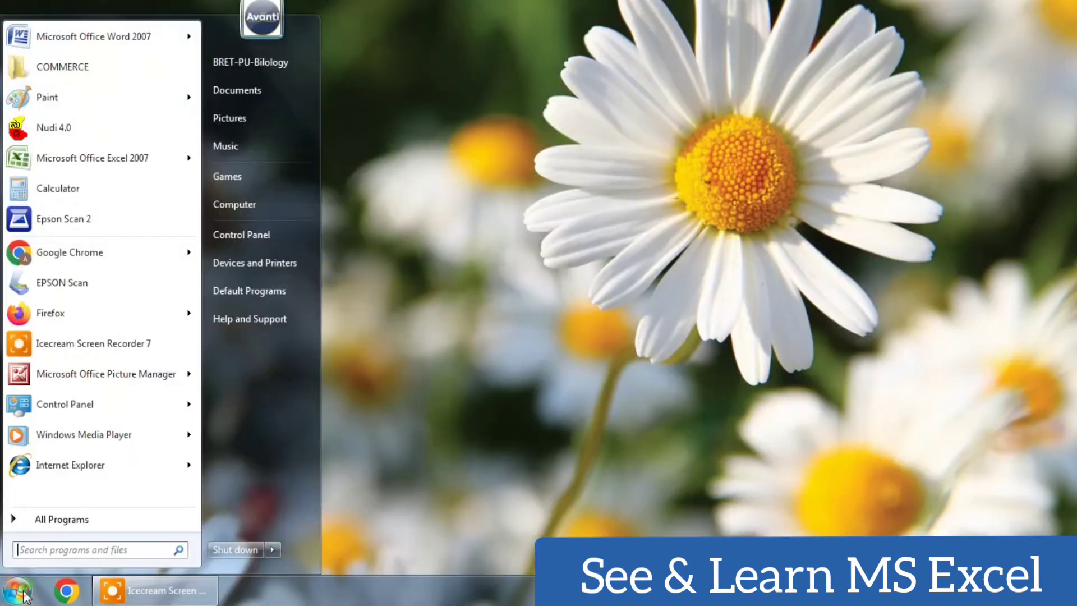
pyautogui.click(119, 170)
# - Insert a new WordPad Document object into the blank worksheet
pyautogui.click(100, 24)
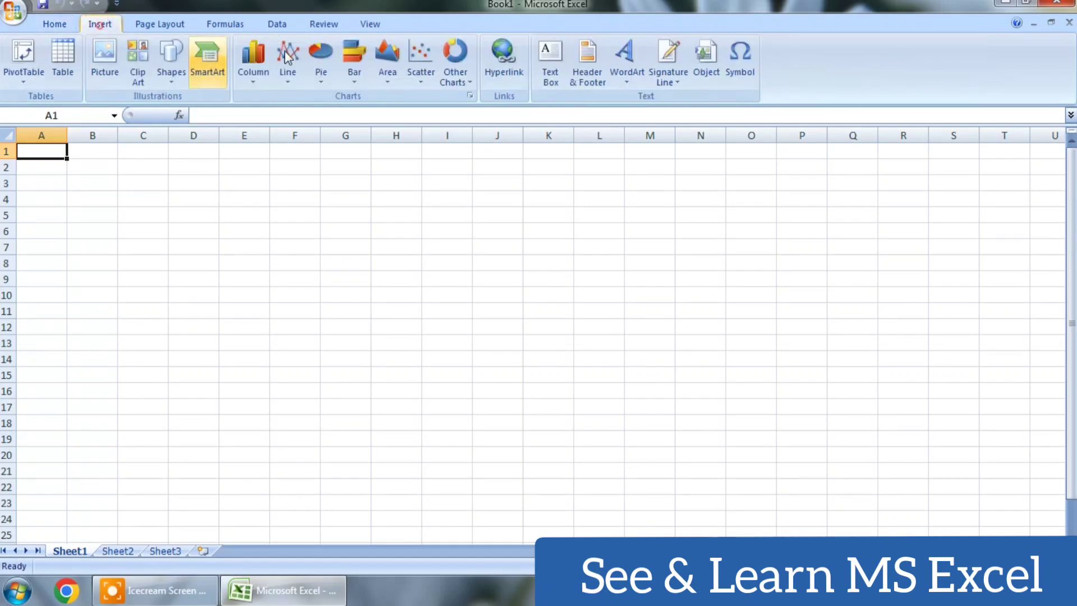
pyautogui.click(707, 64)
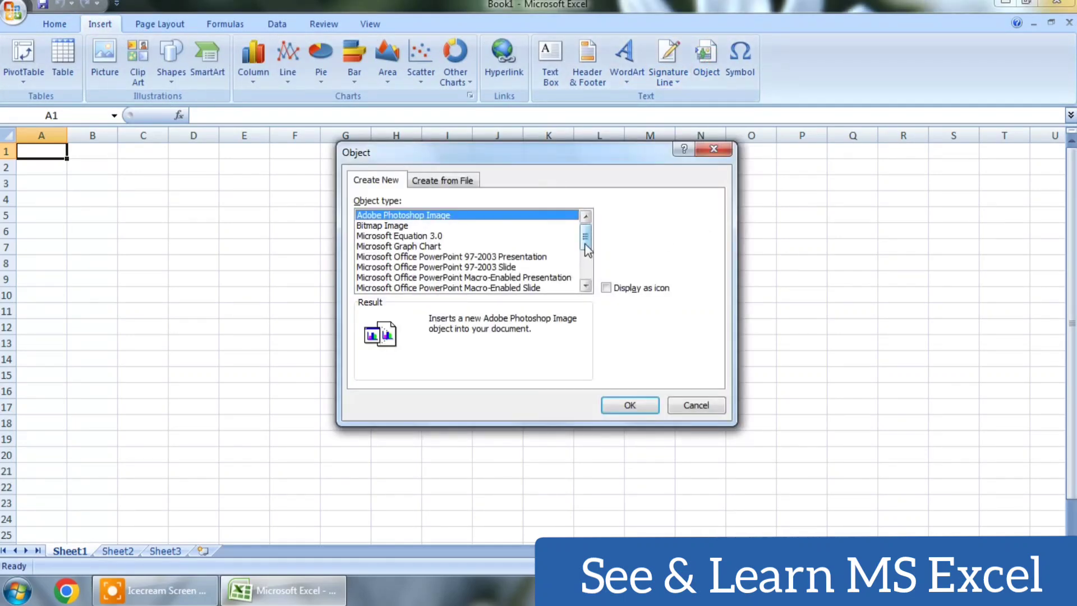
pyautogui.moveTo(587, 247); pyautogui.dragTo(591, 286)
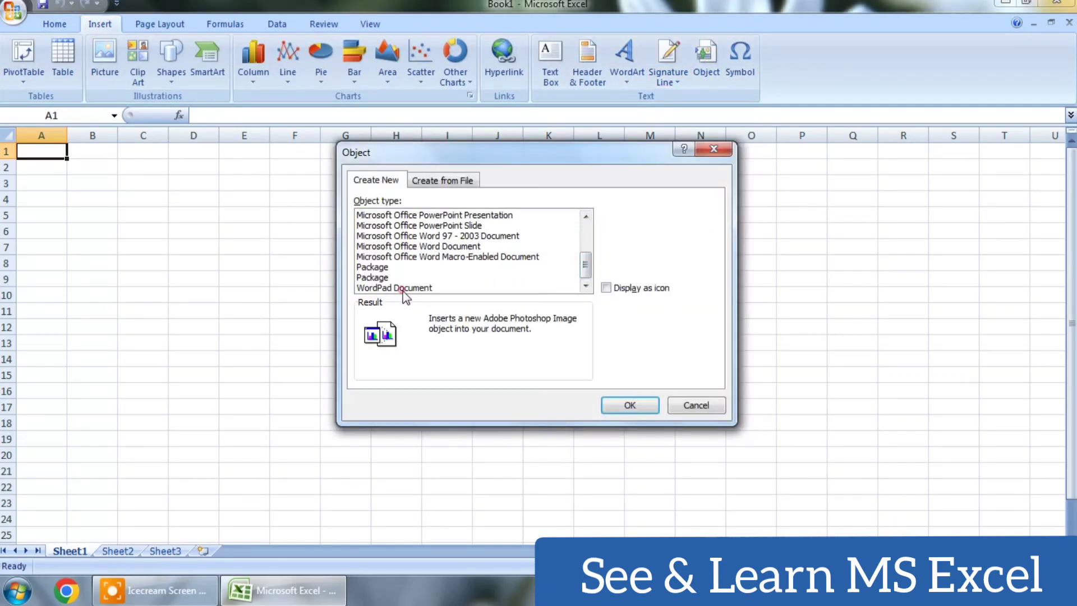
pyautogui.click(405, 288)
pyautogui.click(630, 405)
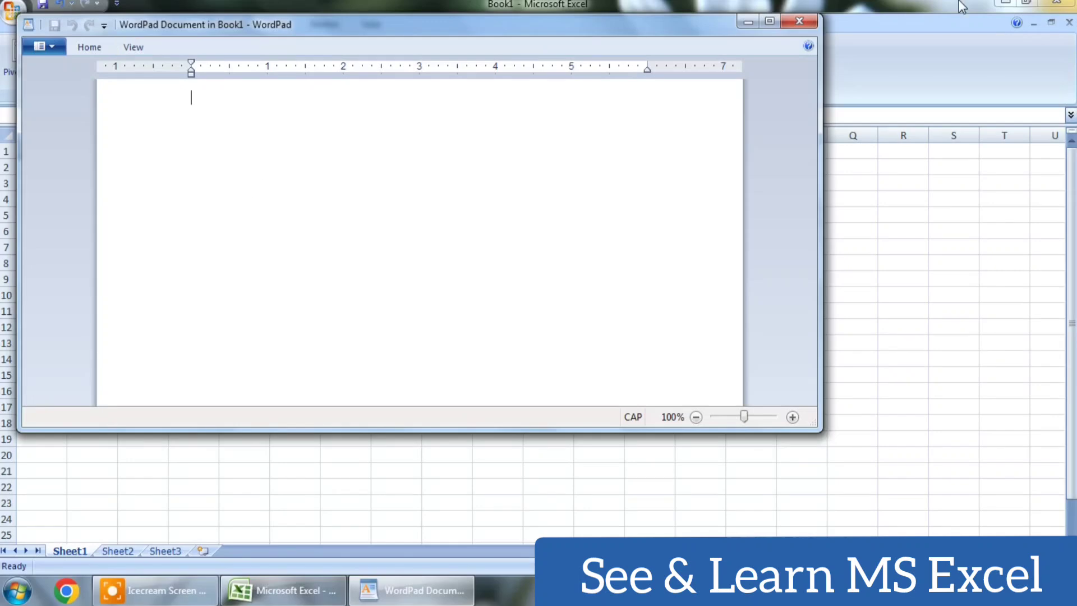
# - Close the embedded WordPad document and insert a new Microsoft Office PowerPoint 97-2003 Slide object into the worksheet
pyautogui.click(802, 22)
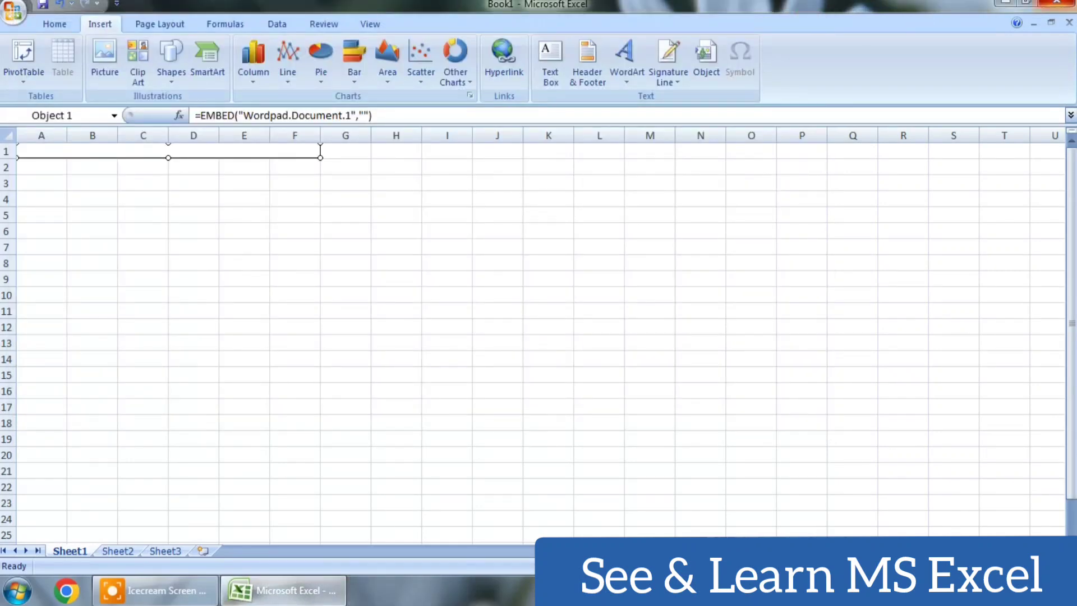
pyautogui.click(706, 53)
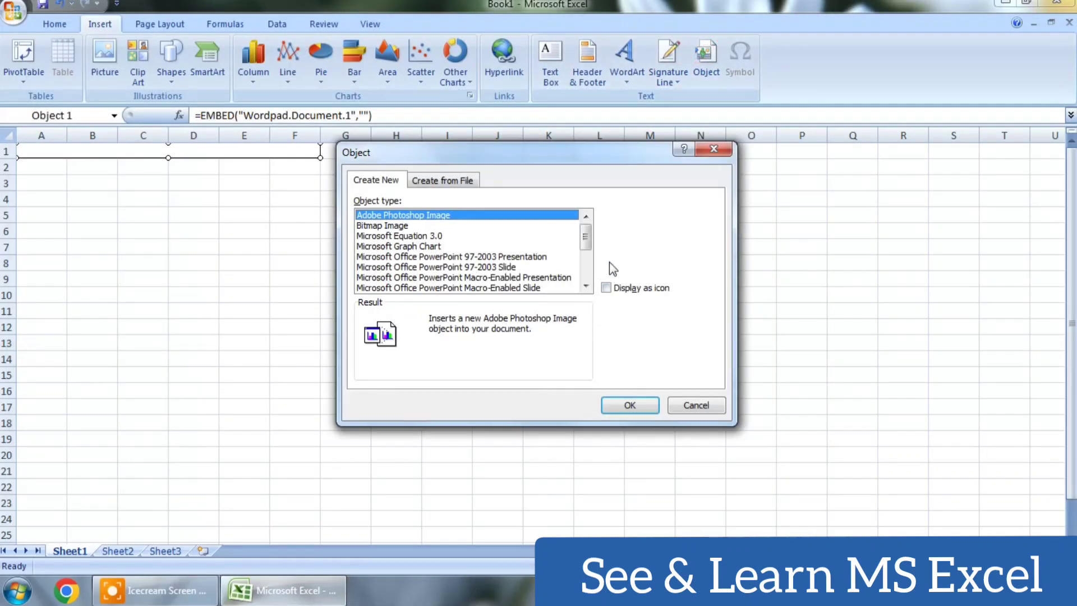
pyautogui.click(505, 267)
pyautogui.click(630, 405)
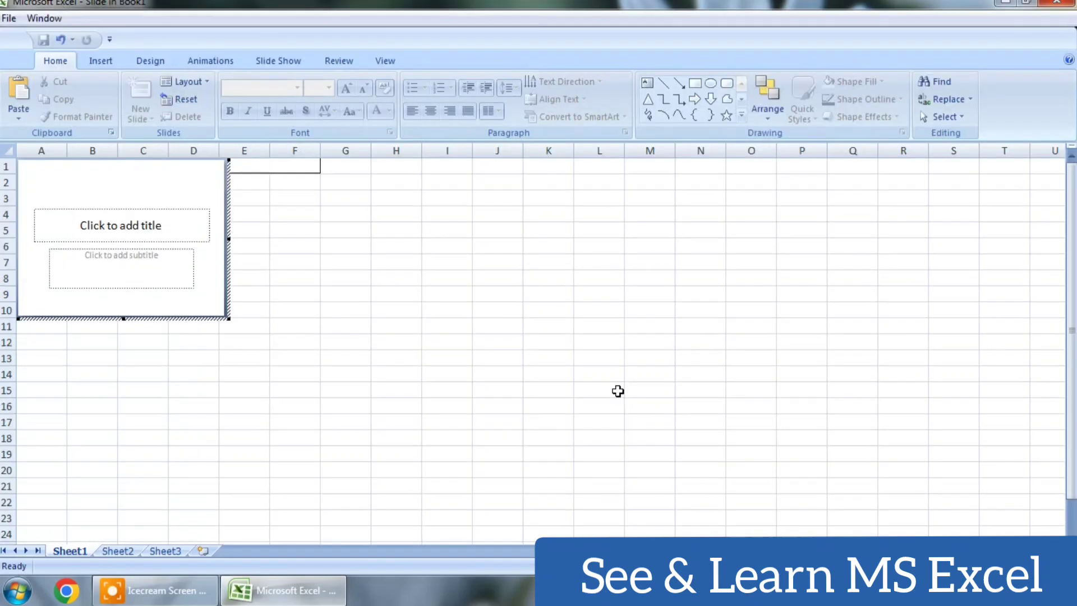
# - Move the embedded slide just below row 1, give it the title MY HOME and the subtitle HAI, and leave slide editing
pyautogui.click(226, 318)
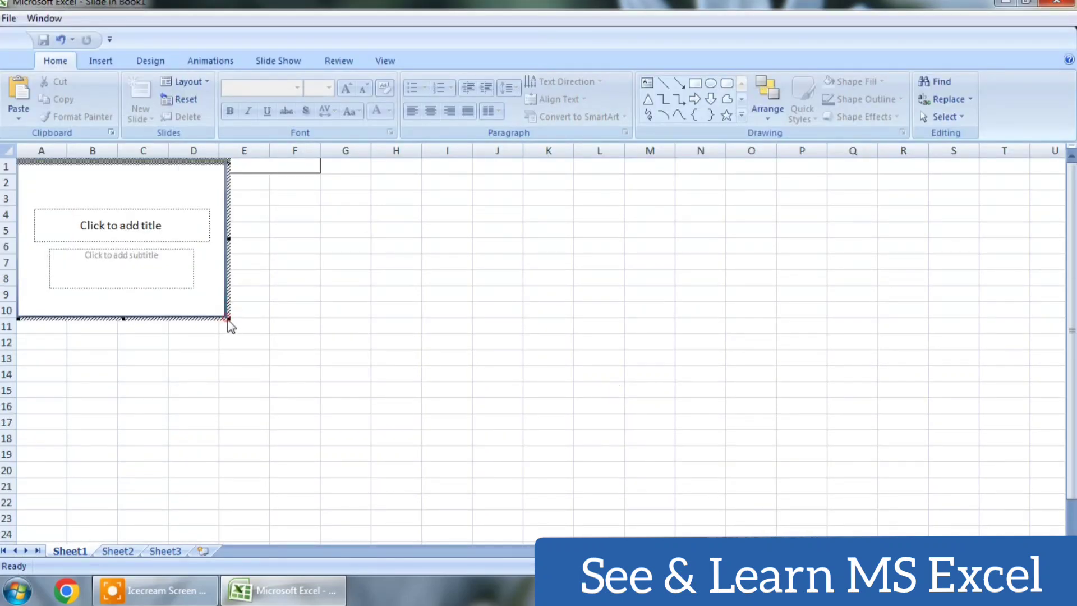
pyautogui.click(191, 243)
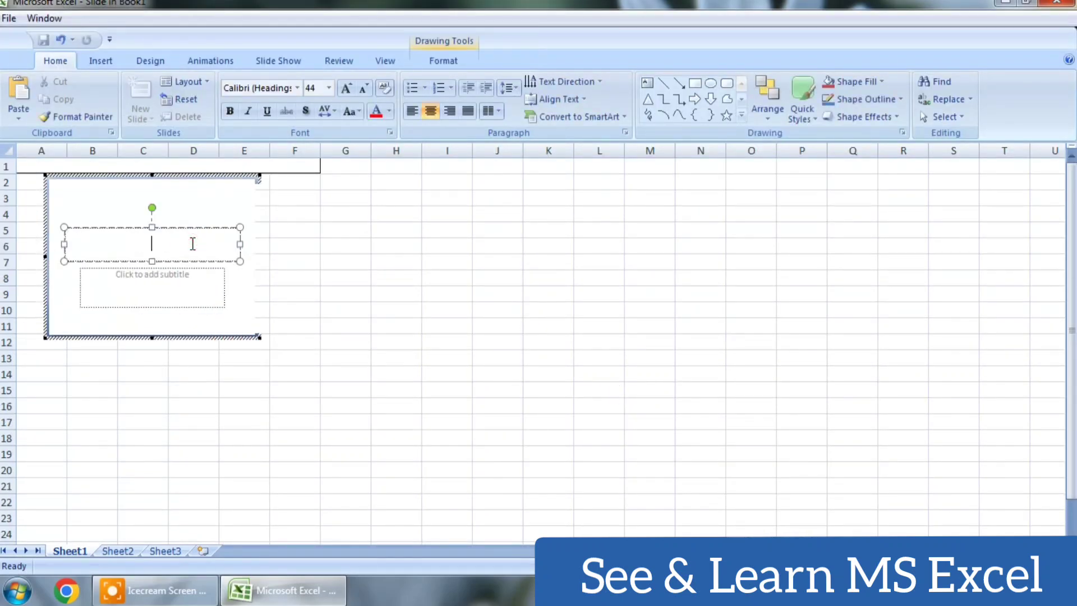
pyautogui.write('MY HOME')
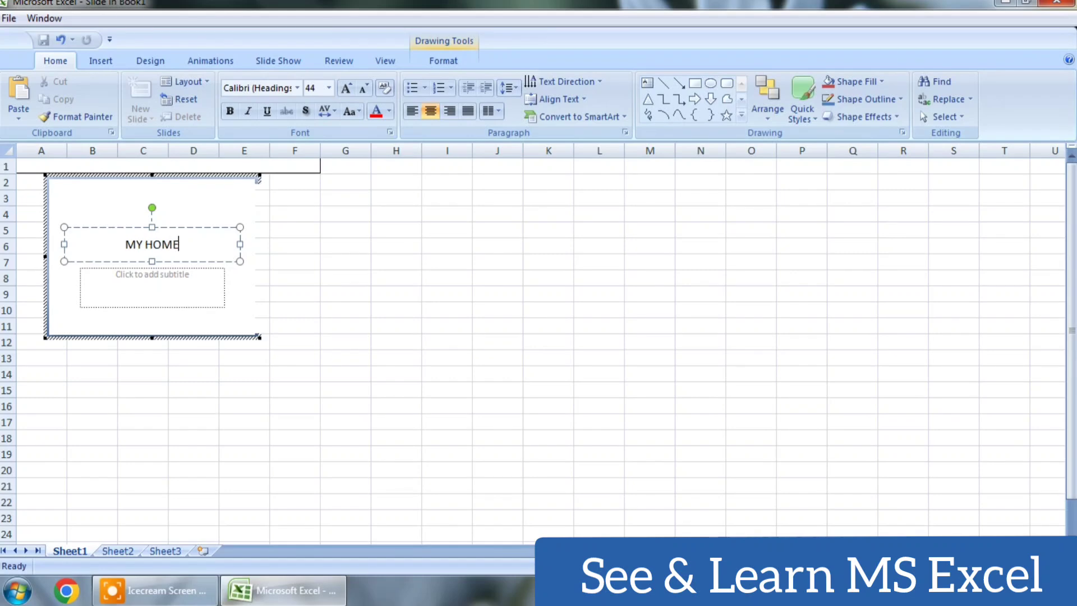
pyautogui.click(188, 287)
pyautogui.write('HA')
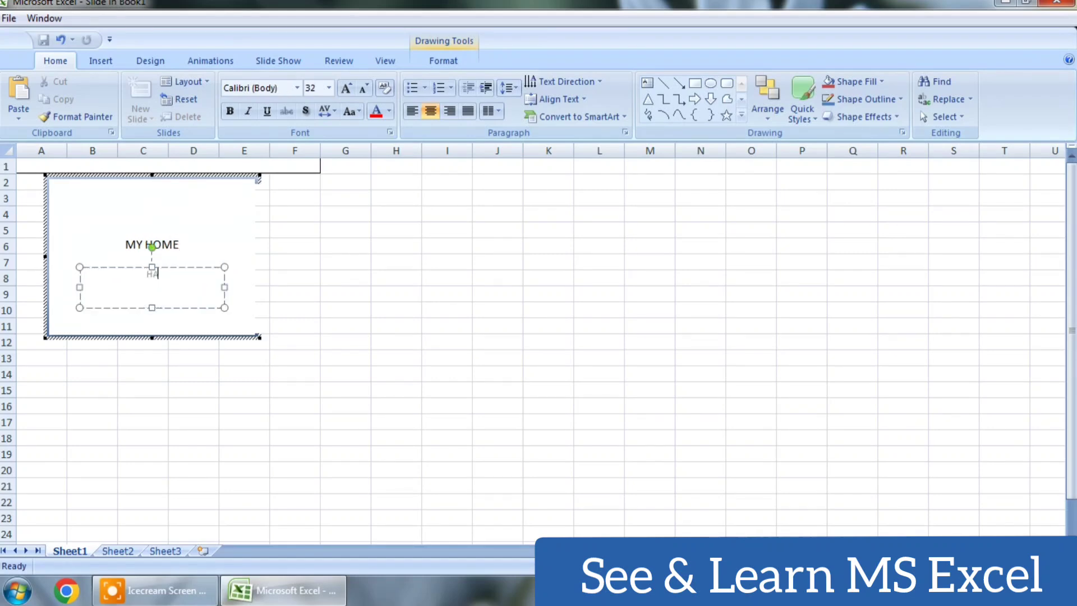
pyautogui.write('I')
pyautogui.click(393, 466)
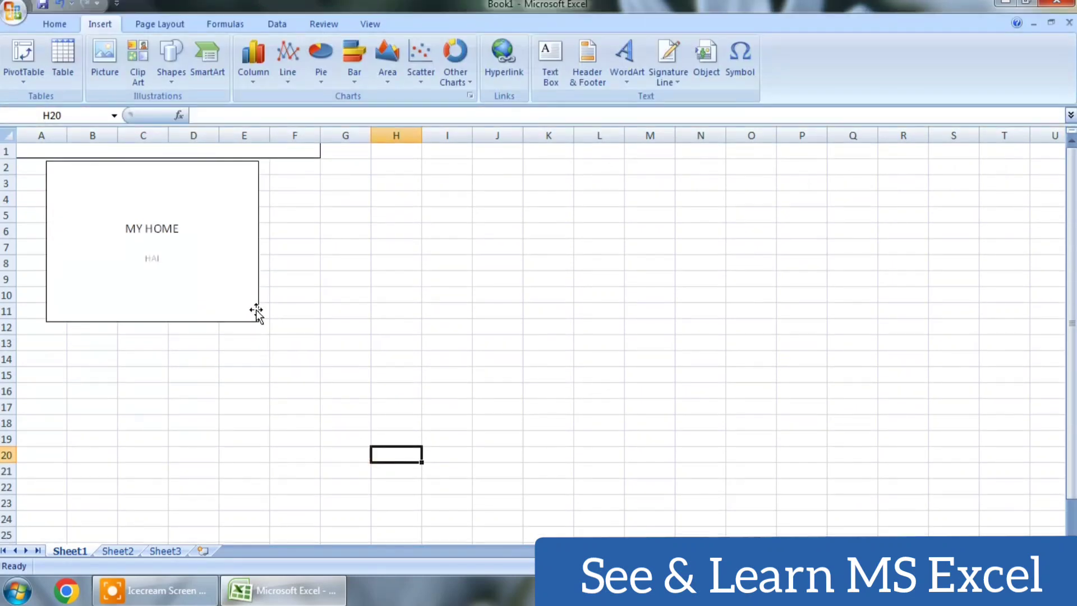
# - Delete the embedded slide and the WordPad object from Sheet1
pyautogui.click(209, 238)
pyautogui.press('Delete')
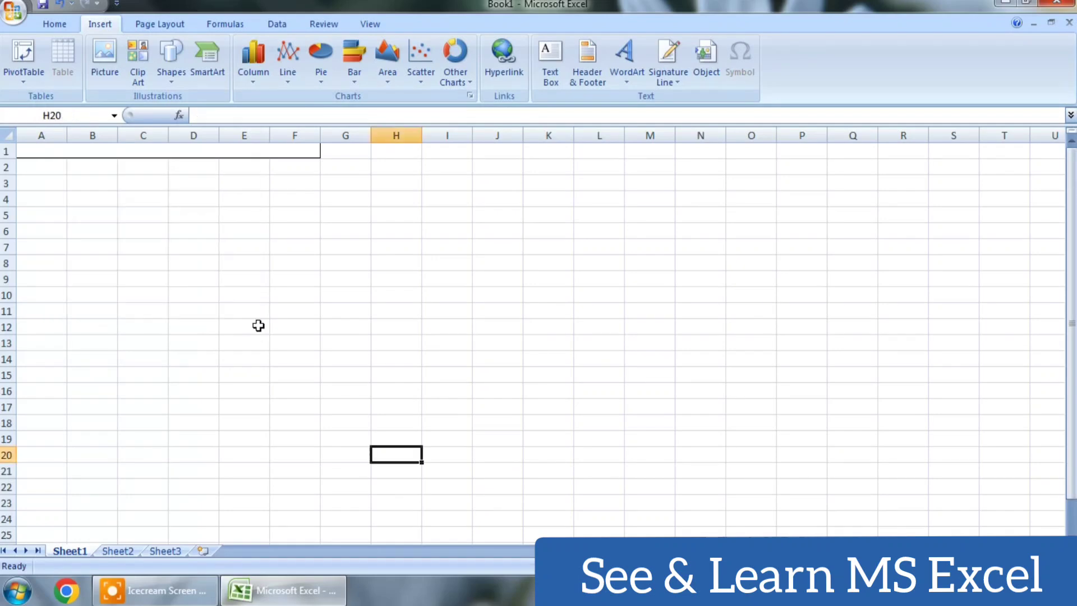
pyautogui.click(297, 186)
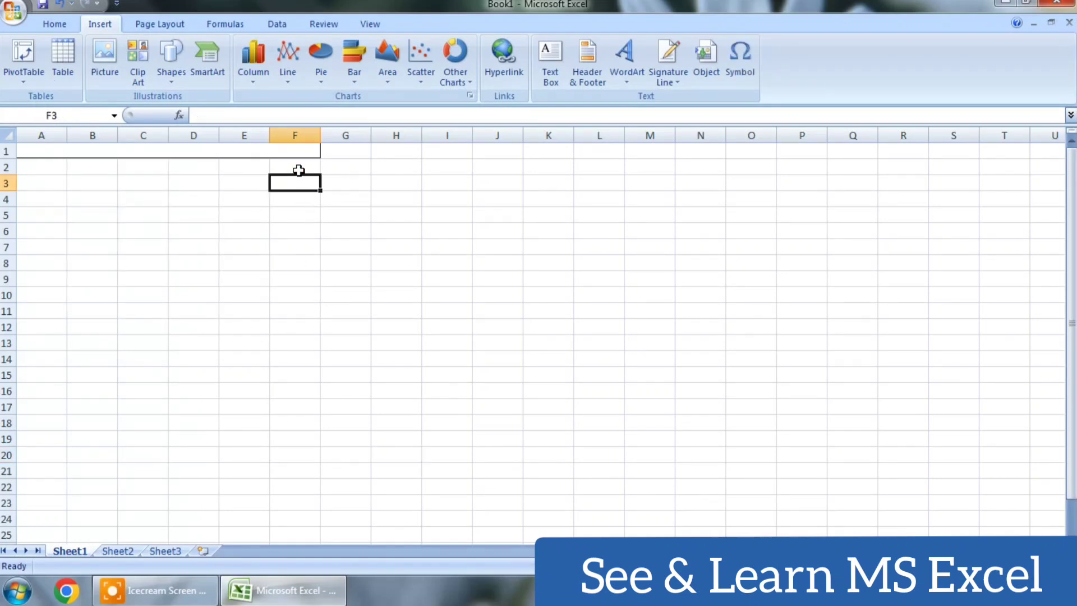
pyautogui.click(298, 159)
pyautogui.press('Delete')
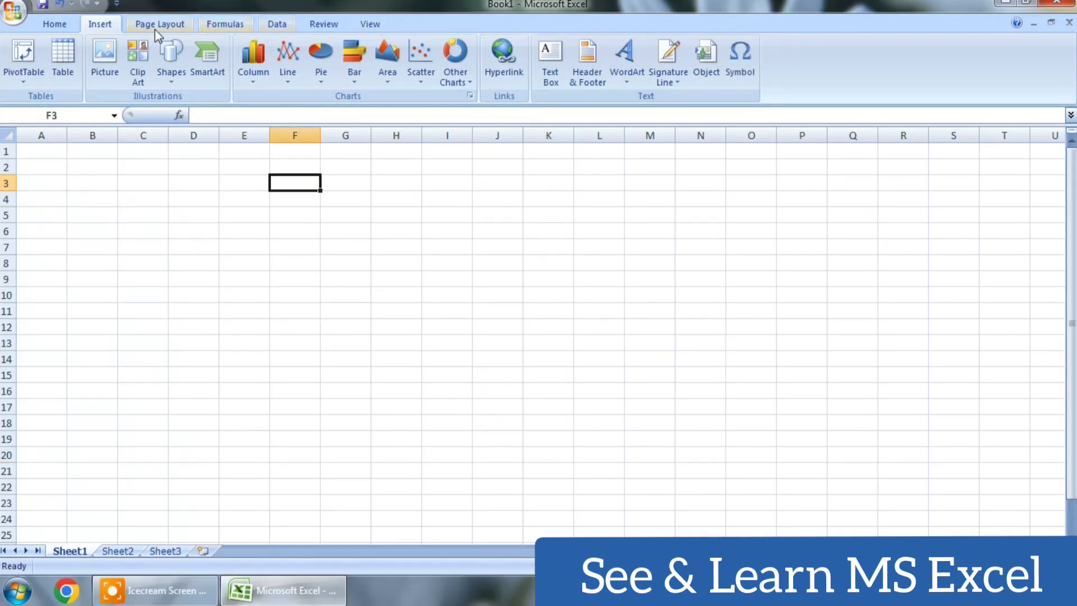
# - Insert the exclamation mark symbol into cell F3 and confirm the cell entry
pyautogui.click(741, 59)
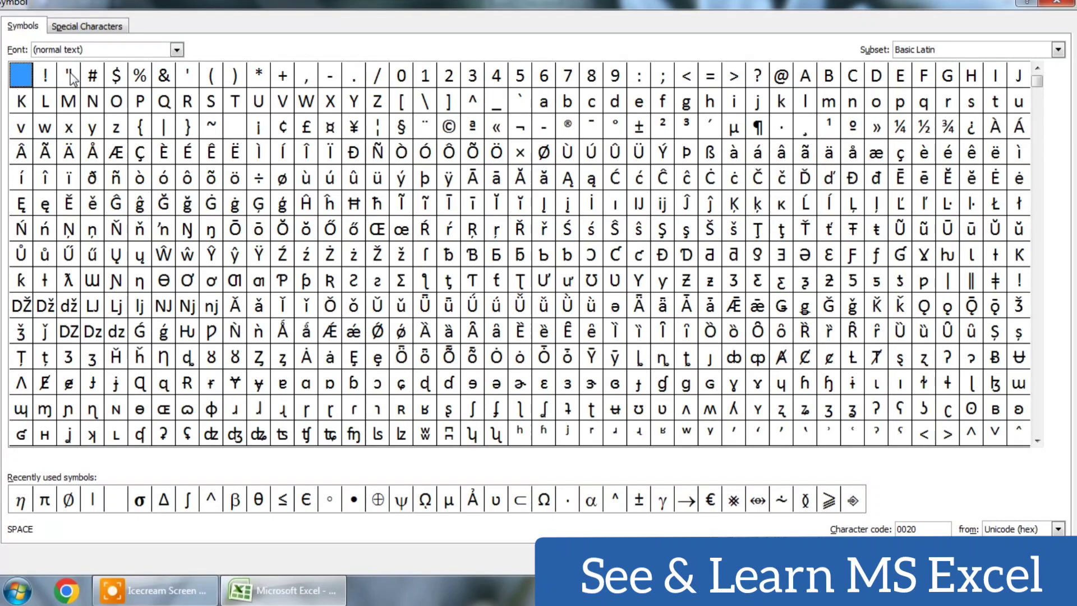
pyautogui.click(48, 76)
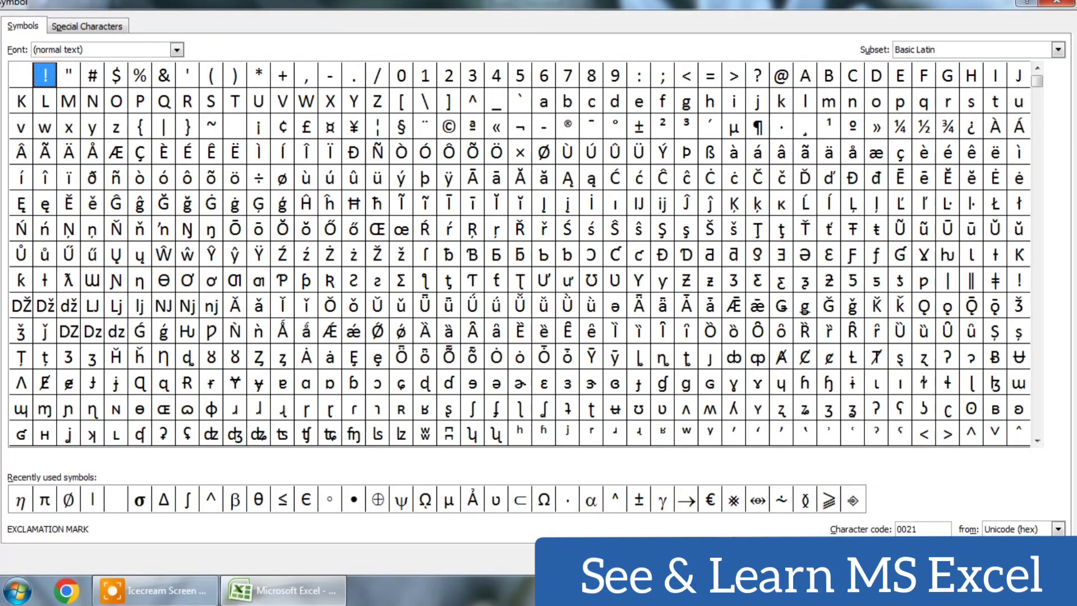
pyautogui.click(980, 559)
pyautogui.click(1038, 559)
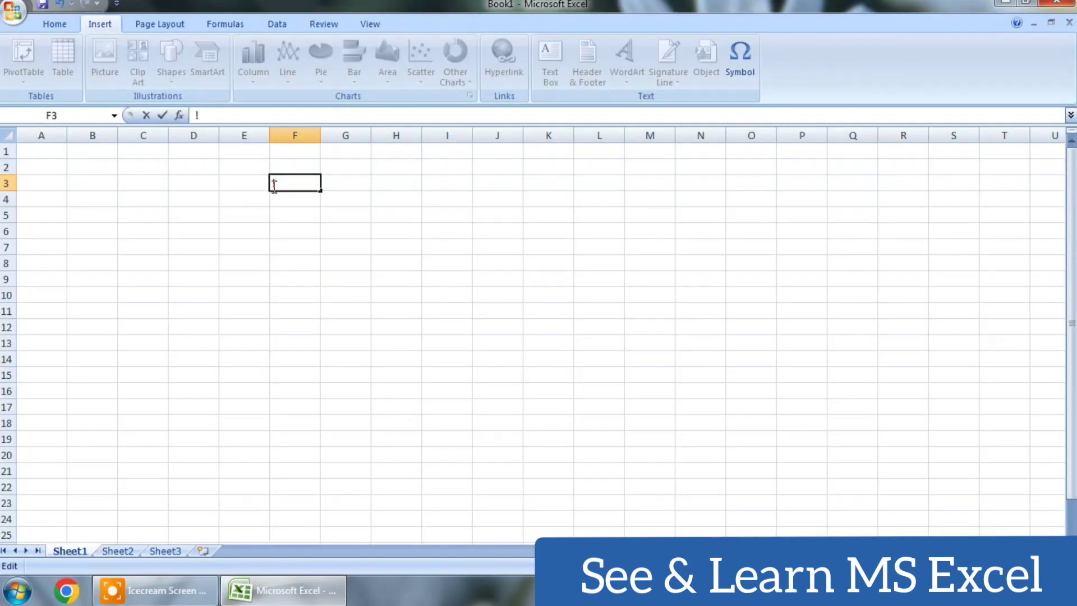
pyautogui.click(324, 298)
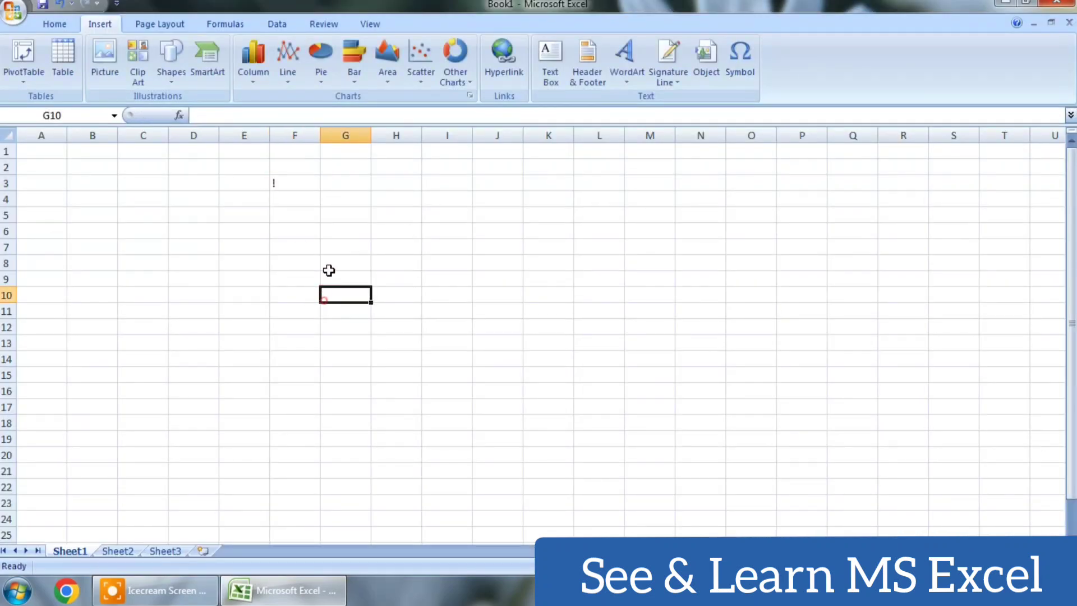
# - With cell I8 selected, browse the Latin-1 Supplement, Latin Extended-A and Spacing Modifier Letters subsets of the symbol list
pyautogui.click(444, 261)
pyautogui.keyDown('ctrl'); pyautogui.scroll(2, 444, 261); pyautogui.keyUp('ctrl')
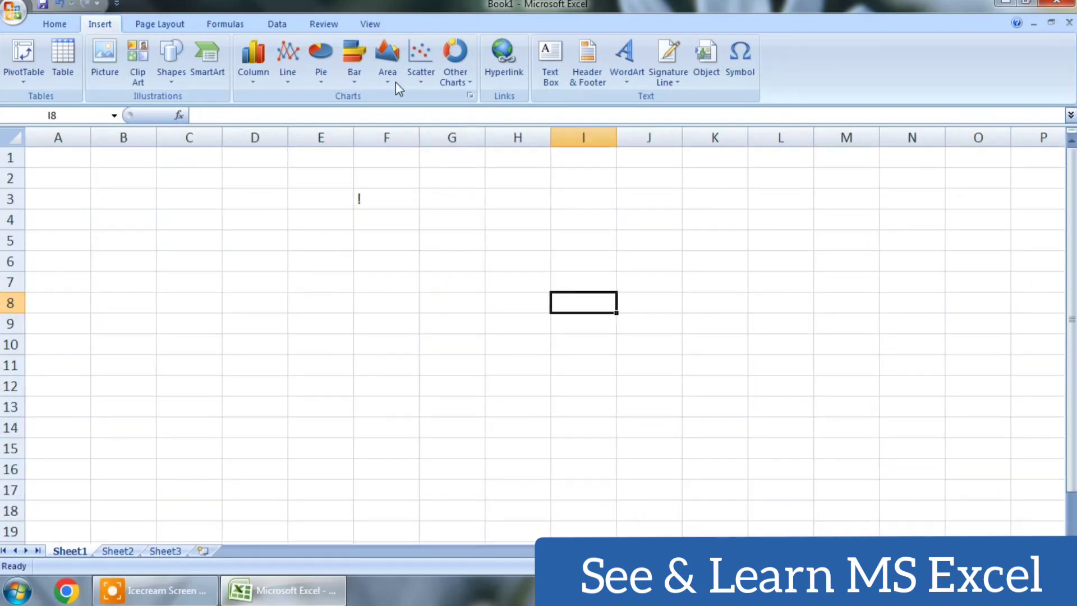
pyautogui.click(741, 57)
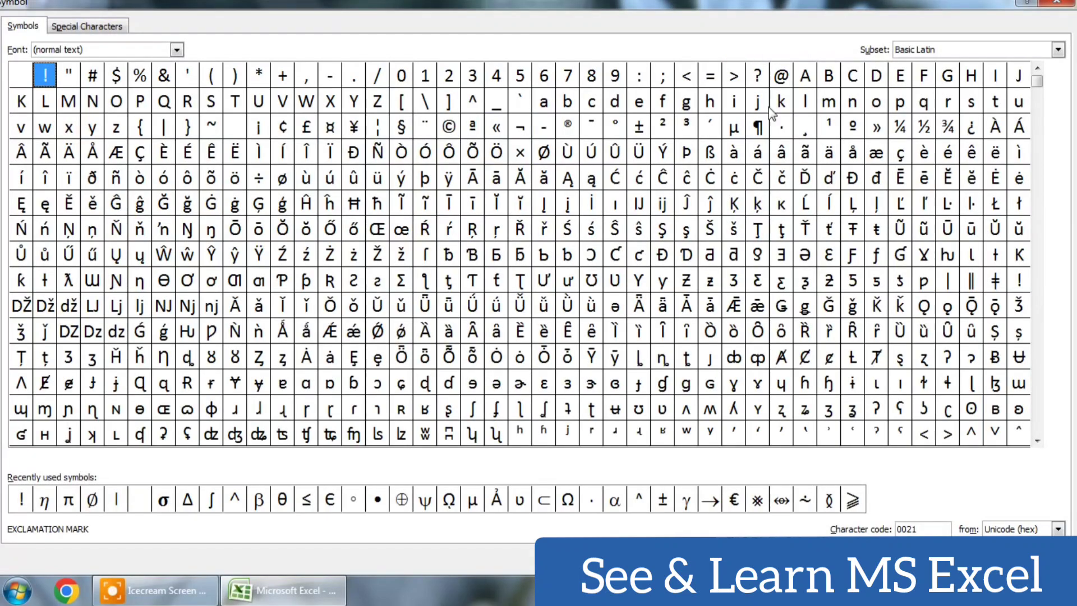
pyautogui.click(1058, 50)
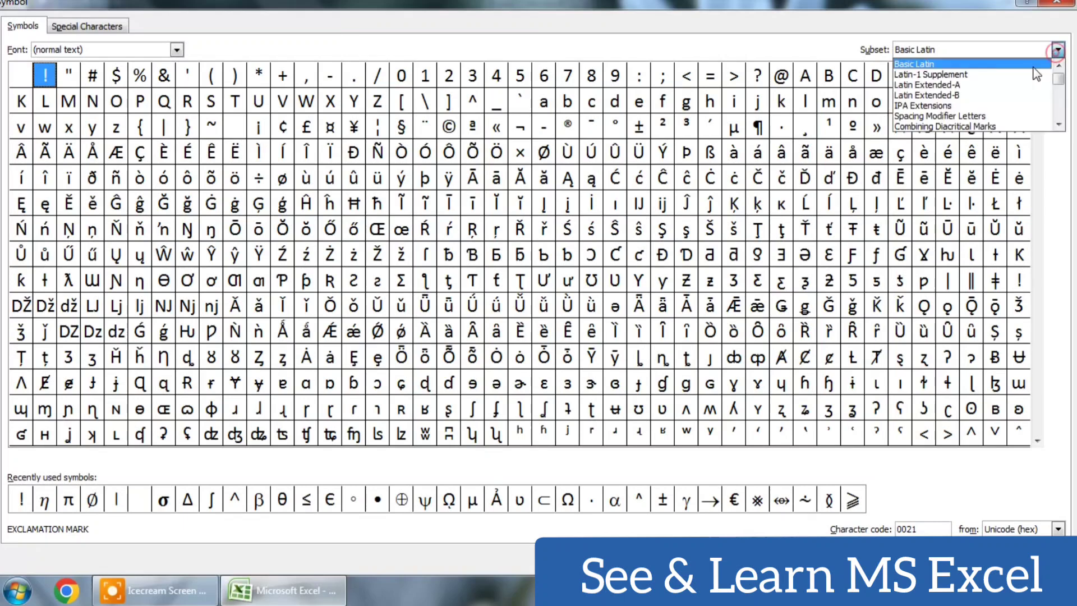
pyautogui.click(985, 75)
pyautogui.click(1059, 50)
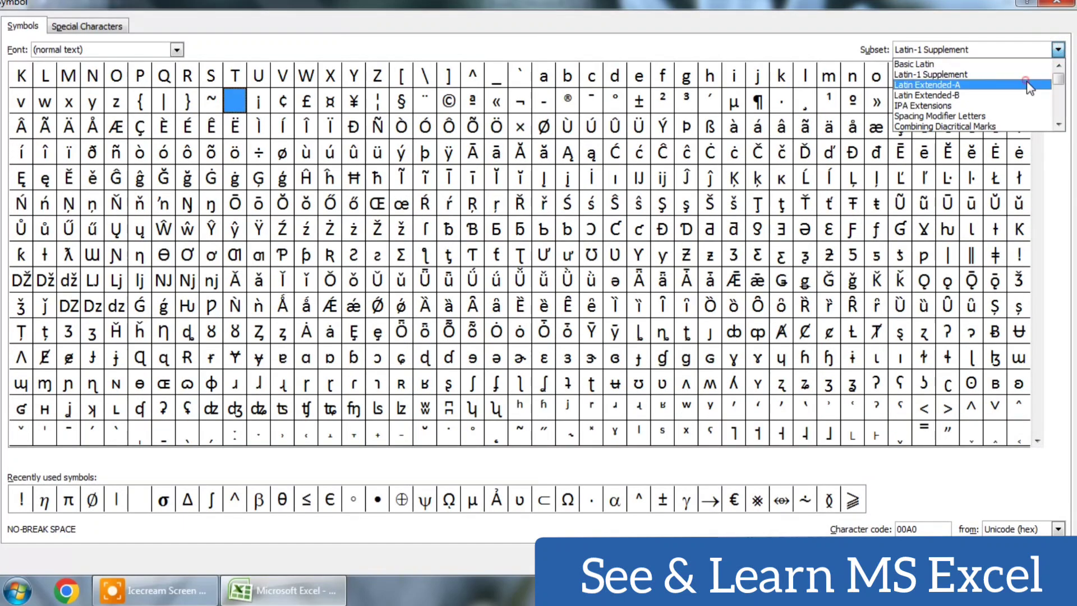
pyautogui.click(1032, 85)
pyautogui.click(1058, 49)
pyautogui.click(1007, 114)
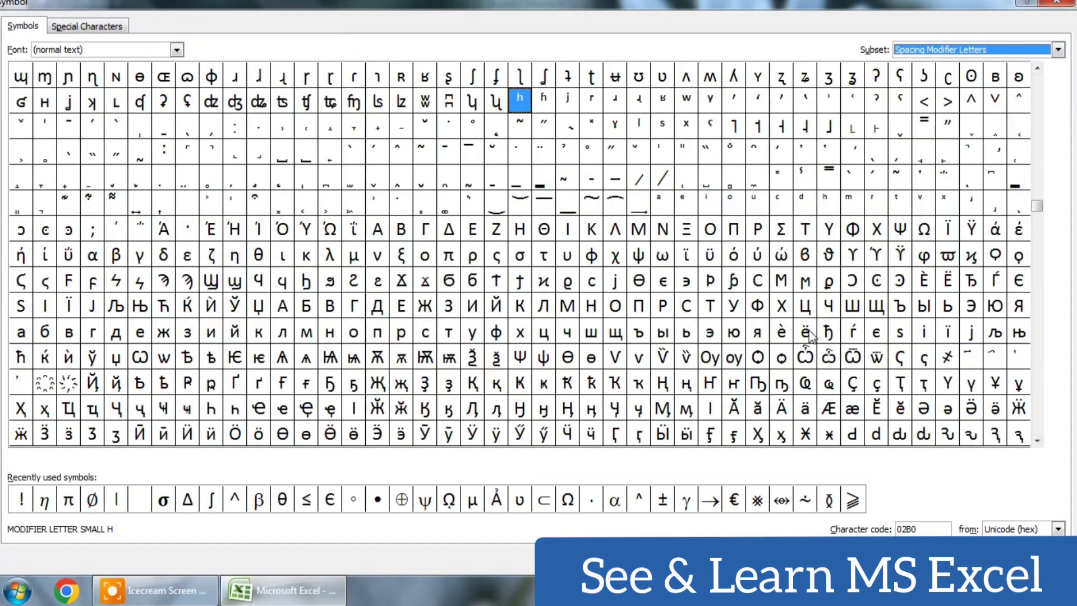
# - Insert the Cyrillic capital letter Ф into cell I8 and close the symbol list
pyautogui.click(761, 316)
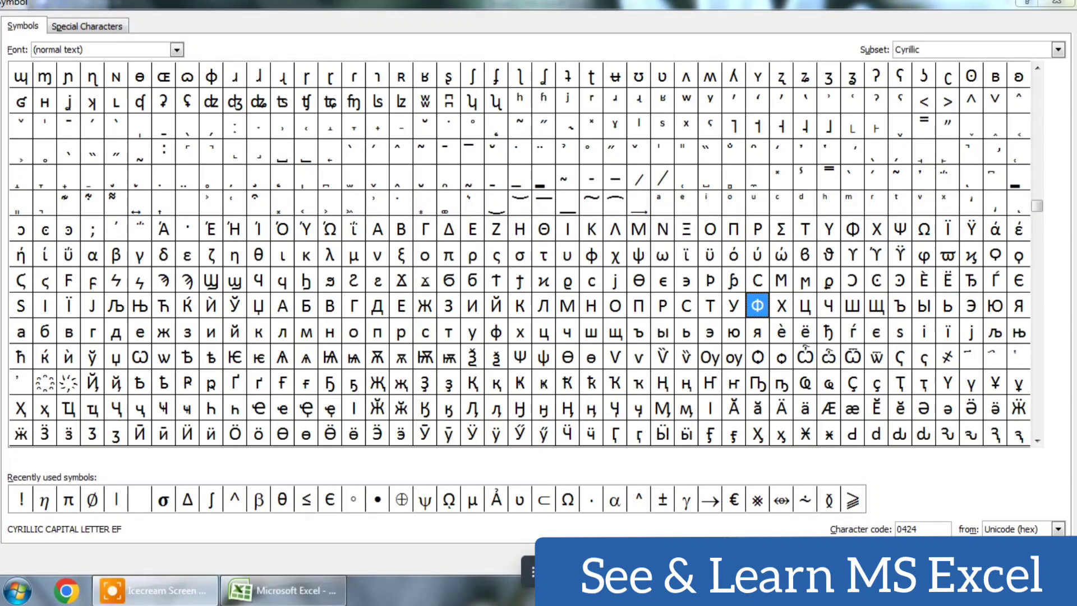
pyautogui.press('Return')
pyautogui.click(1057, 3)
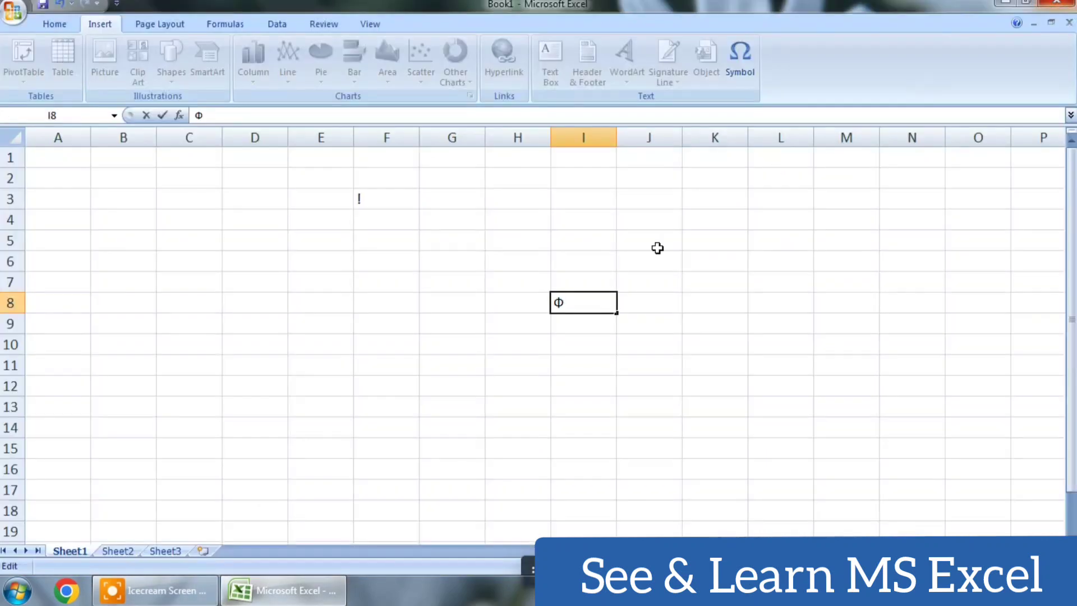
pyautogui.click(574, 323)
pyautogui.click(564, 297)
# - Insert the recently used Greek small letter π into cell I10
pyautogui.click(582, 345)
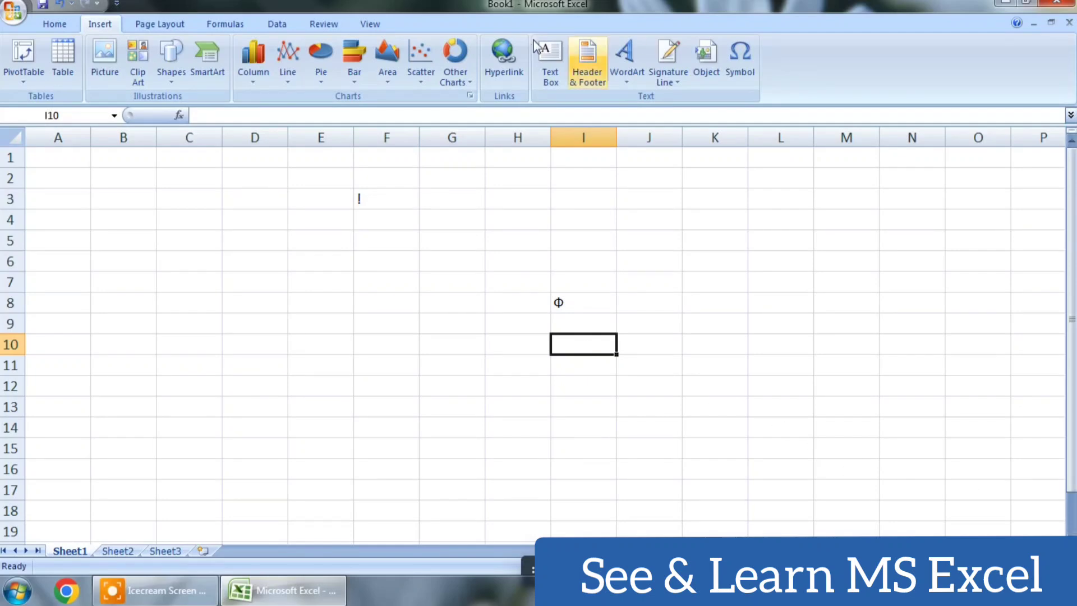
pyautogui.click(740, 59)
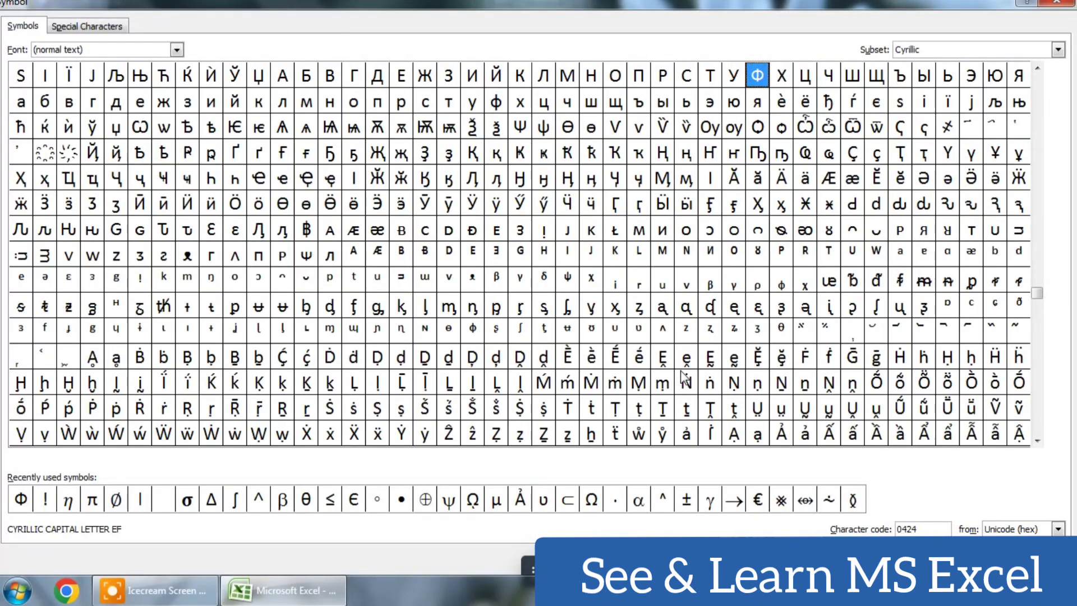
pyautogui.click(92, 499)
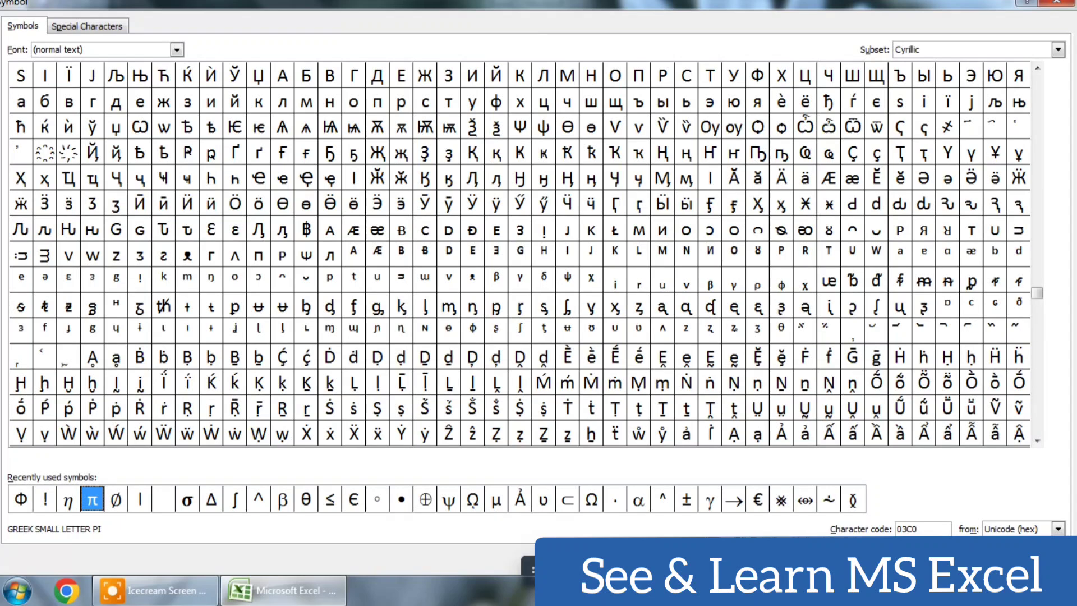
pyautogui.press('Return')
pyautogui.click(539, 407)
pyautogui.click(571, 344)
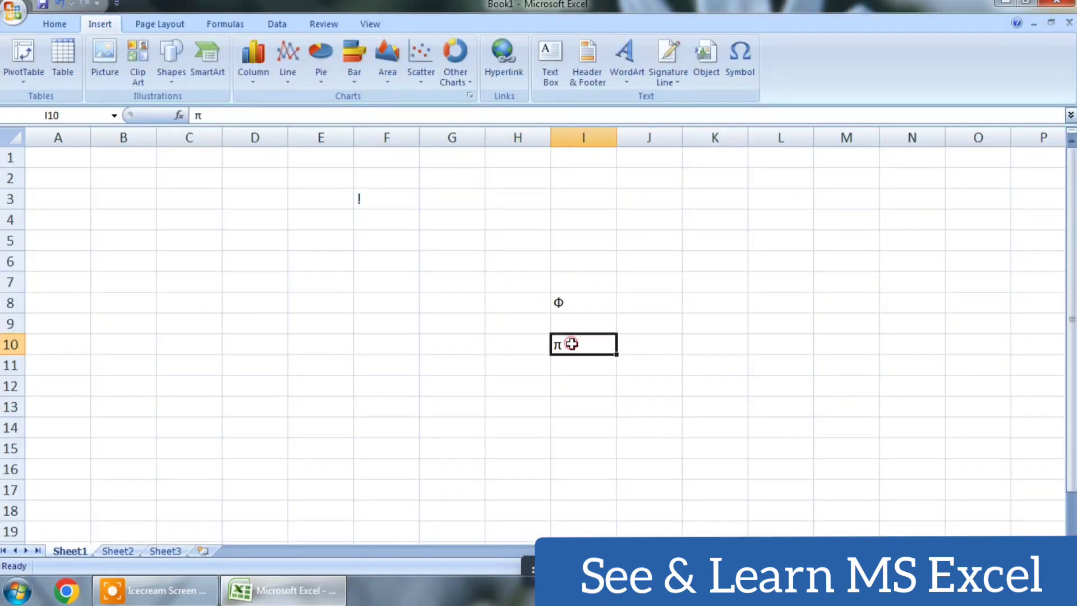
# - Insert the N-ary product symbol ∏ from the Mathematical Operators subset into cell J12
pyautogui.scroll(1, 601, 349)
pyautogui.scroll(-1, 684, 416)
pyautogui.click(804, 375)
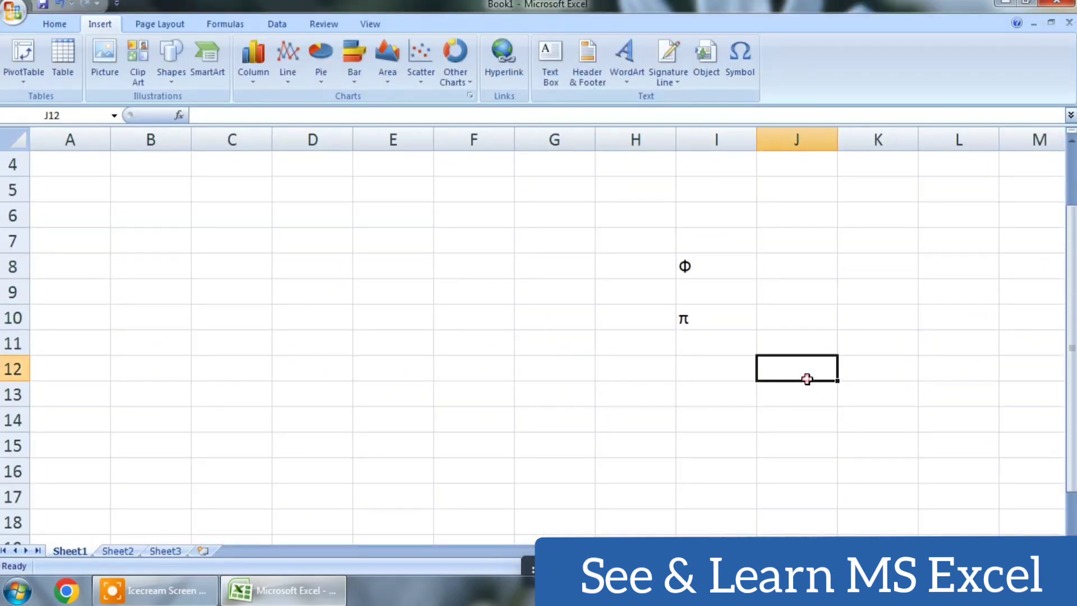
pyautogui.click(740, 54)
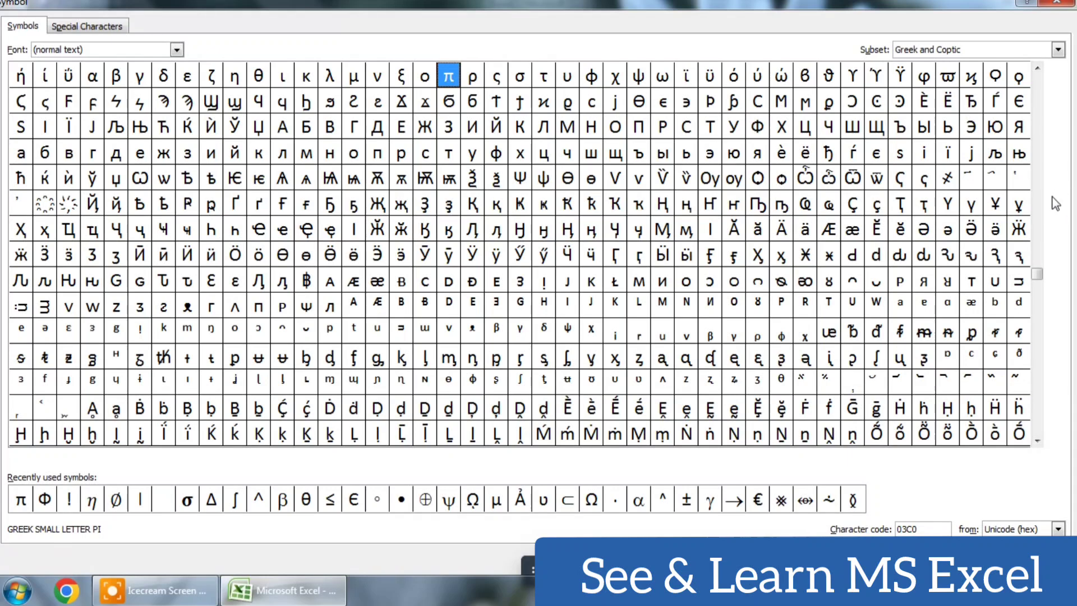
pyautogui.moveTo(1037, 273); pyautogui.dragTo(1037, 428)
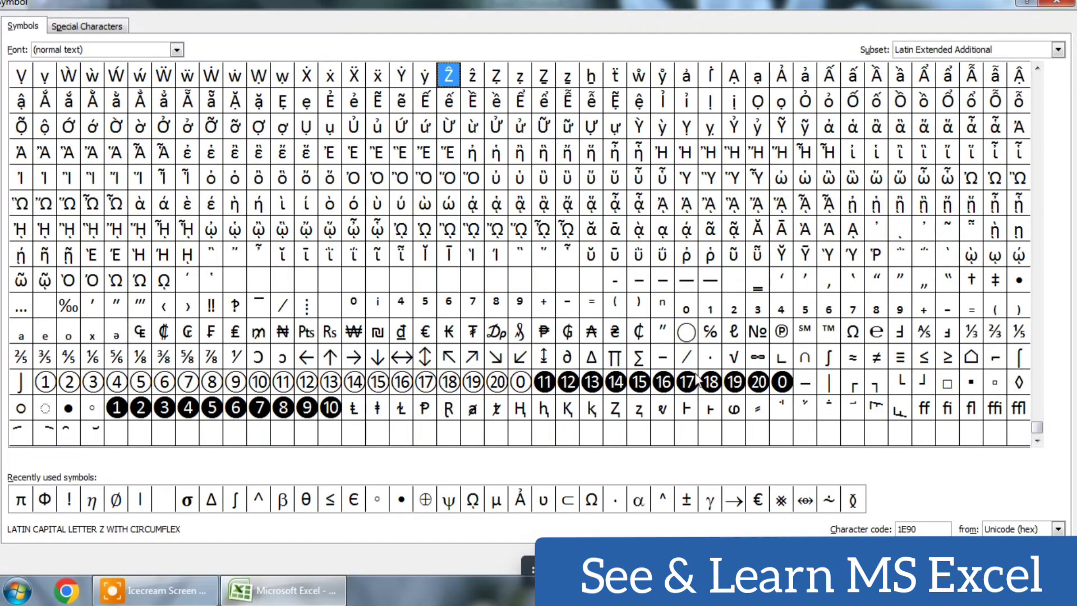
pyautogui.click(616, 357)
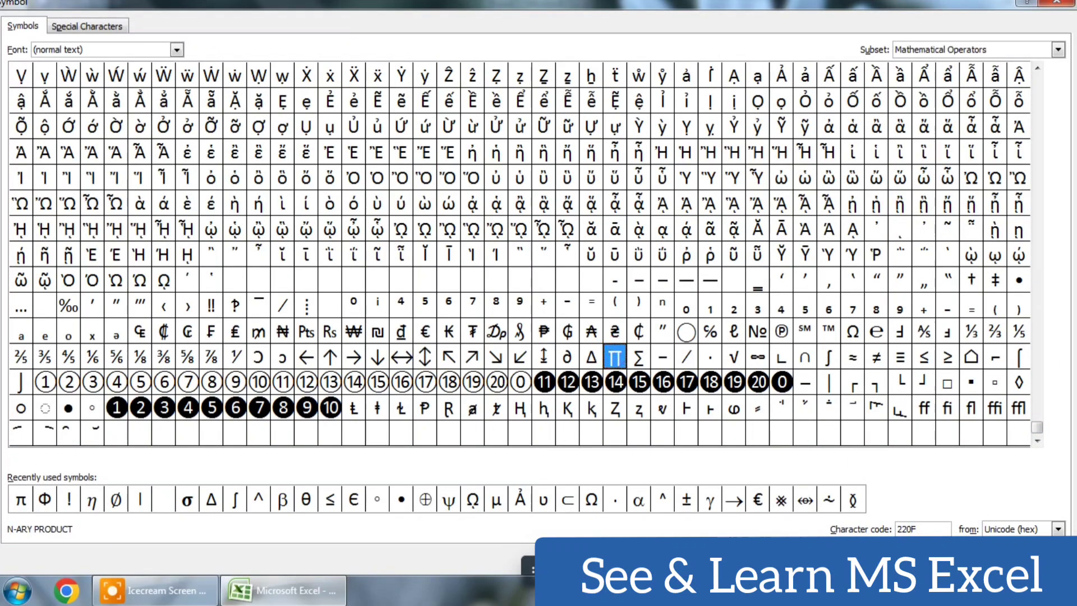
pyautogui.press('Return')
# - Add the recently used plus-minus sign ± after the ∏ in cell J12 and close the symbol list
pyautogui.click(710, 499)
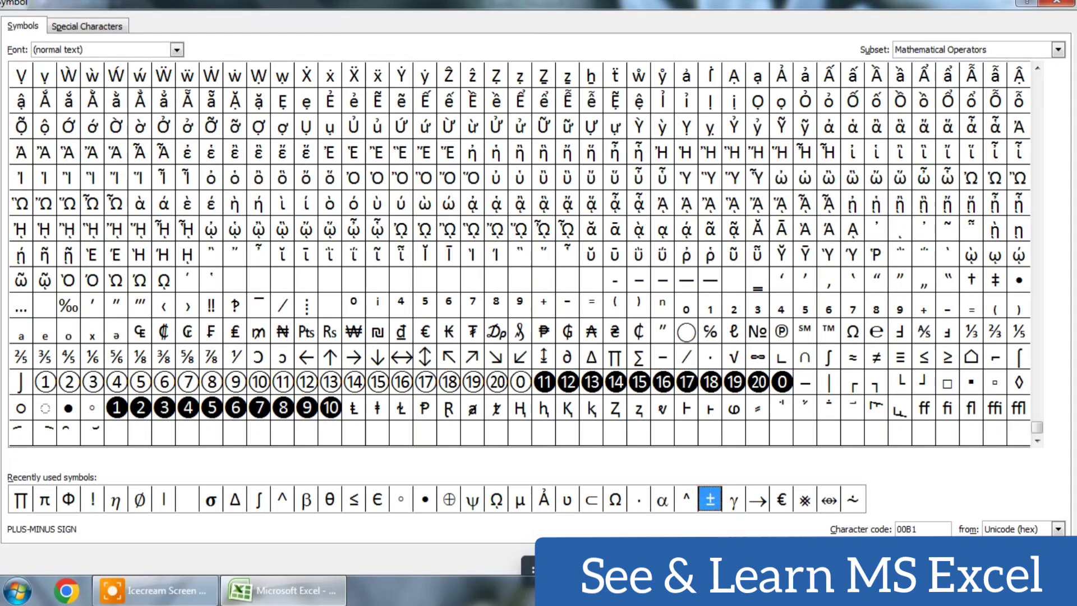
pyautogui.press('Return')
pyautogui.press('Escape')
pyautogui.click(751, 450)
pyautogui.click(786, 372)
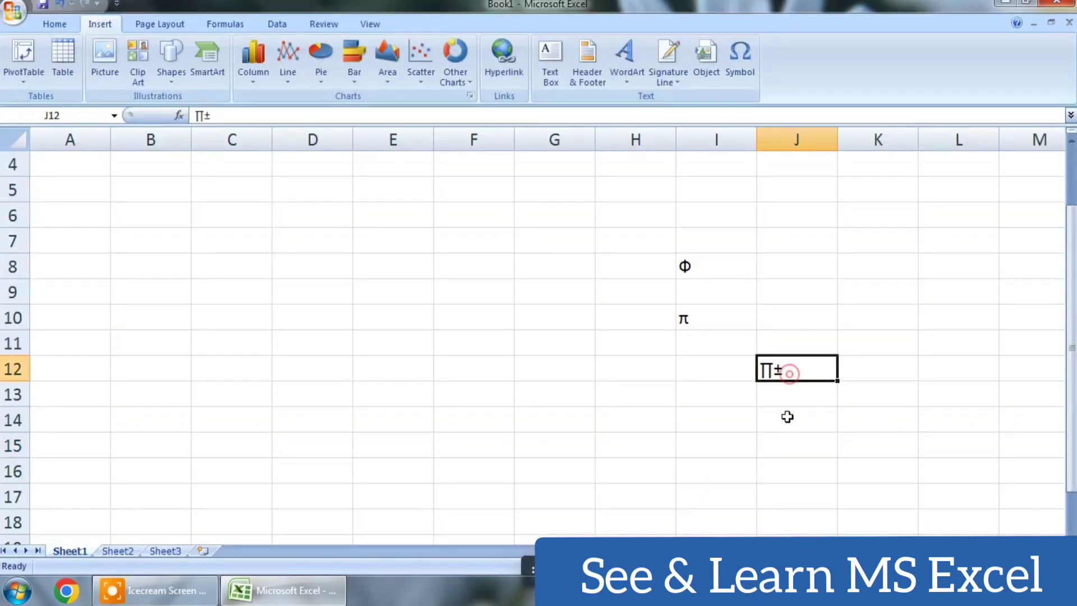
# - Close the workbook with the inserted symbols without saving it
pyautogui.click(1057, 3)
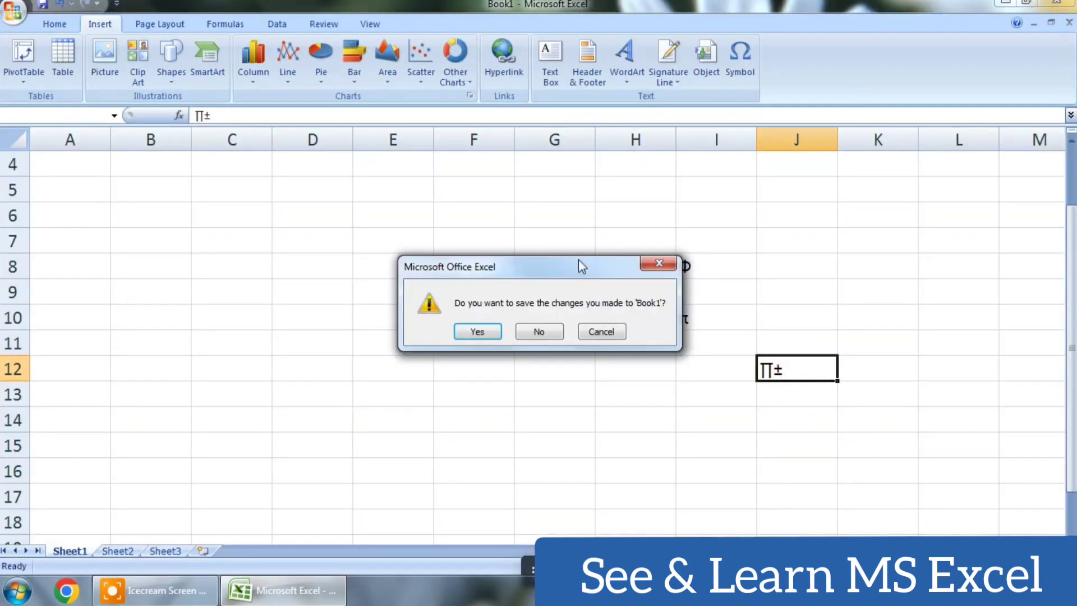
pyautogui.click(537, 332)
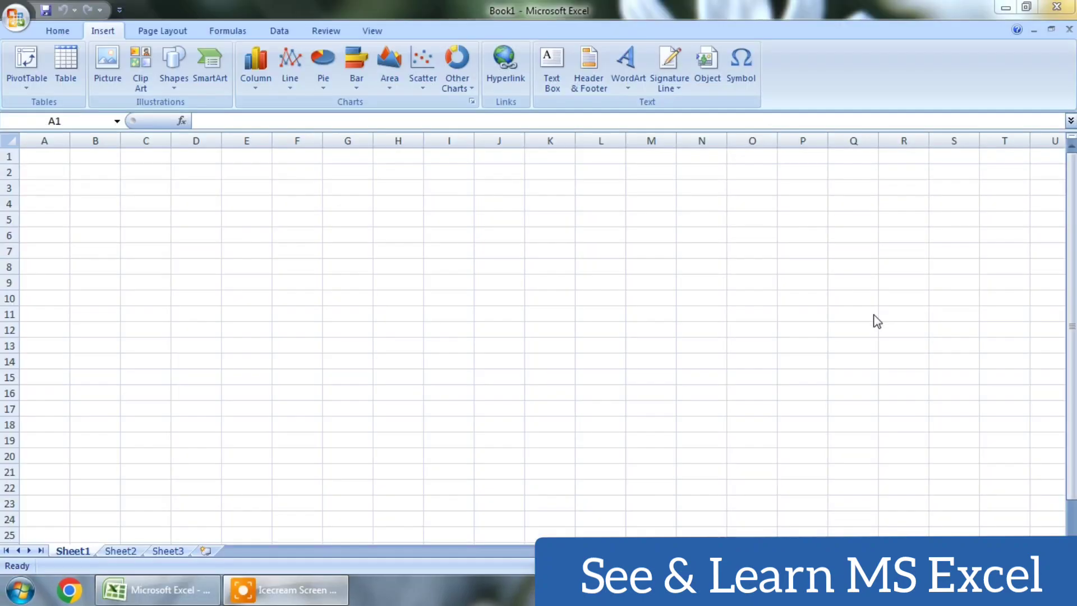
# - Insert the Arabic letter Gaf from the Andalus font into cell A1 and close the symbol list
pyautogui.click(741, 84)
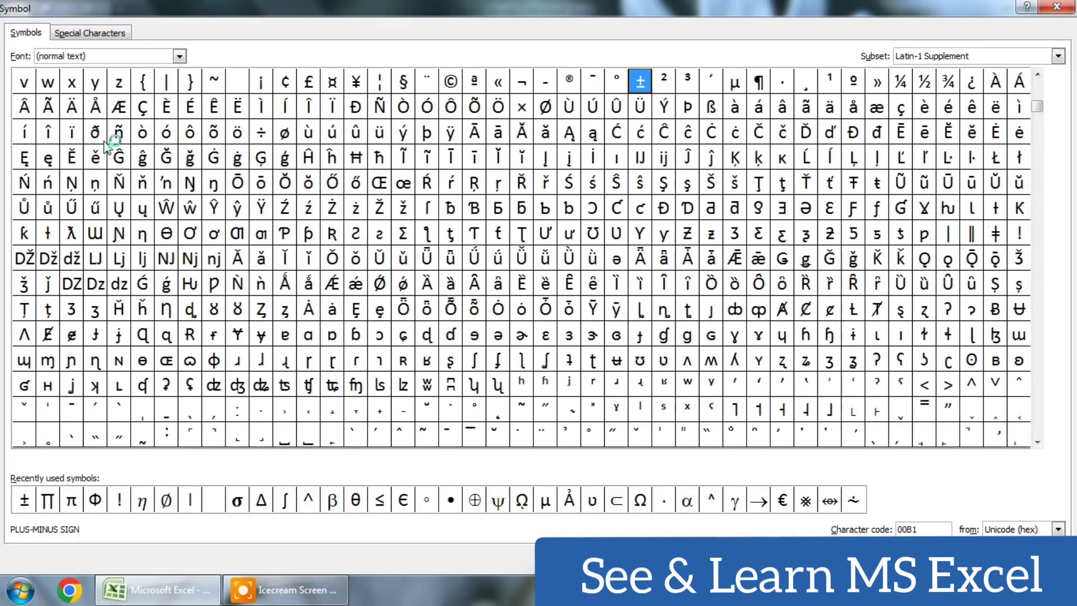
pyautogui.click(180, 55)
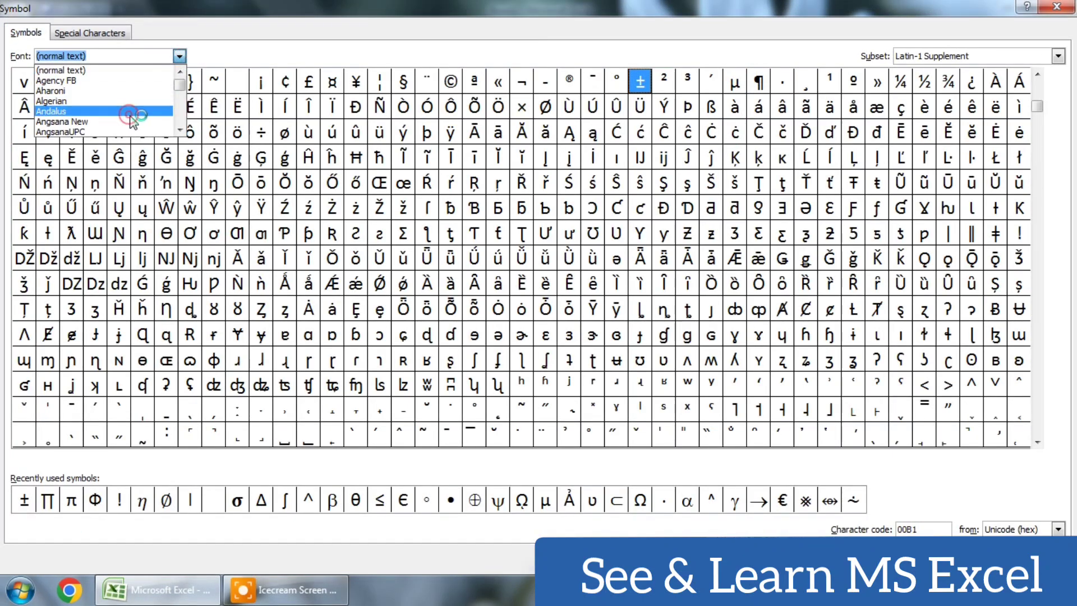
pyautogui.click(130, 107)
pyautogui.click(377, 233)
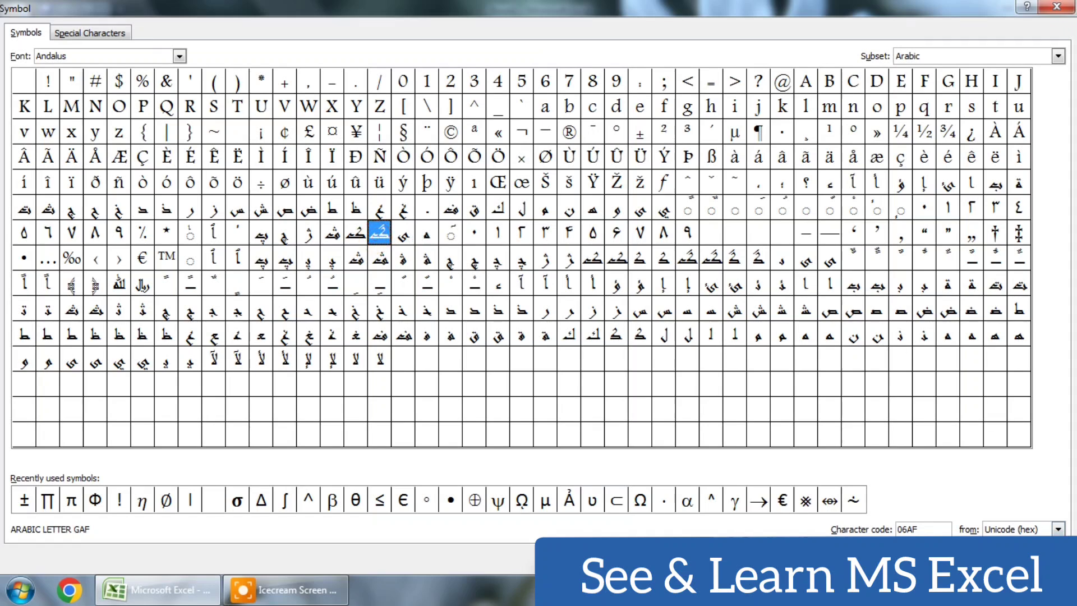
pyautogui.click(981, 560)
pyautogui.click(1037, 560)
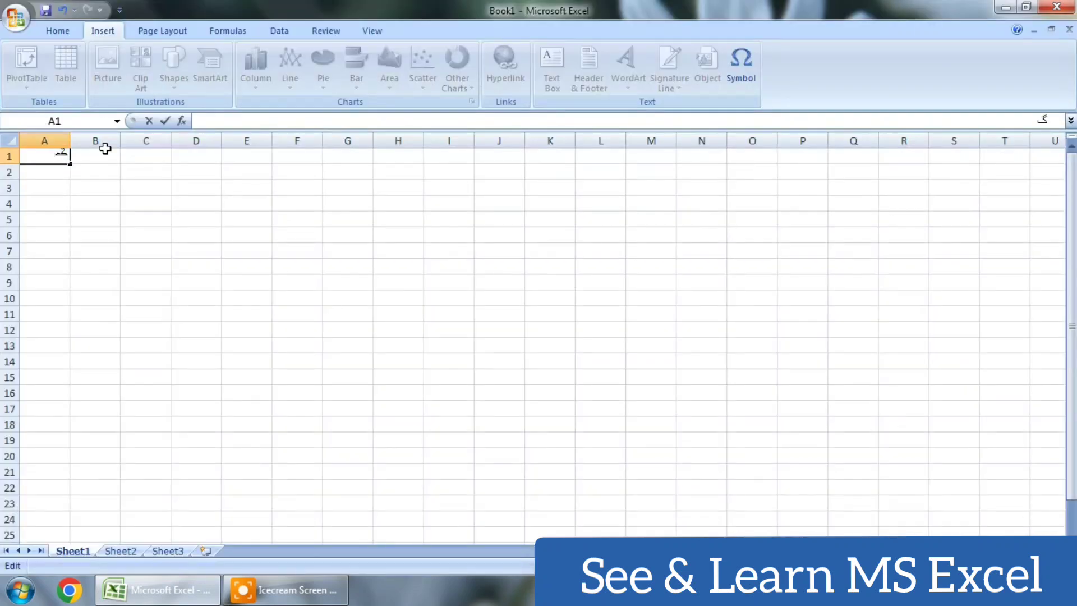
# - Insert the Extended Arabic-Indic digit nine in the Andalus font into cell C4
pyautogui.click(124, 197)
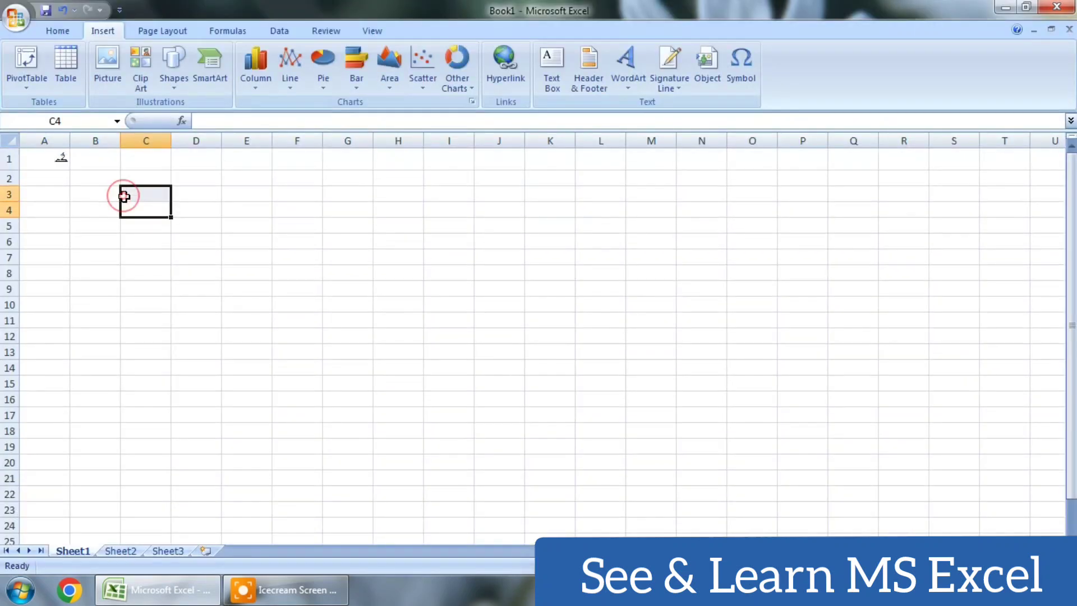
pyautogui.click(740, 66)
pyautogui.click(688, 233)
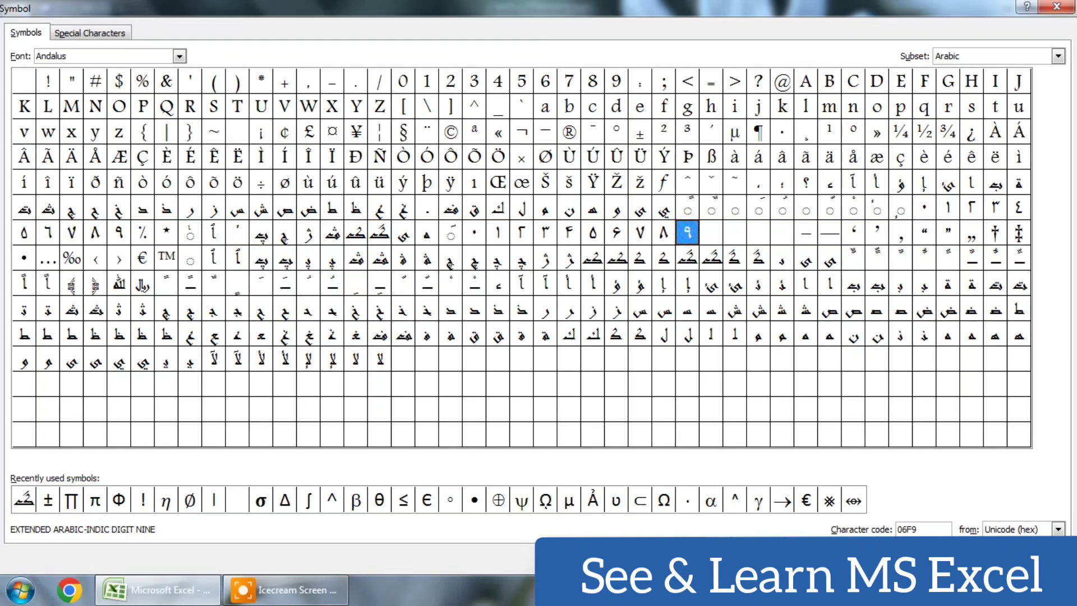
pyautogui.click(981, 560)
pyautogui.click(1037, 560)
pyautogui.click(54, 259)
pyautogui.click(181, 275)
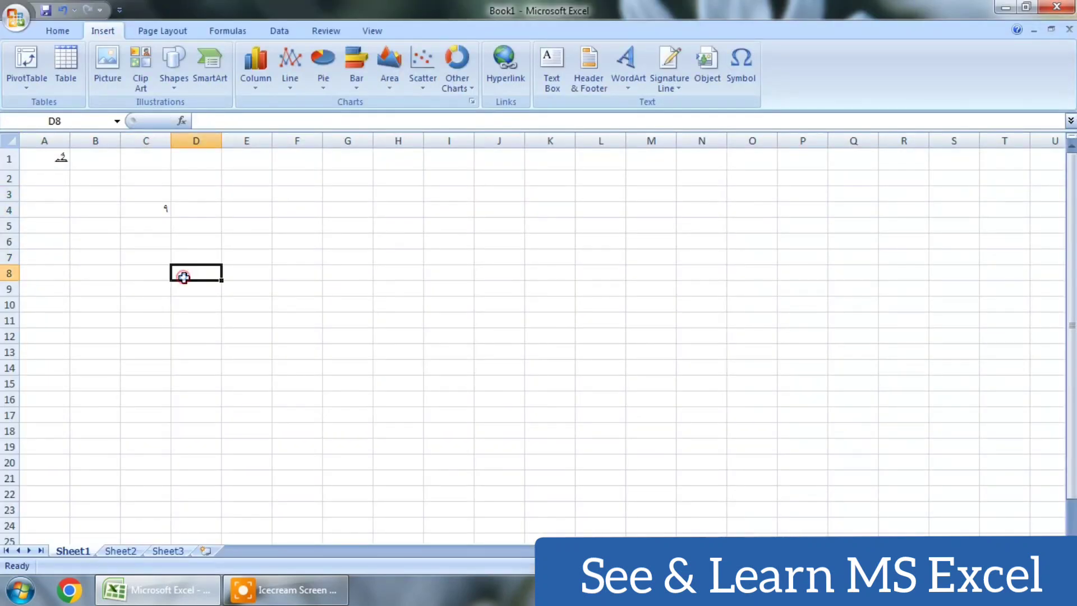
pyautogui.scroll(3, 214, 255)
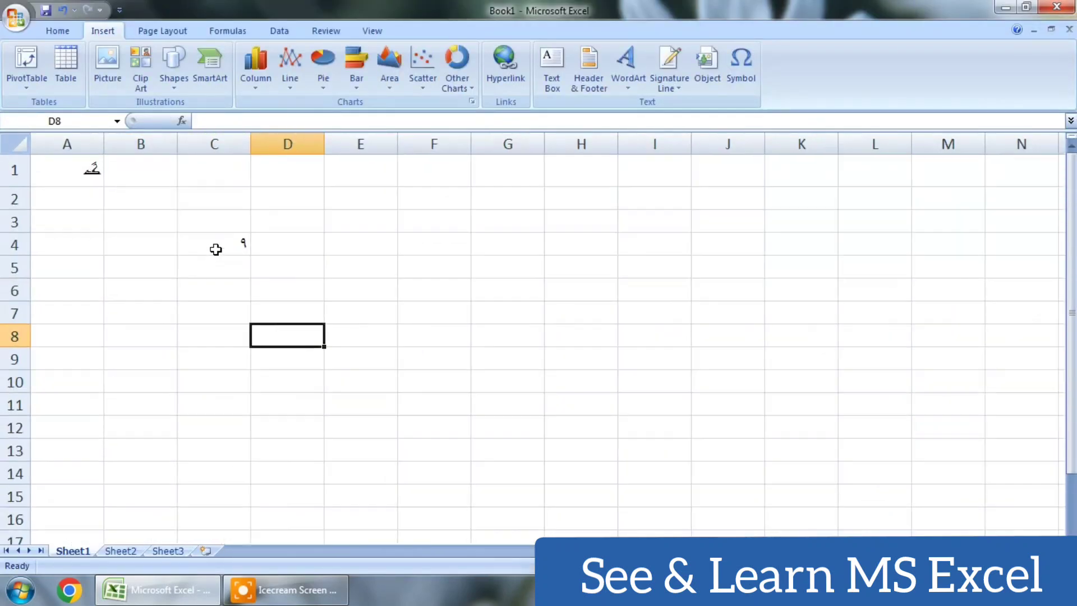
# - Insert the Latin small letter dotless i from the Latin Extended-A subset into cell D6
pyautogui.click(320, 303)
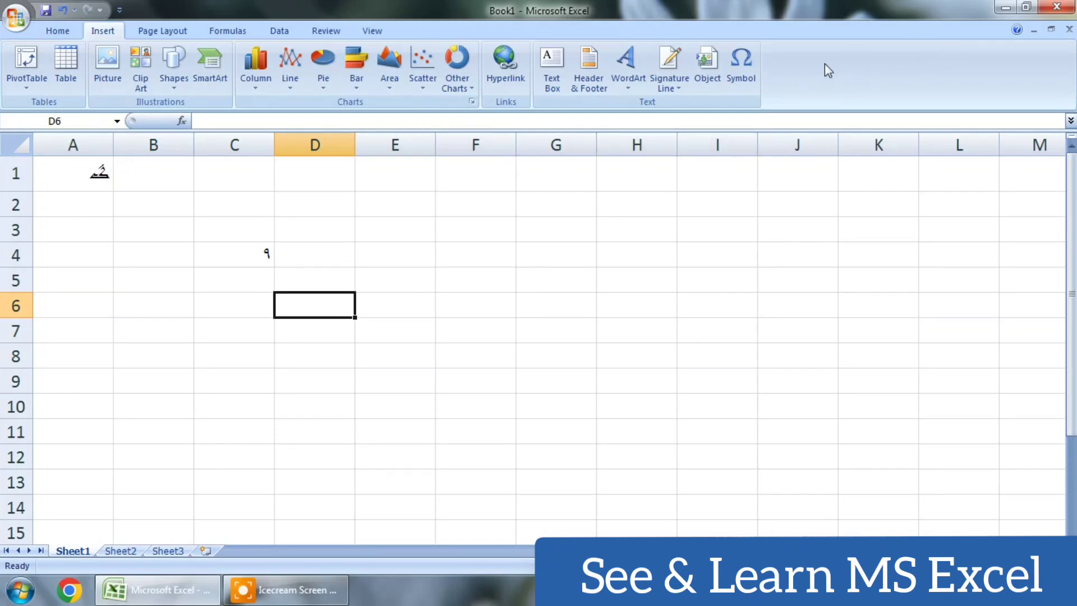
pyautogui.click(741, 65)
pyautogui.click(1059, 56)
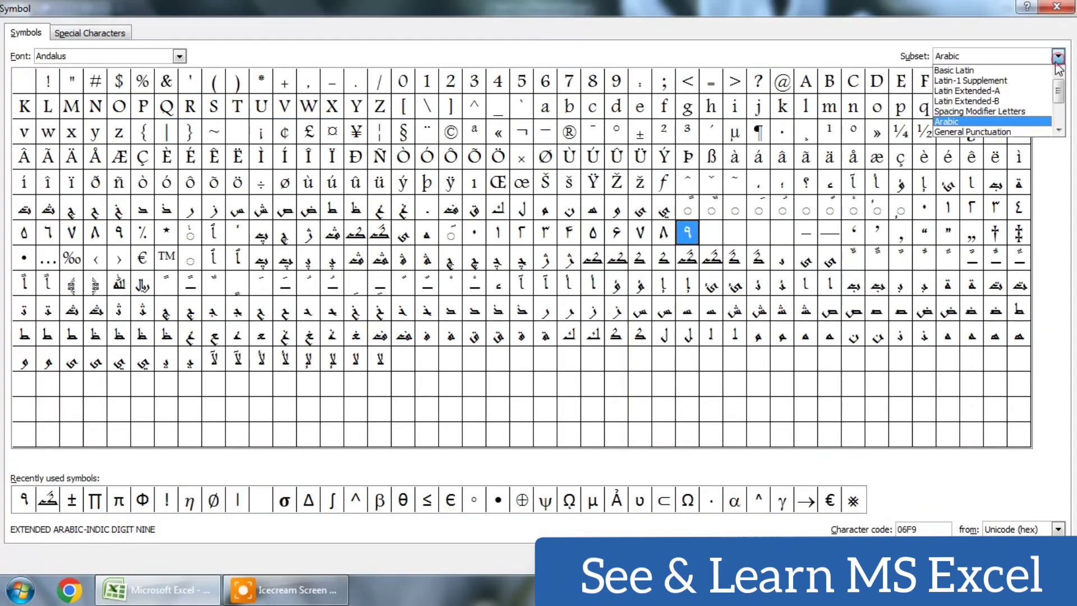
pyautogui.click(979, 92)
pyautogui.click(979, 559)
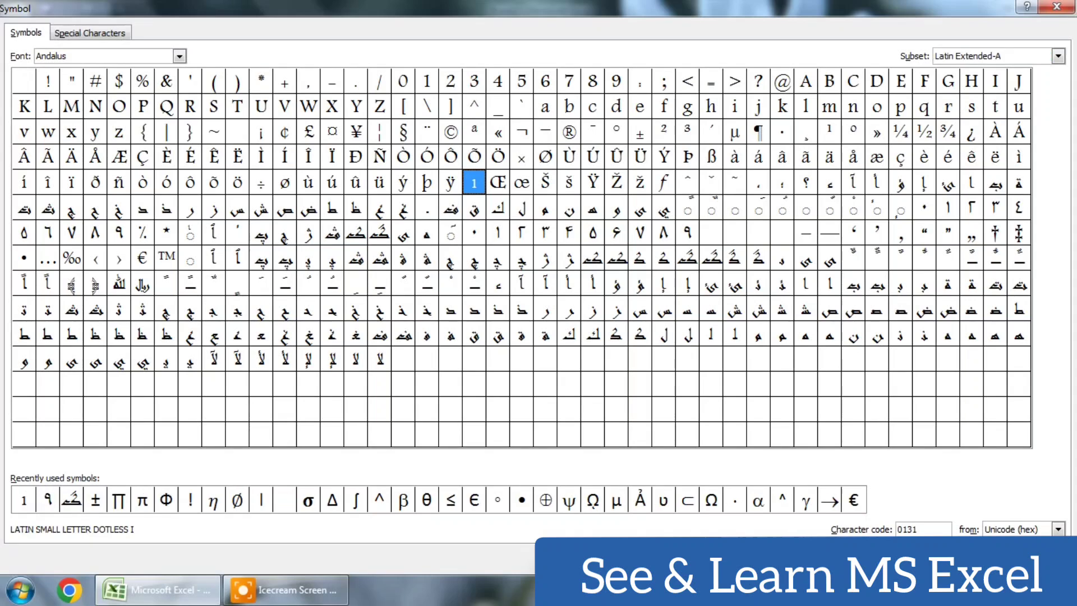
# - Add the pound sign £ after the dotless i in cell D6 and close the symbol list
pyautogui.click(355, 157)
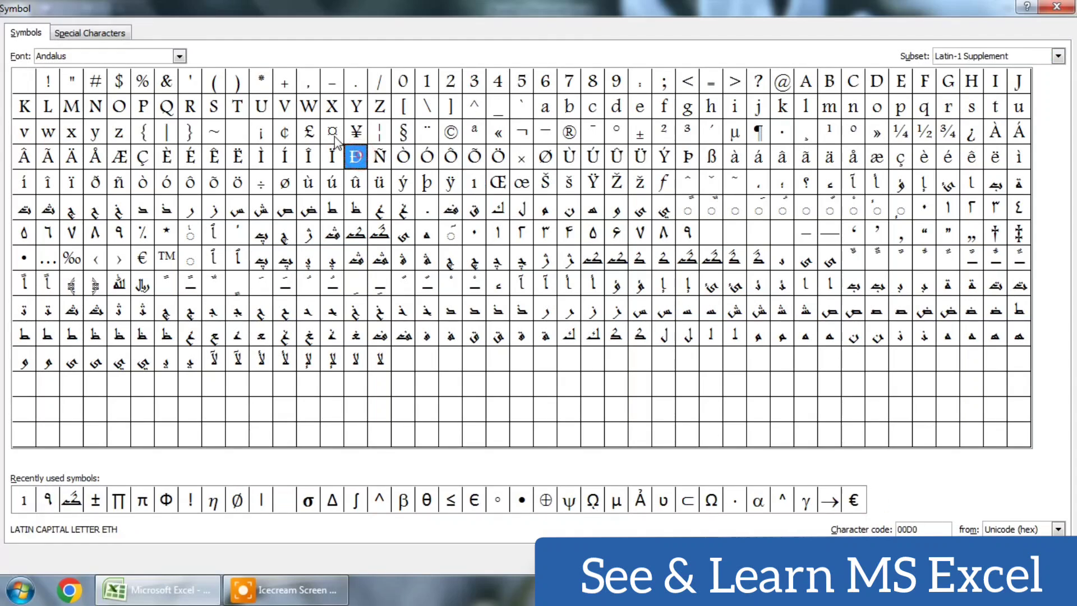
pyautogui.click(332, 132)
pyautogui.click(308, 131)
pyautogui.click(978, 558)
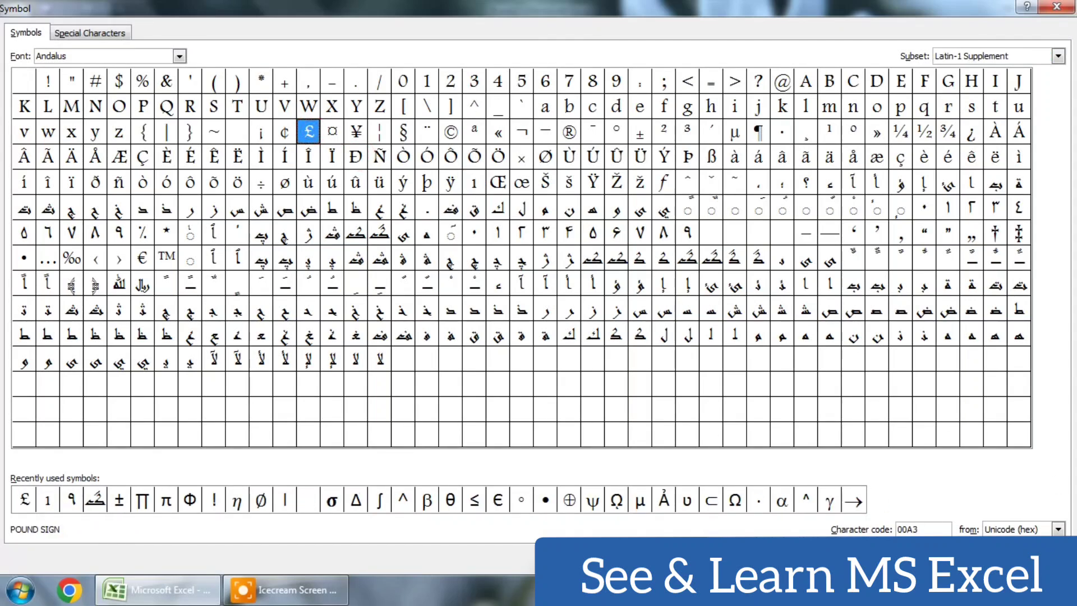
pyautogui.click(1038, 559)
# - Insert the commercial at sign @ into cell E8 and pick cell G9 as its reference
pyautogui.moveTo(432, 359); pyautogui.dragTo(434, 351)
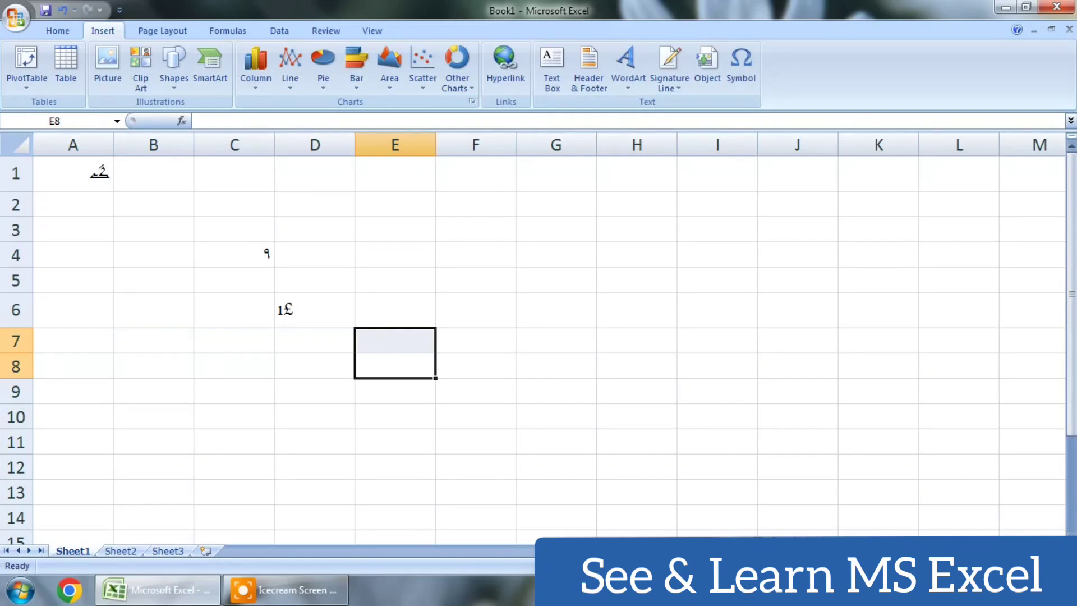
pyautogui.click(742, 63)
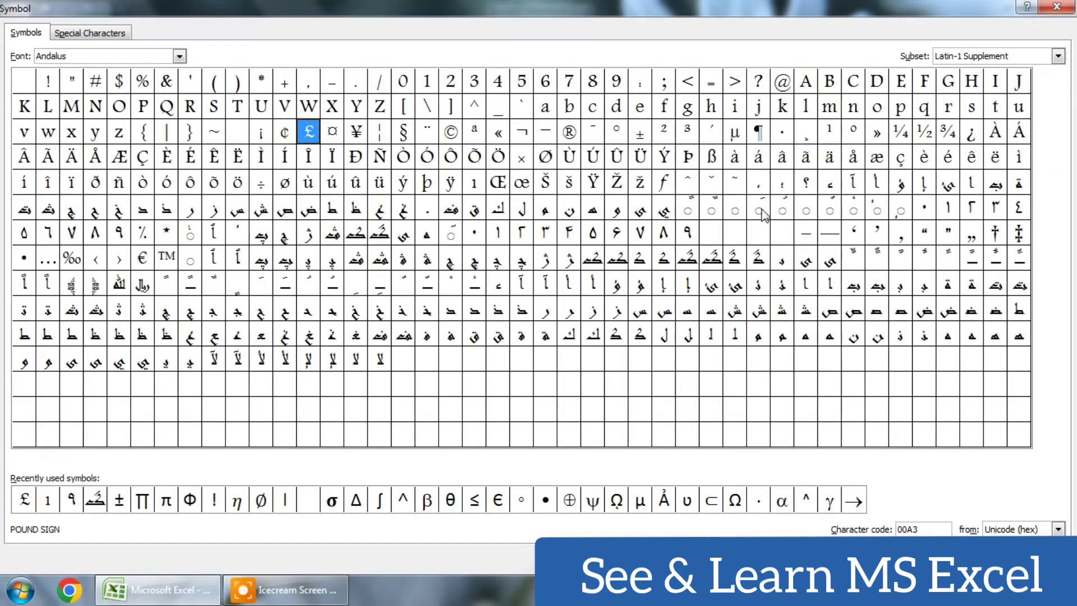
pyautogui.click(780, 85)
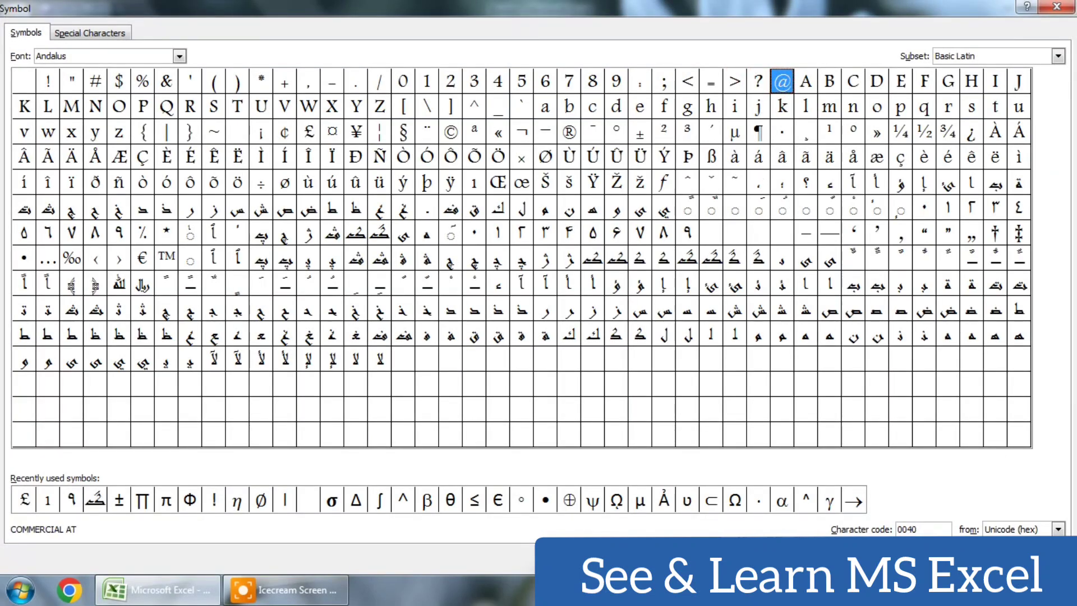
pyautogui.click(979, 558)
pyautogui.click(1038, 559)
pyautogui.click(555, 442)
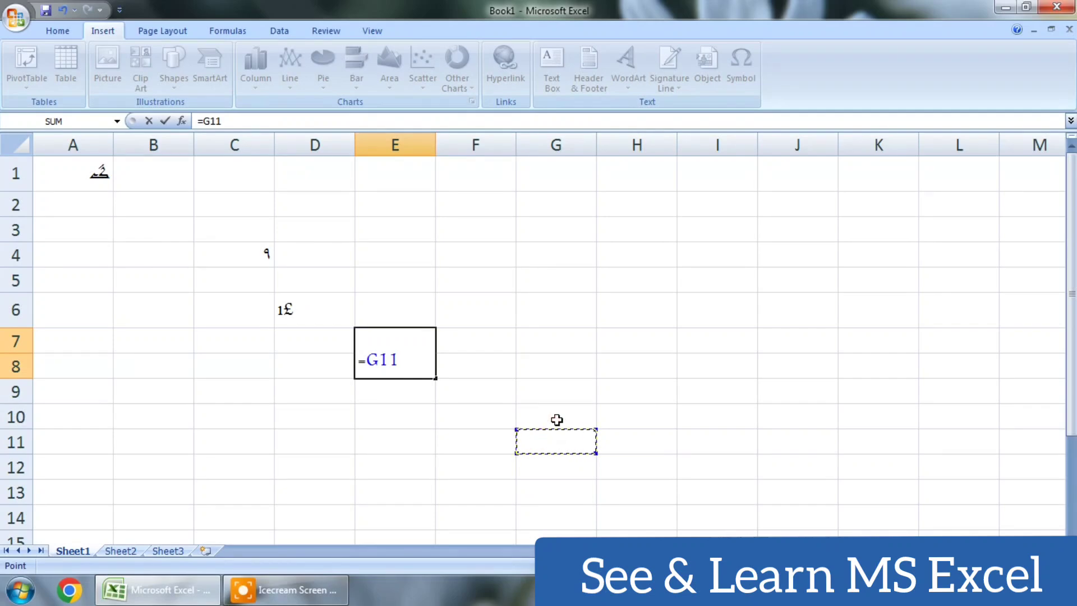
pyautogui.click(526, 388)
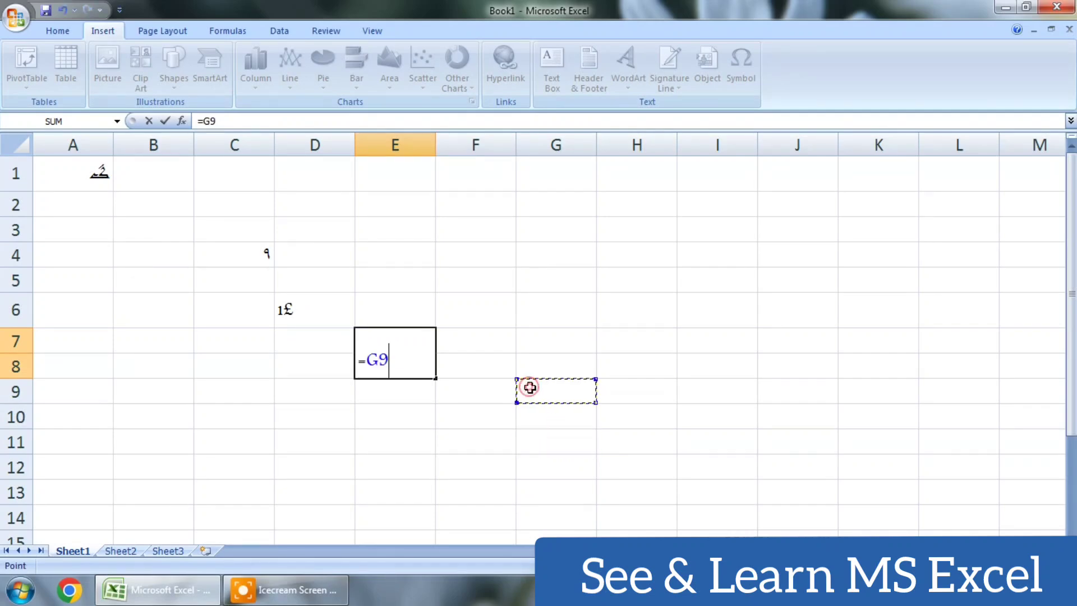
# - Close the workbook containing the Andalus symbols without saving the changes
pyautogui.click(1057, 7)
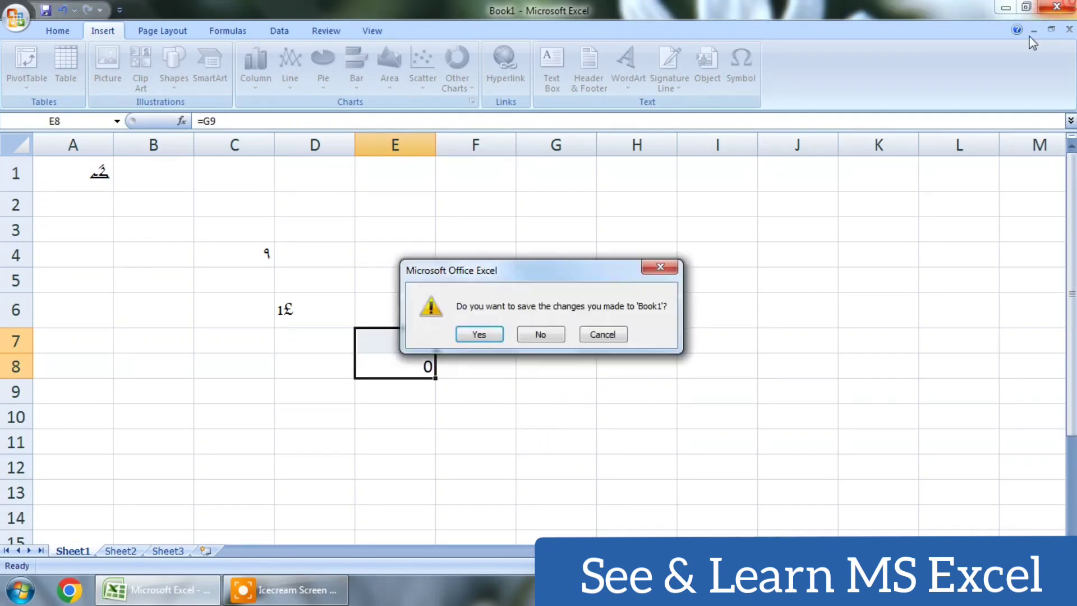
pyautogui.click(543, 331)
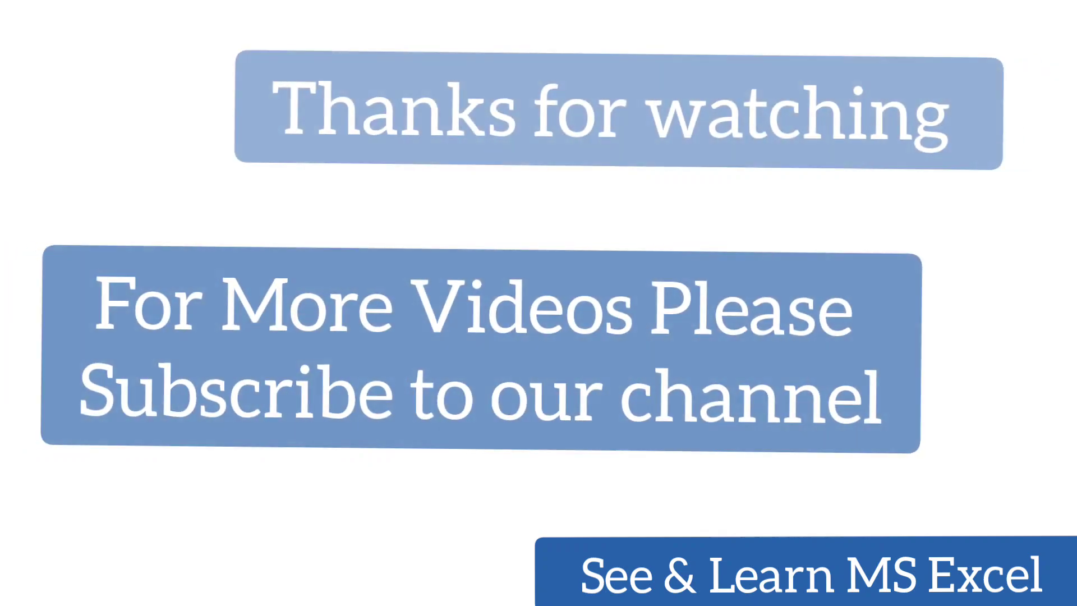